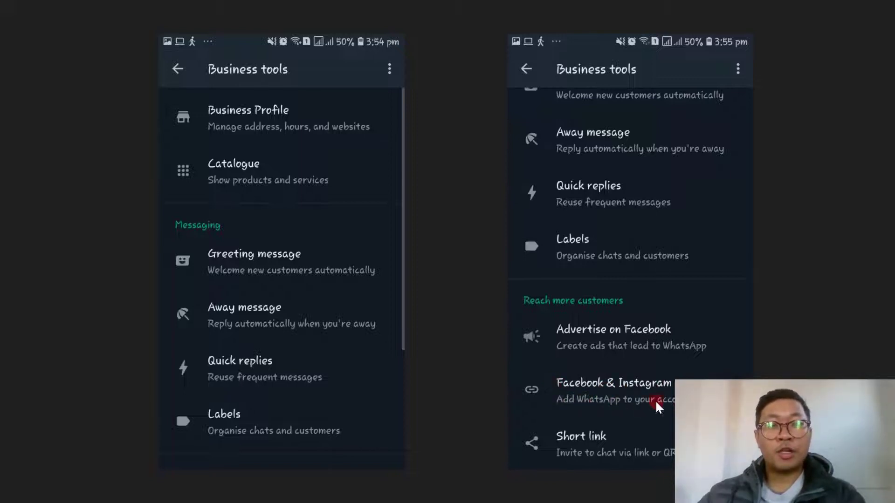
left_click(618, 389)
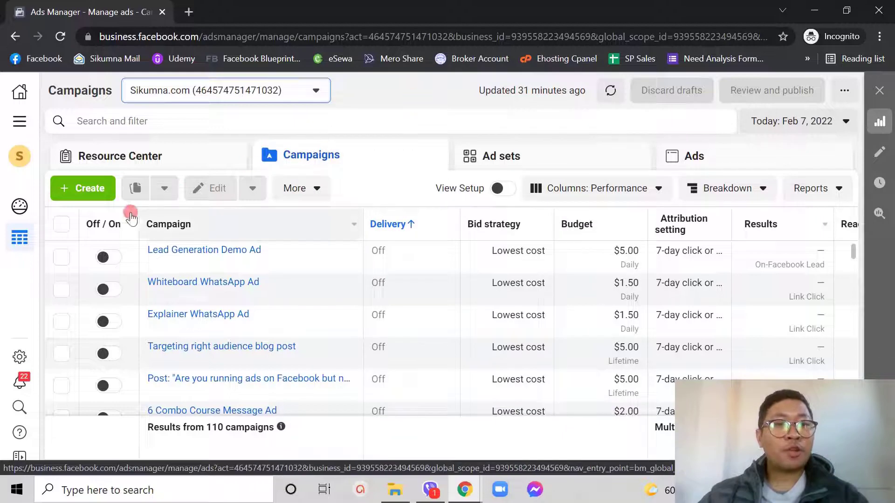
- Create a new campaign with the Traffic objective and name it "Traffic Whatsapp Ad"
left_click(82, 196)
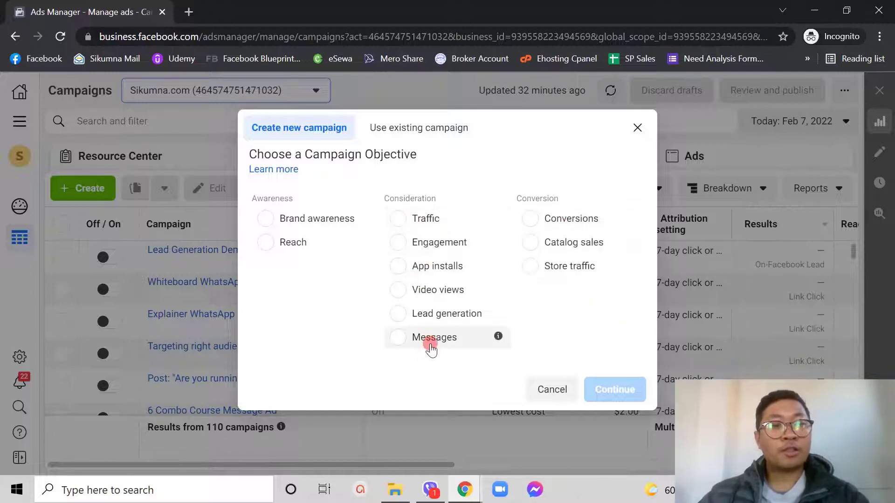
left_click(420, 222)
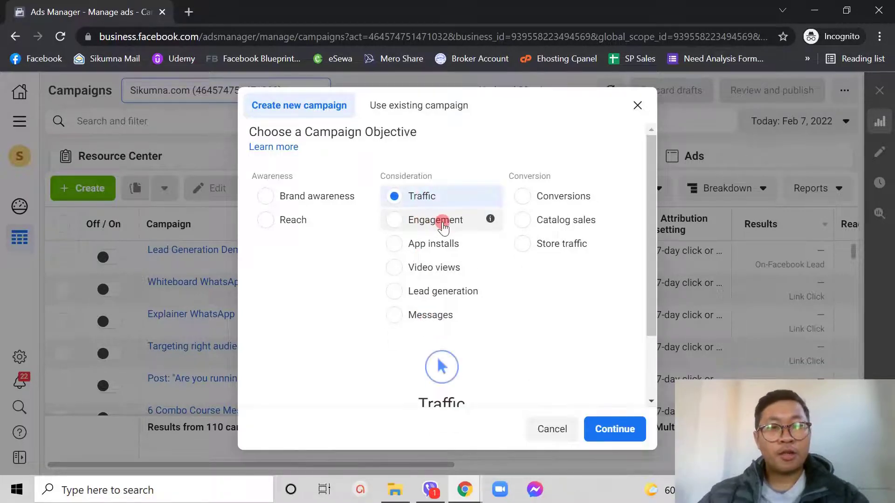
scroll(508, 326, "down", 3)
left_click(493, 389)
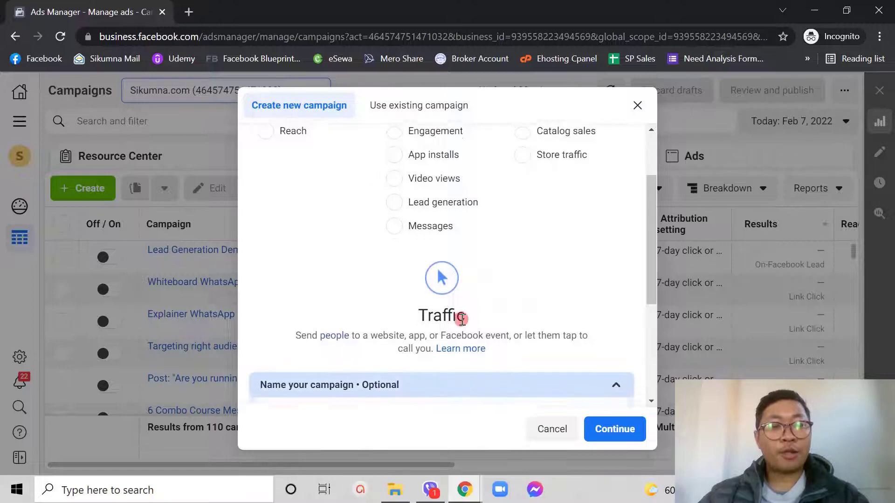
left_click(341, 248)
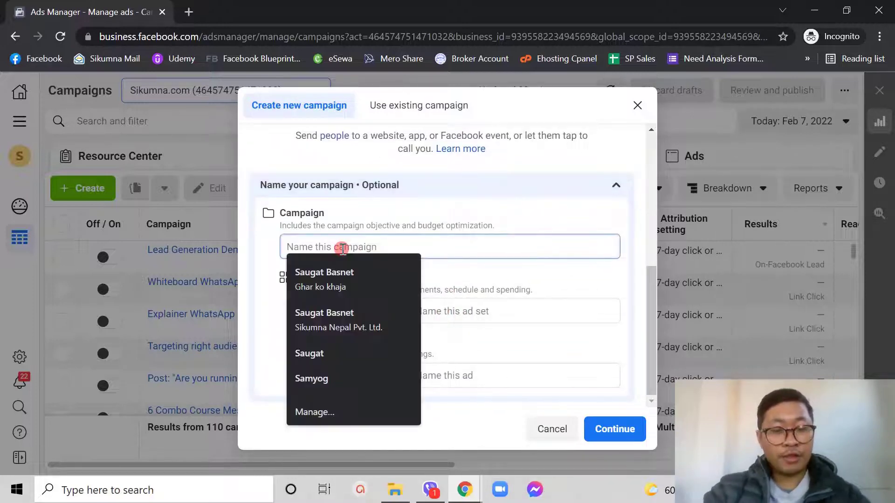
type("Traffic ")
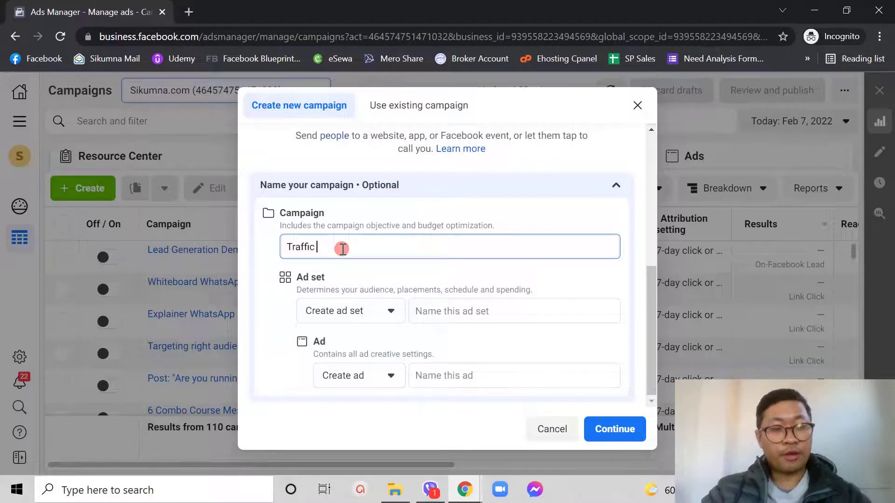
type("Whatsapp Ad")
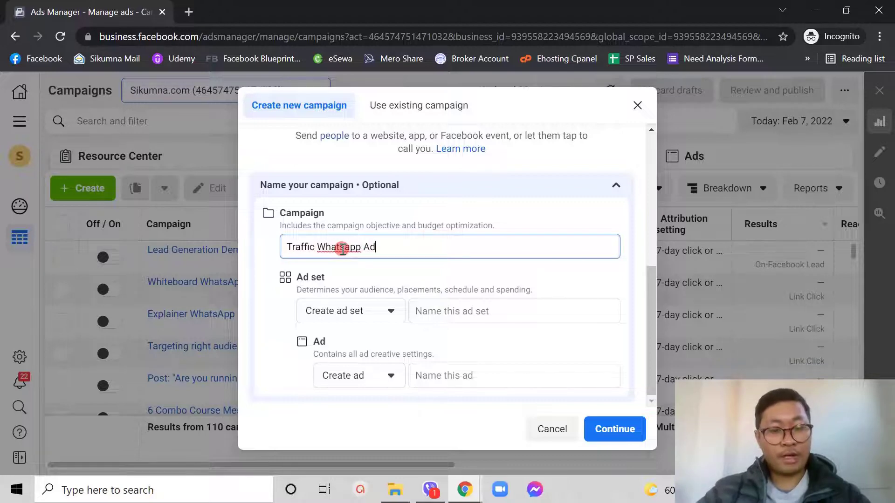
- Reuse the campaign name "Traffic Whatsapp Ad" for the ad set and the ad, and continue to the campaign settings
key("ctrl+a")
key("ctrl+c")
left_click(455, 312)
key("ctrl+v")
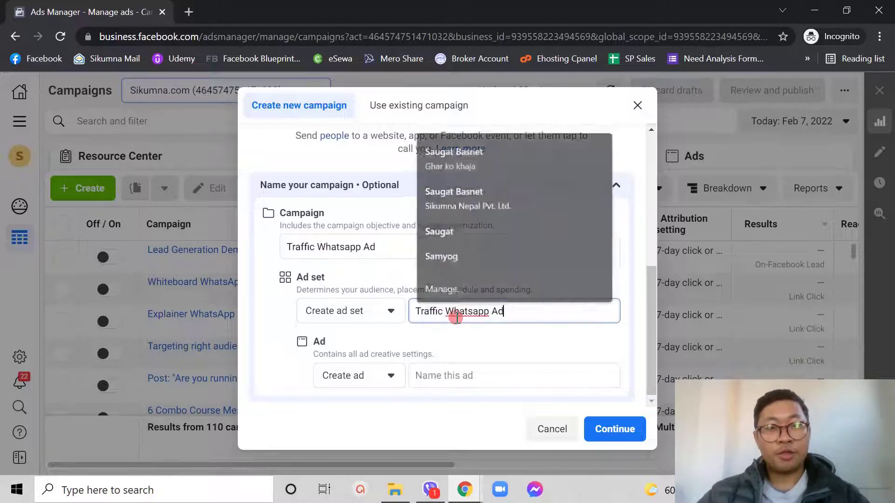
left_click(455, 375)
key("ctrl+v")
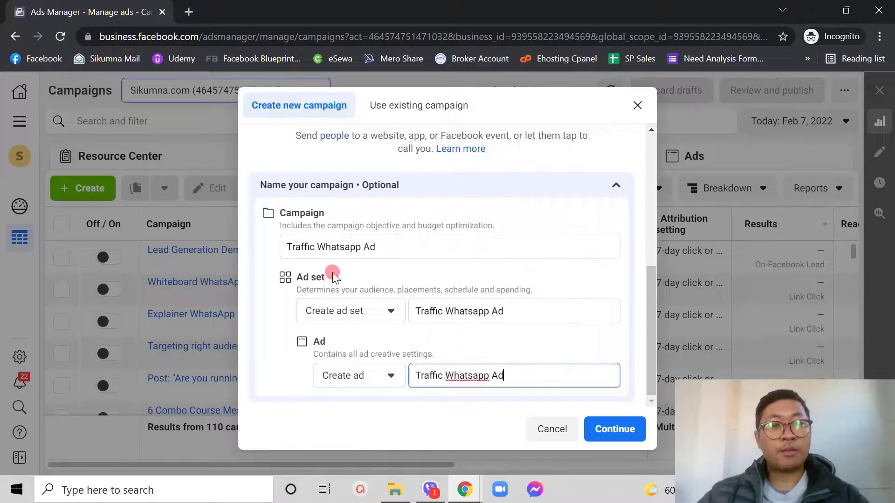
left_click(604, 425)
- Enable Campaign Budget Optimization with a daily budget of $5.00 and proceed to the ad set settings
scroll(421, 252, "down", 5)
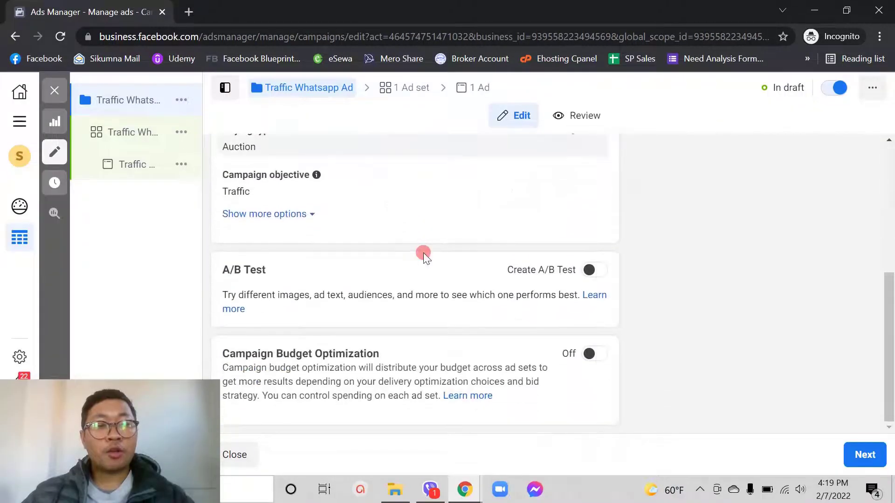
left_click(597, 356)
scroll(475, 309, "down", 3)
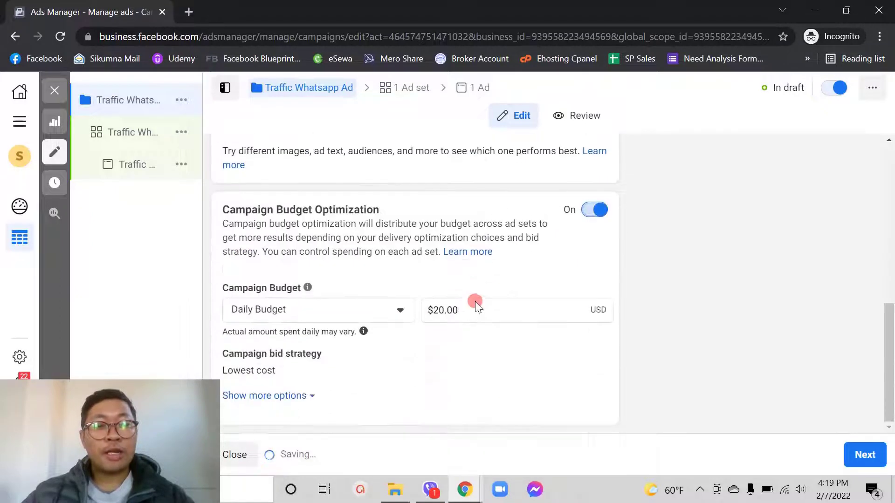
left_click(397, 312)
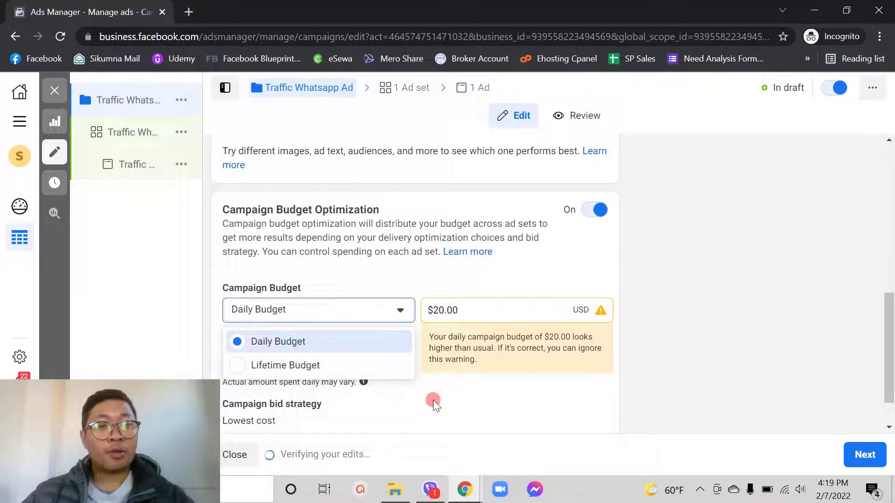
left_click(410, 393)
left_click_drag(468, 313, 432, 311)
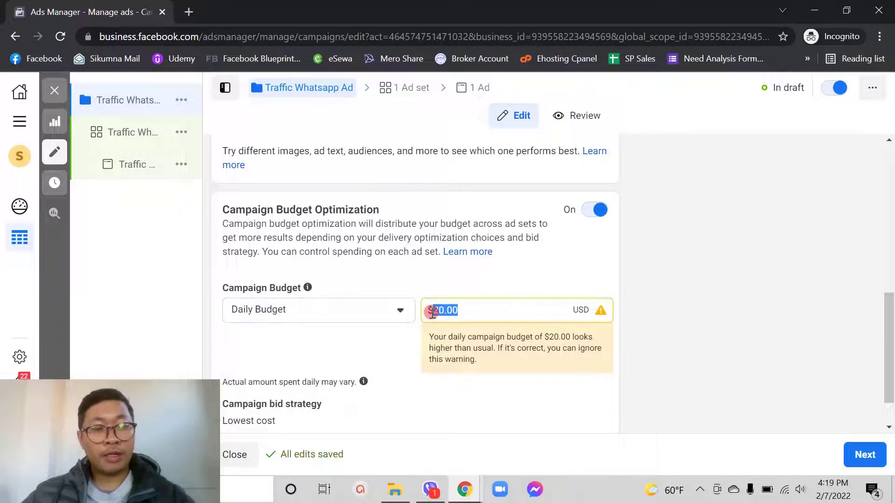
type("5")
left_click(718, 310)
left_click(841, 422)
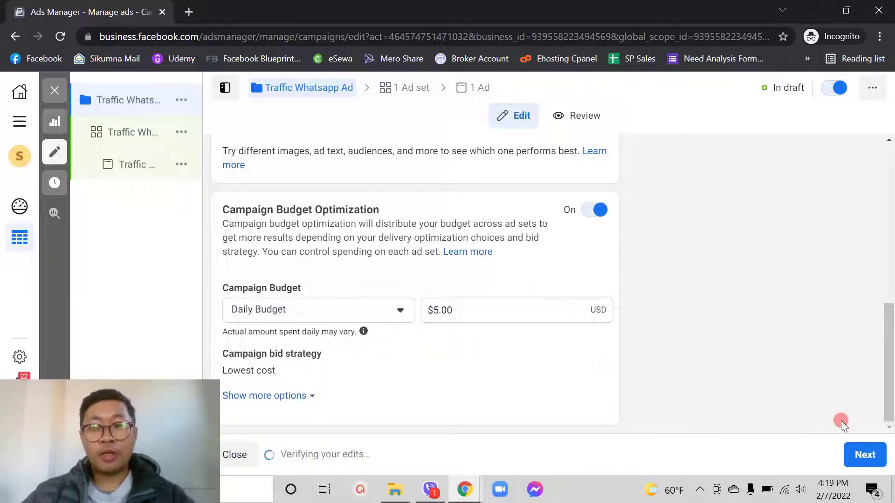
left_click(864, 454)
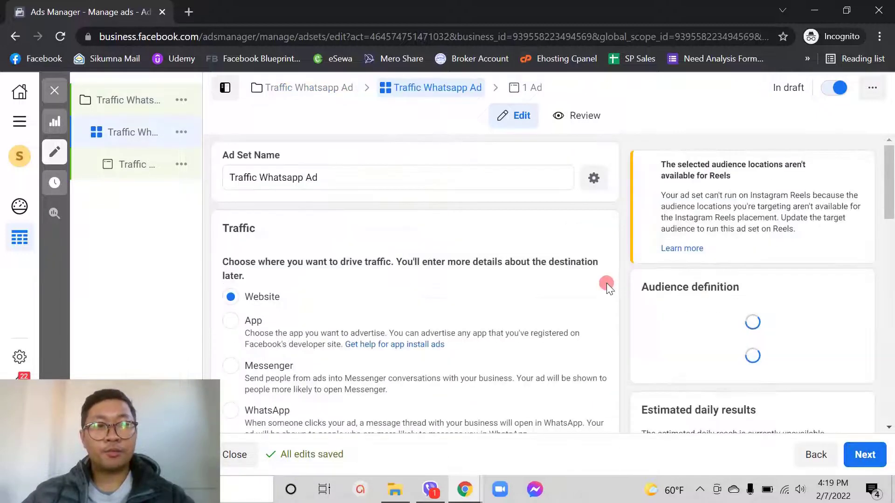
- Choose WhatsApp as the traffic destination and select the Sikumna Production page for it
scroll(358, 193, "down", 2)
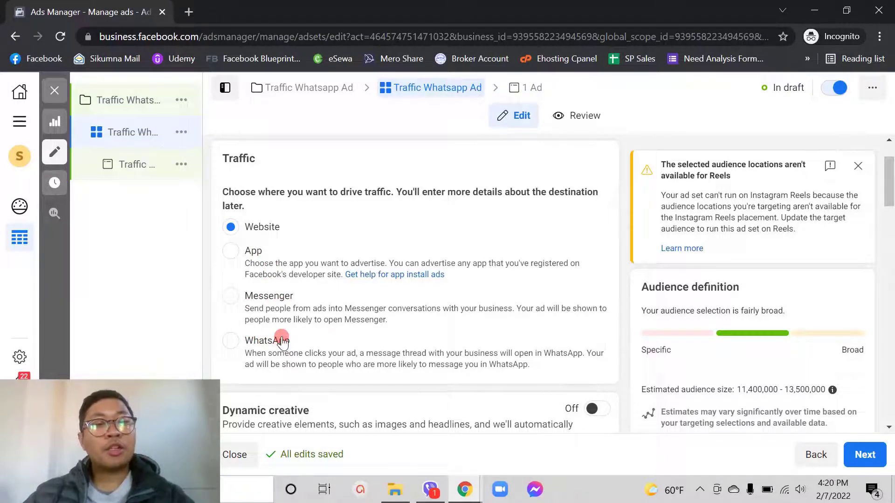
left_click(234, 343)
scroll(399, 298, "down", 4)
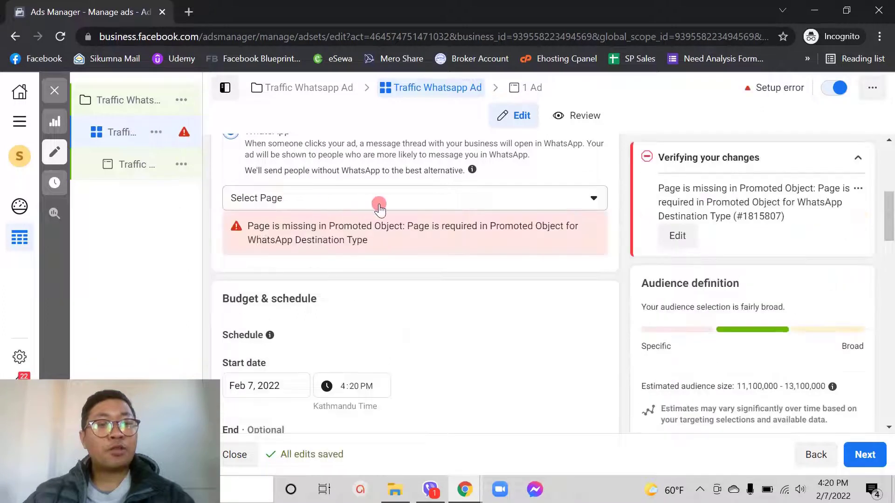
left_click(395, 200)
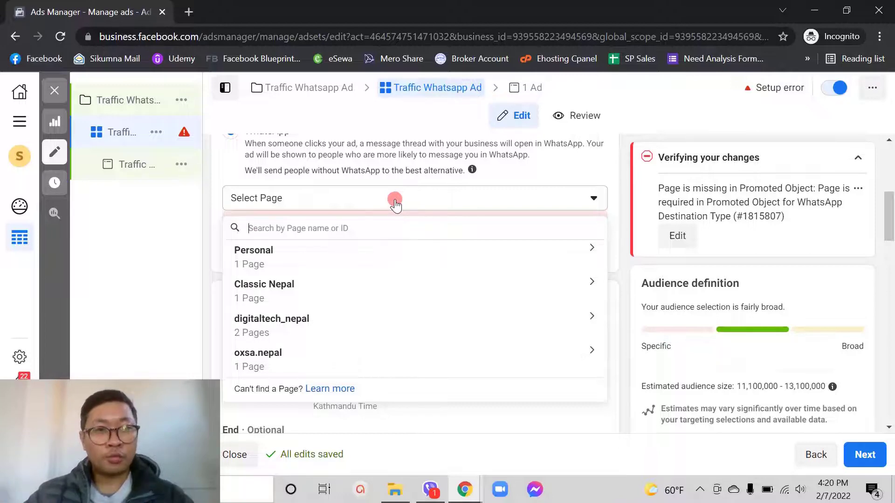
type("sikumna")
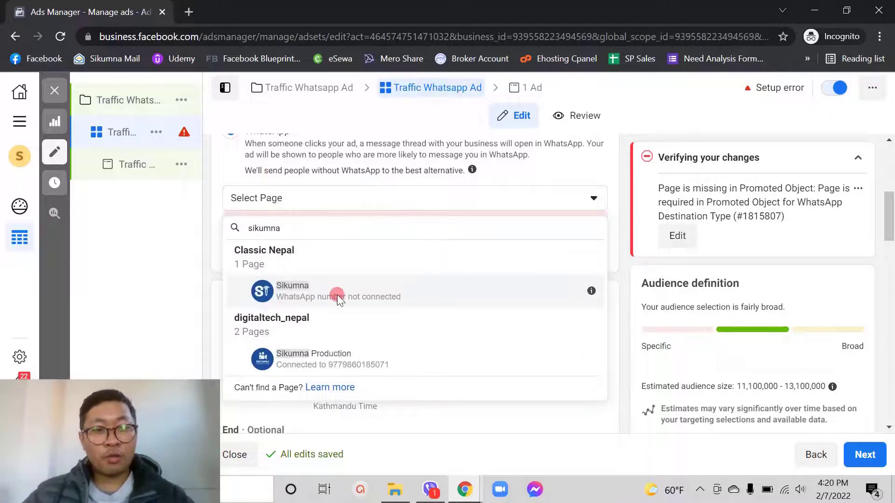
left_click(339, 362)
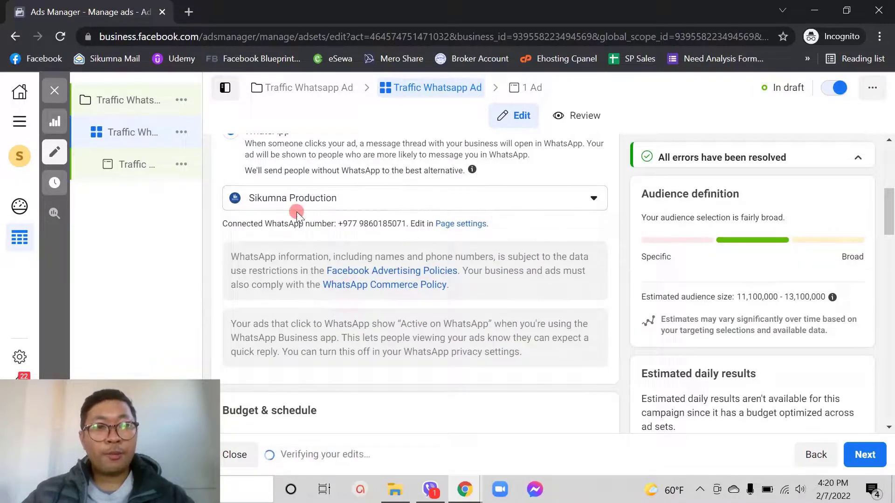
- Give the ad set's schedule an end date of Feb 13, 2022
scroll(451, 282, "down", 6)
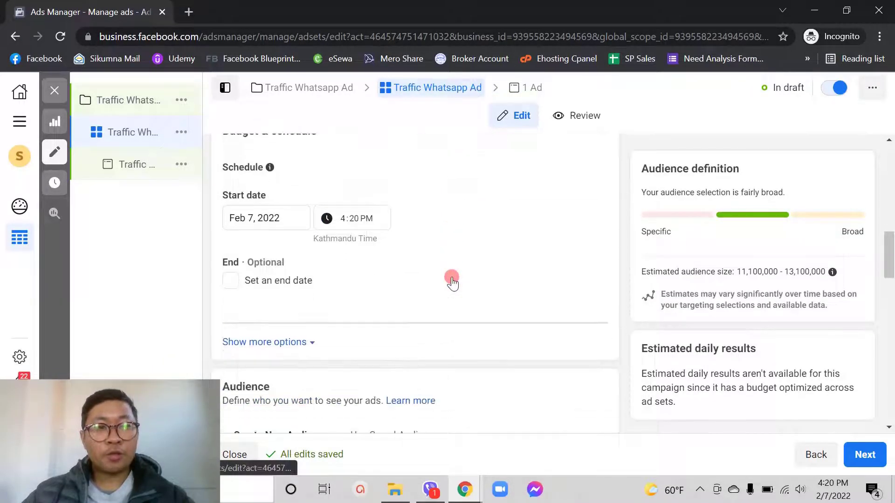
scroll(345, 233, "up", 1)
scroll(326, 233, "down", 1)
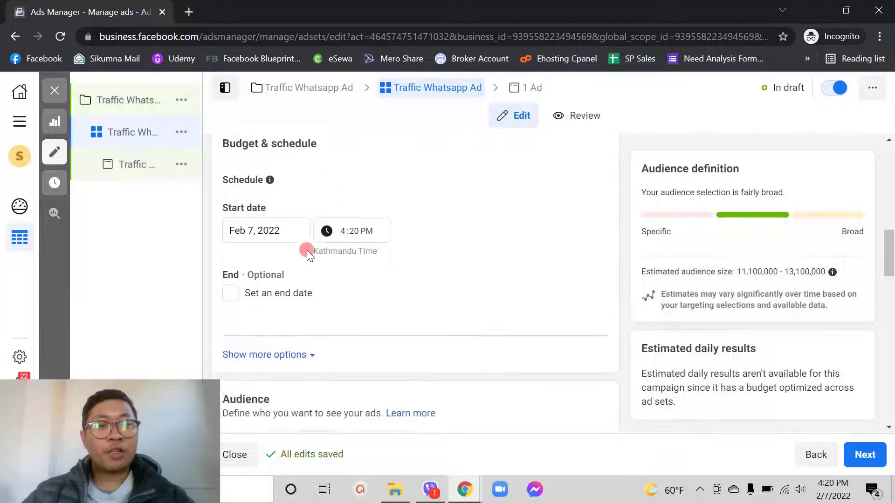
left_click(228, 281)
left_click(260, 312)
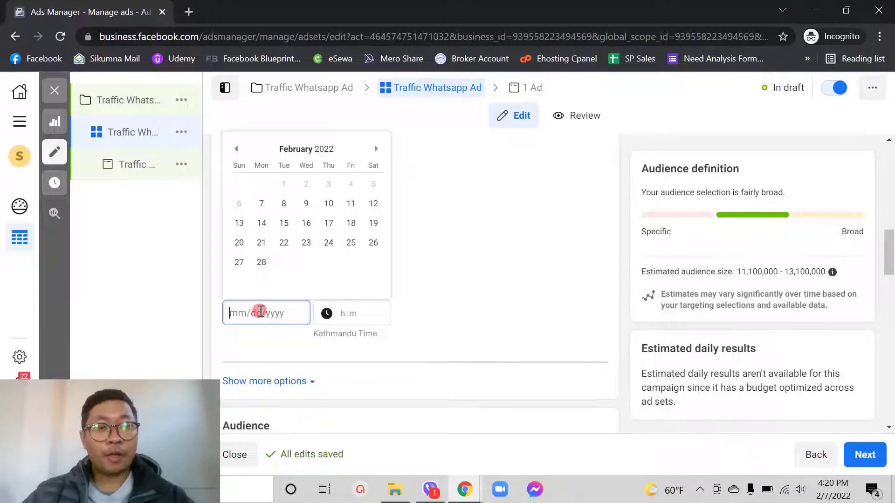
left_click(240, 224)
left_click(480, 272)
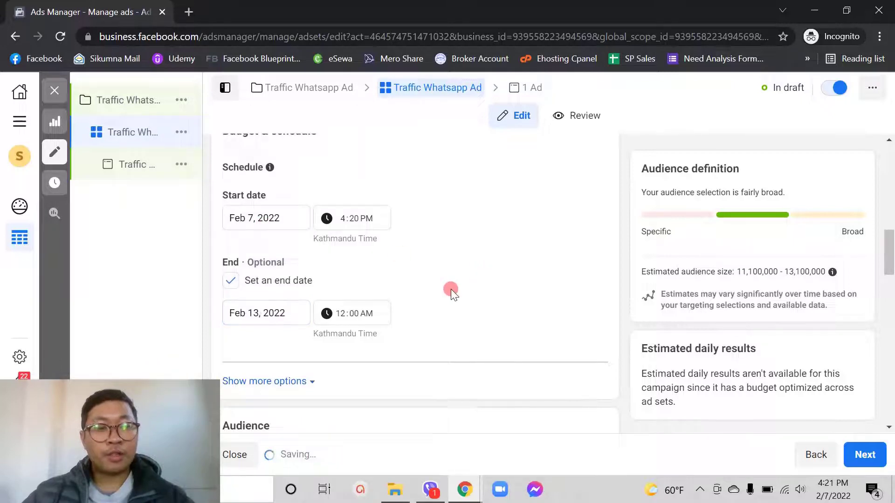
- Switch the ad set to manual placements and exclude the Instagram and Audience network platforms
scroll(450, 289, "down", 6)
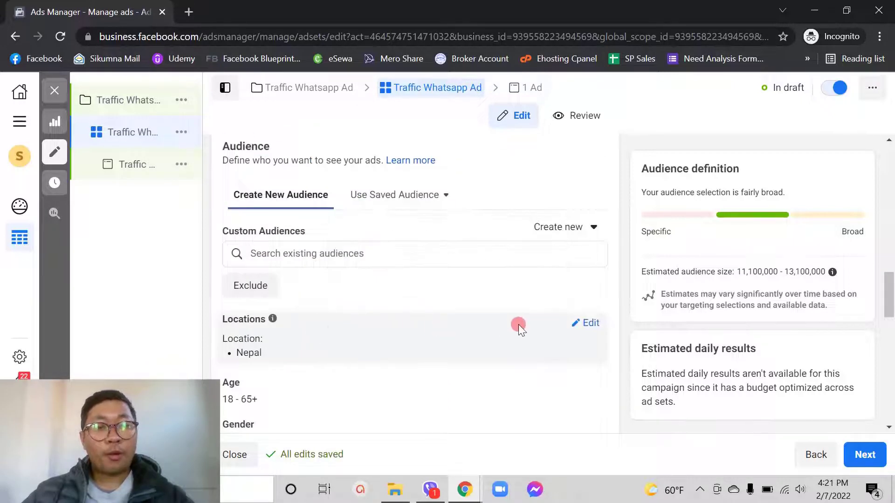
scroll(281, 352, "down", 3)
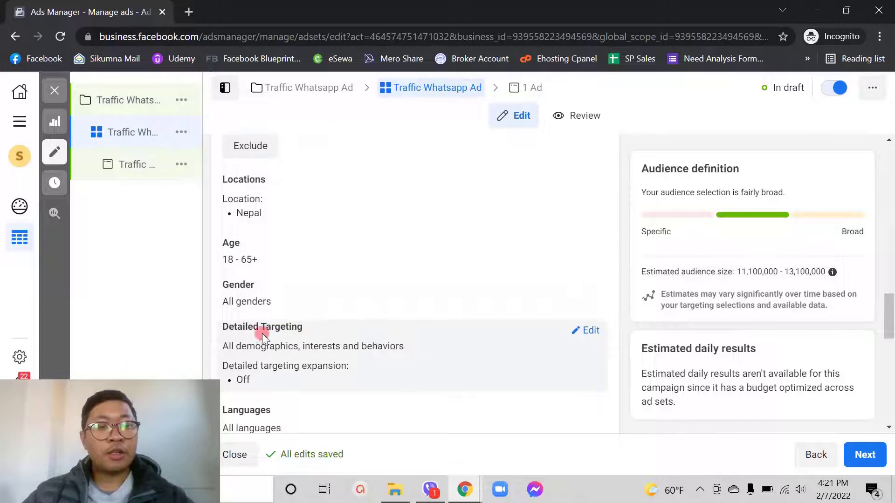
scroll(363, 333, "down", 10)
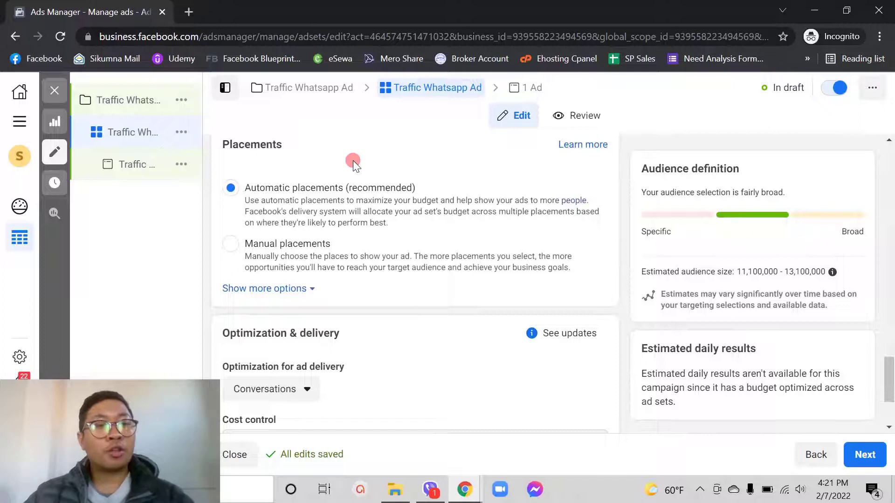
left_click(230, 247)
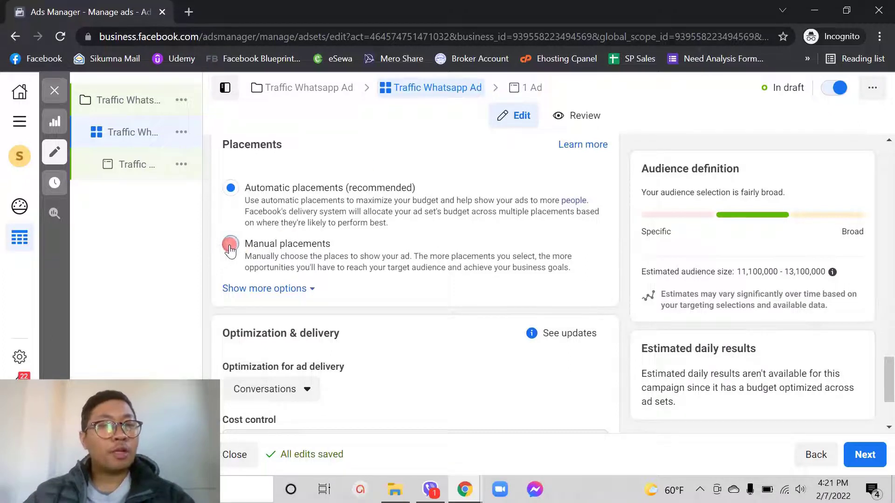
scroll(350, 225, "down", 3)
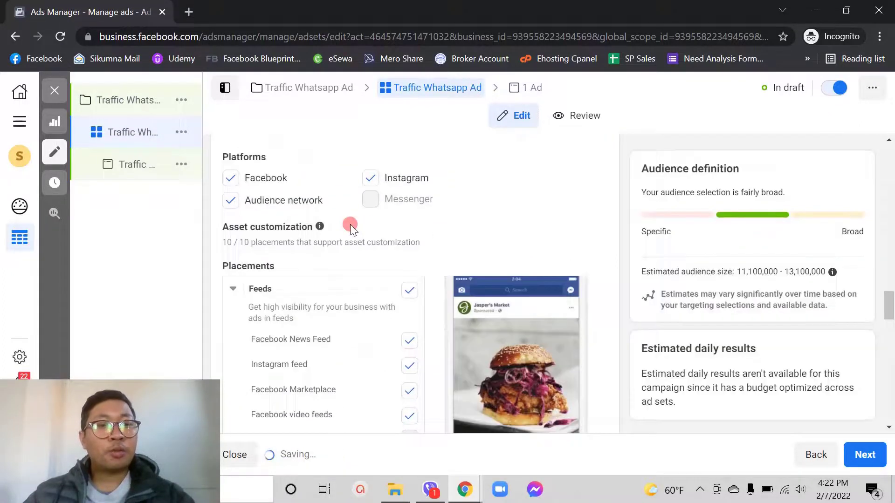
left_click(371, 178)
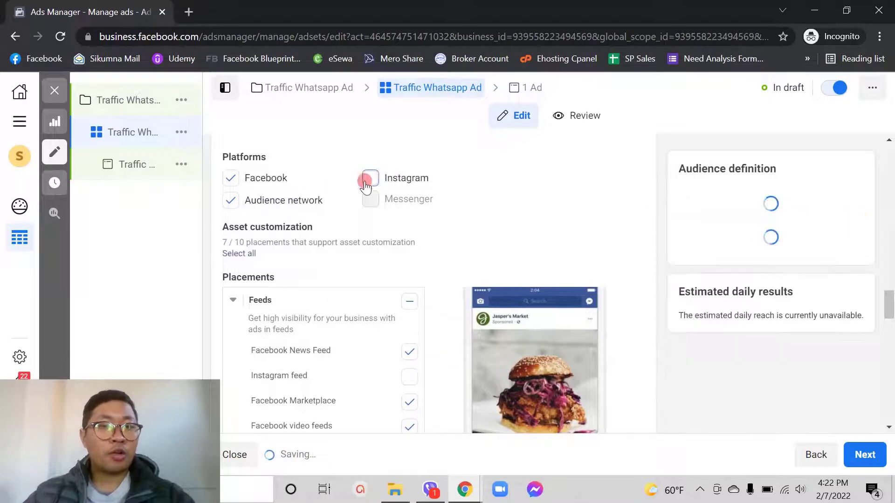
left_click(233, 201)
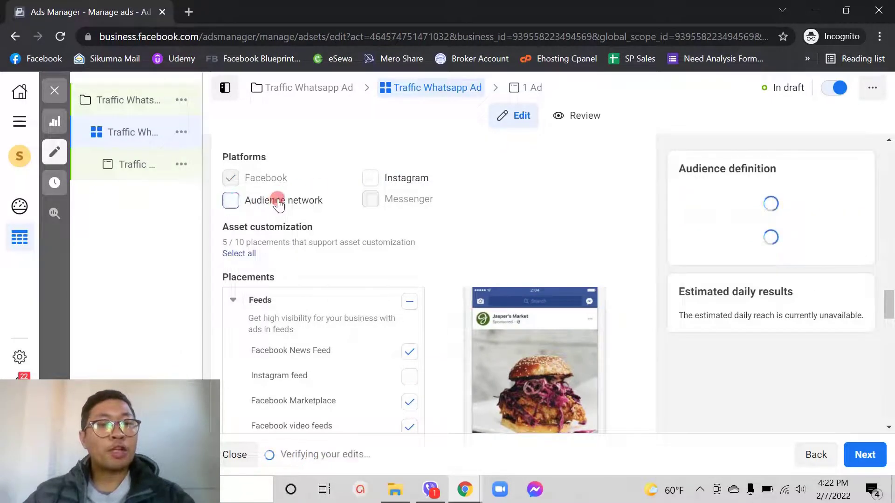
- Exclude Facebook Marketplace from the feed placements and look through the other feed, story and in-stream placements
scroll(436, 224, "down", 9)
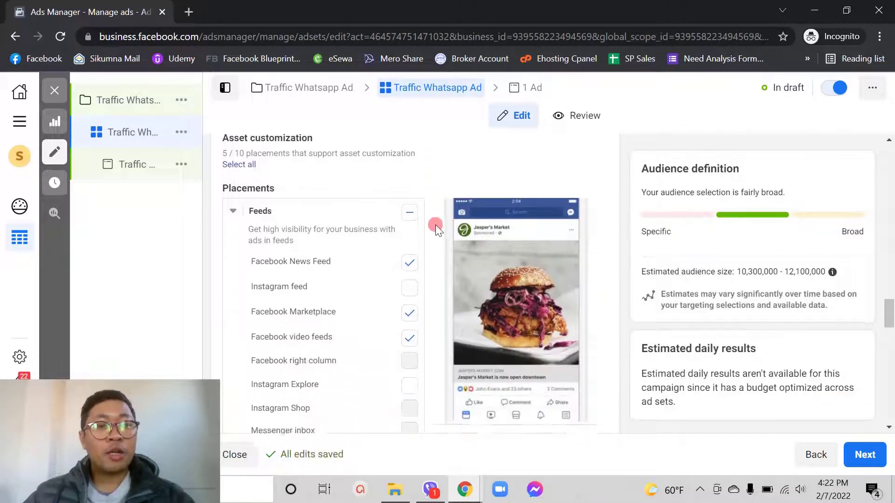
scroll(401, 218, "down", 5)
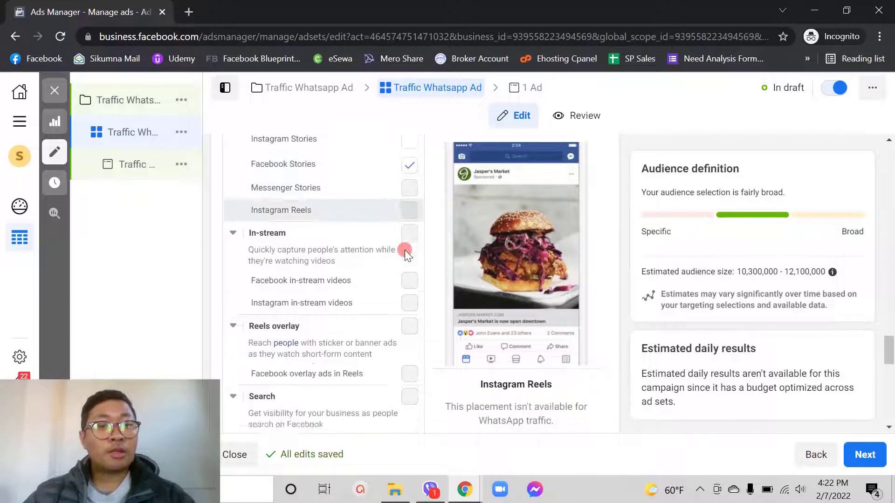
scroll(401, 315, "up", 12)
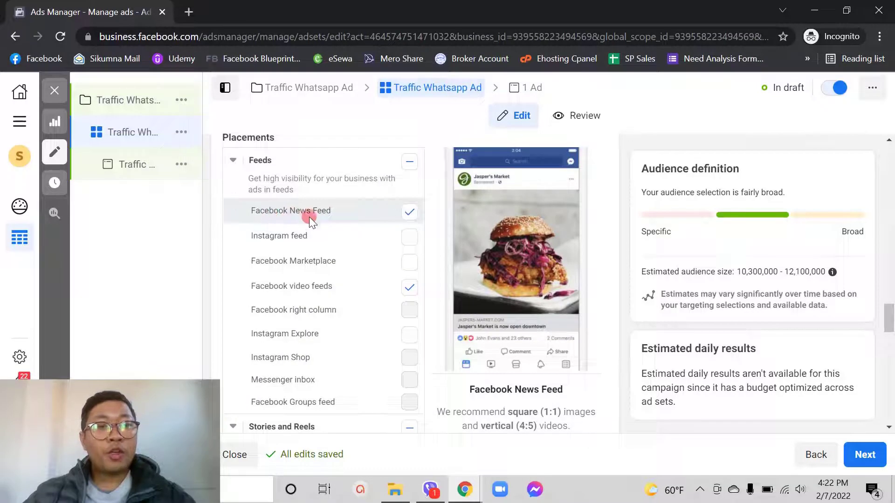
scroll(379, 292, "down", 3)
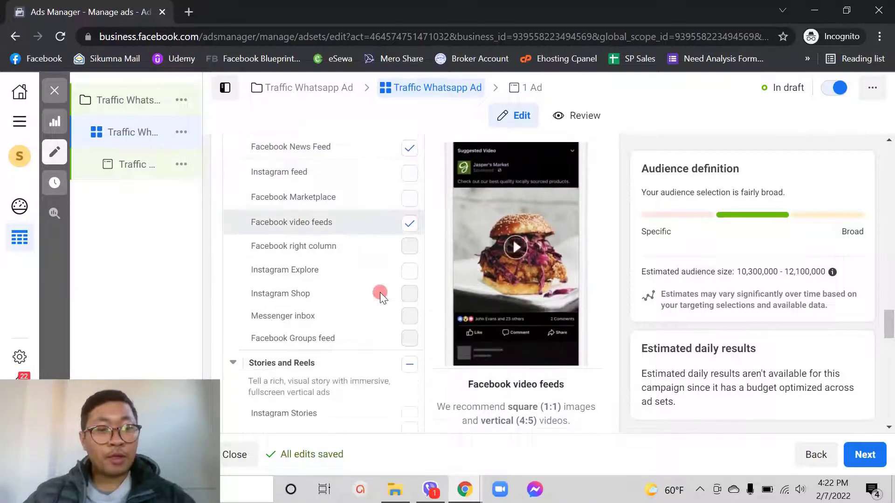
- Examine the remaining placements for the ad set, from stories and in-stream through search, messages, in-article, and apps and sites
scroll(380, 292, "down", 6)
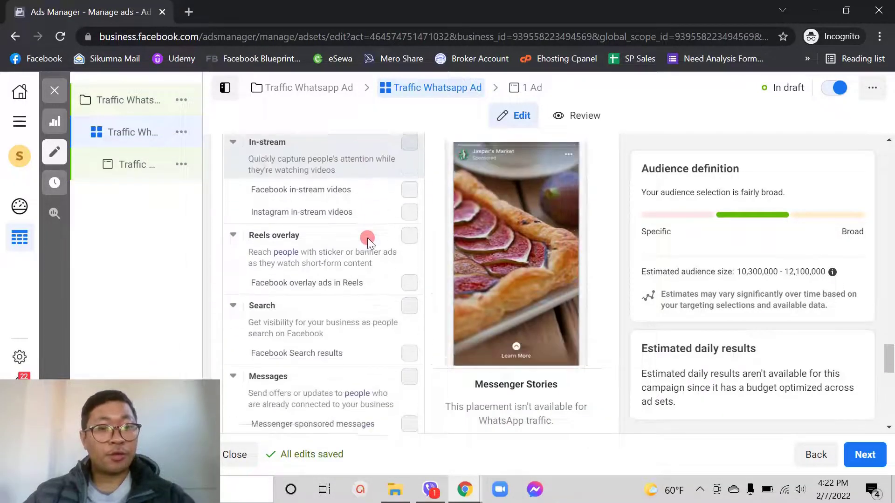
scroll(384, 312, "down", 4)
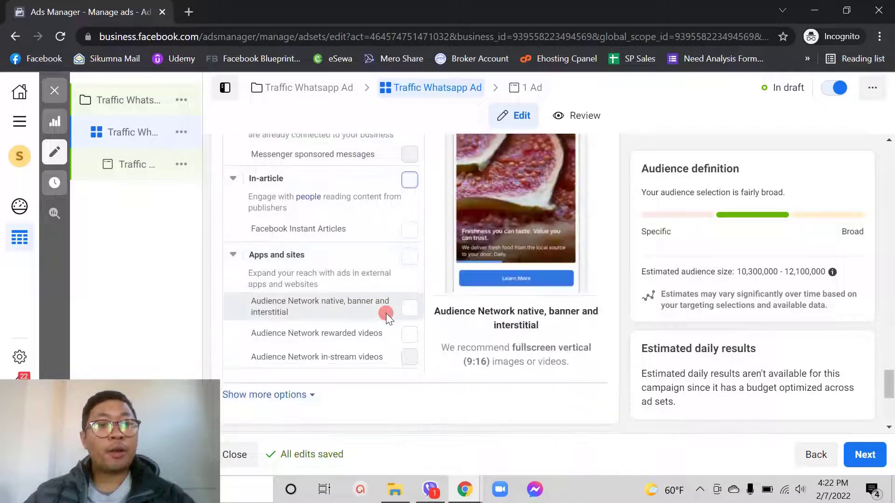
scroll(384, 309, "up", 8)
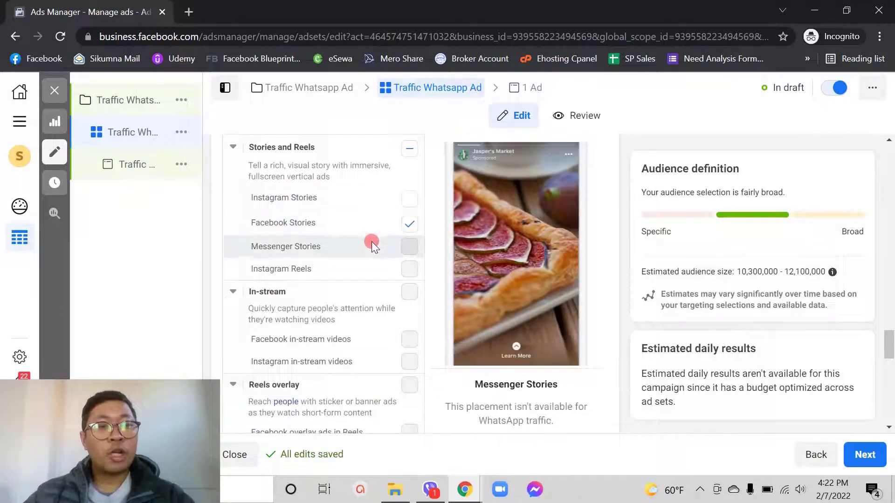
scroll(371, 239, "down", 3)
scroll(370, 246, "down", 6)
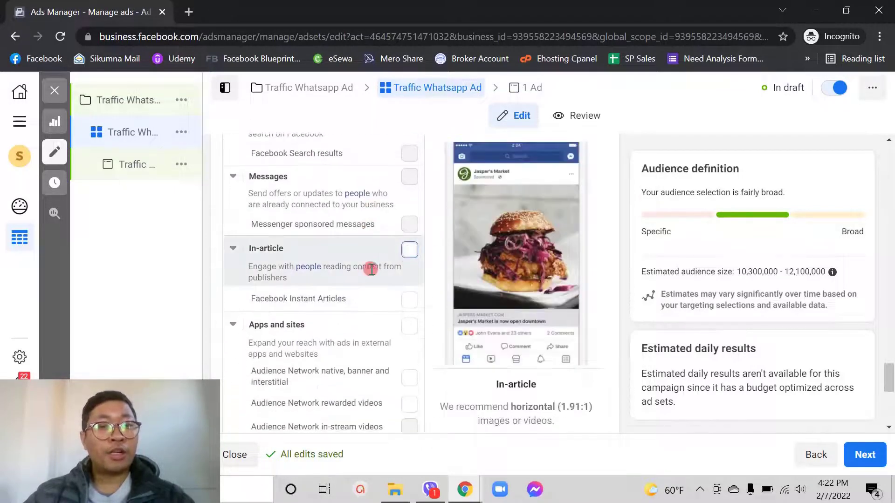
scroll(370, 270, "down", 3)
scroll(370, 272, "down", 3)
- Continue to the ad level and open the image selection for the ad creative's media
left_click(866, 462)
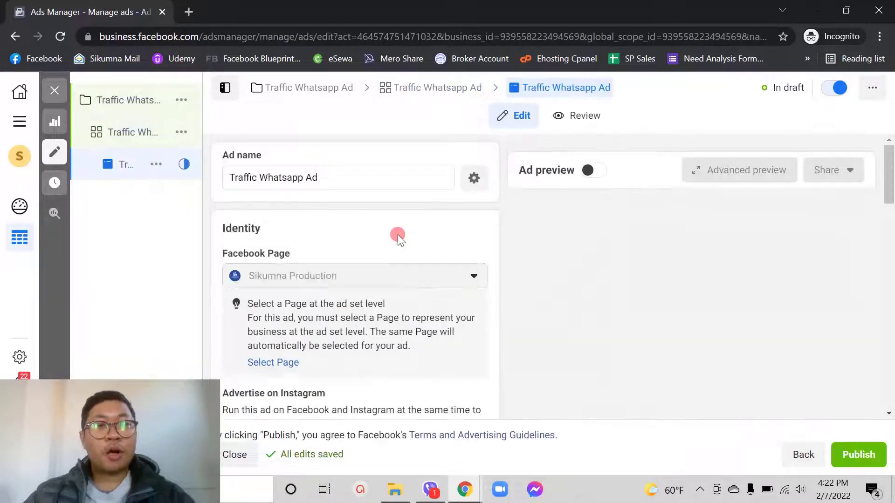
scroll(397, 234, "down", 4)
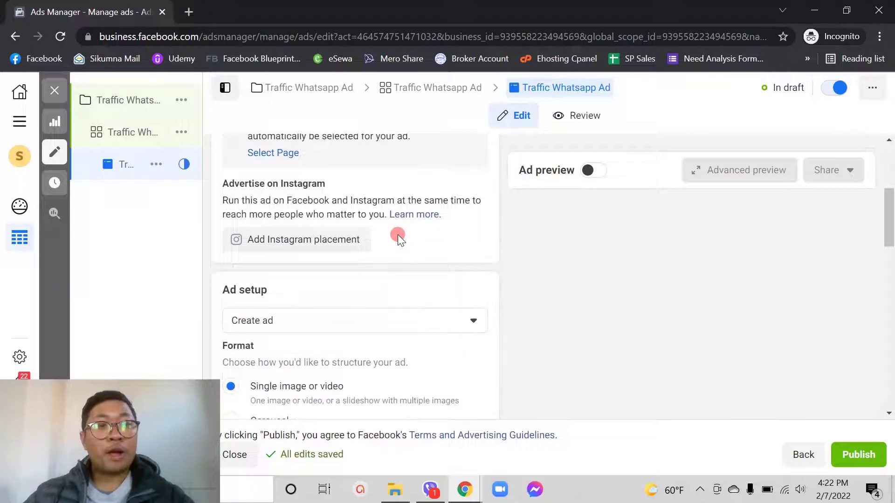
scroll(398, 234, "down", 3)
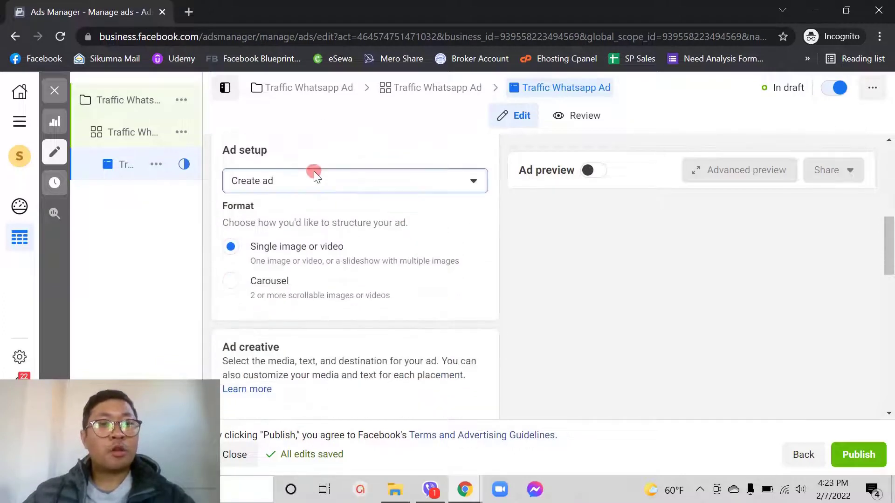
scroll(321, 215, "down", 6)
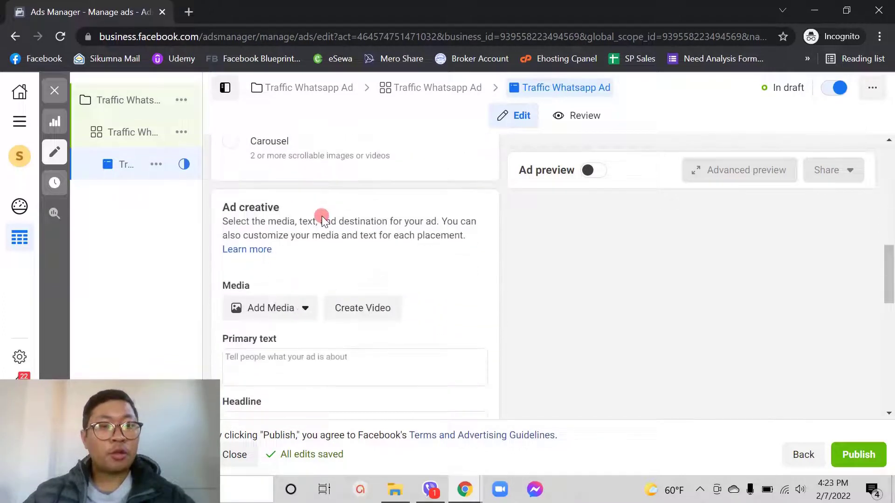
left_click(283, 178)
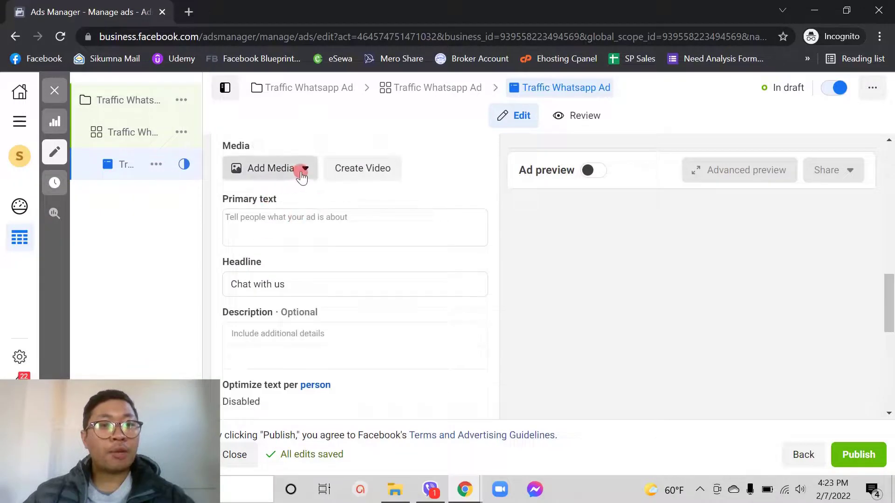
left_click(284, 199)
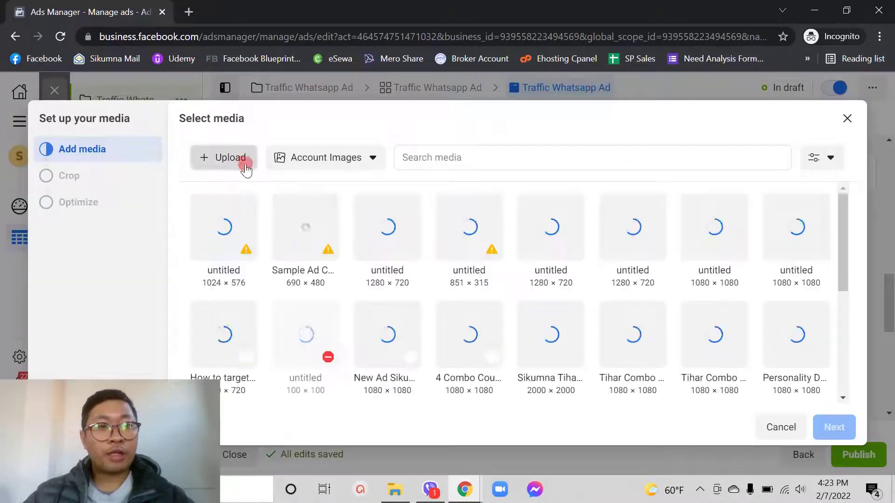
- Upload the Facebook Sales Funnel image from the Desktop folder to the account's media
left_click(239, 158)
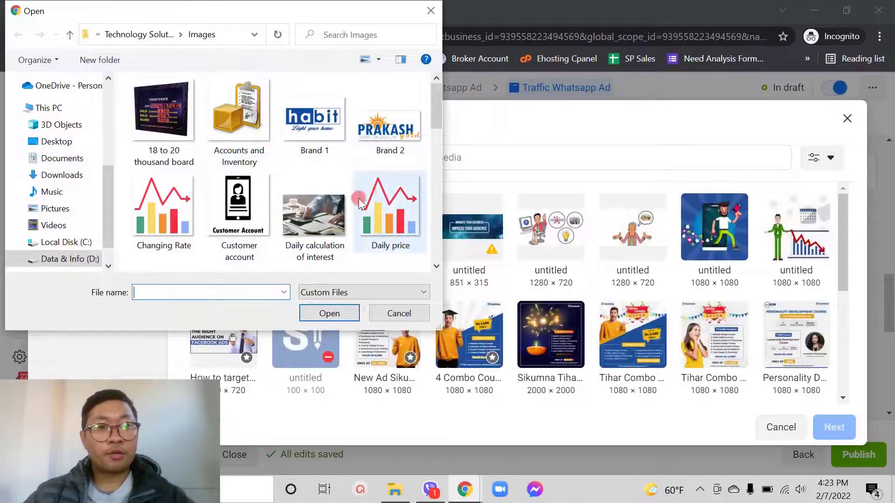
scroll(245, 208, "down", 5)
left_click(56, 141)
scroll(259, 179, "down", 1)
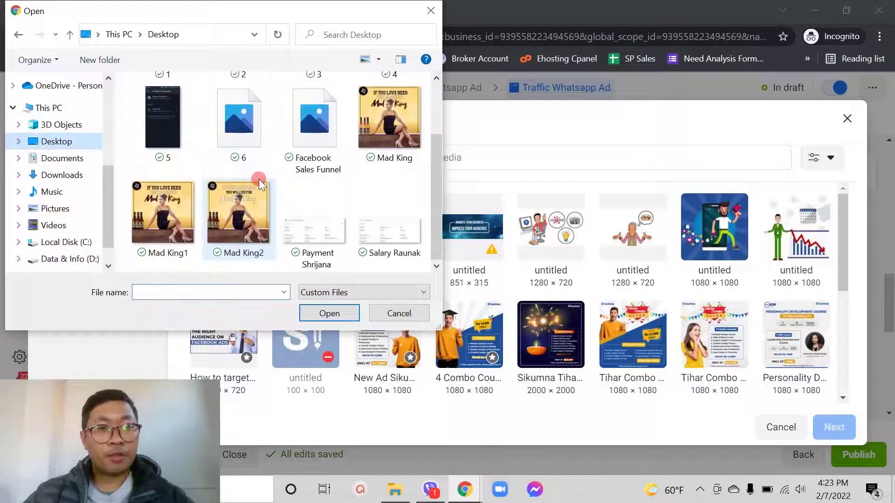
scroll(259, 179, "up", 1)
left_click(308, 192)
double_click(309, 191)
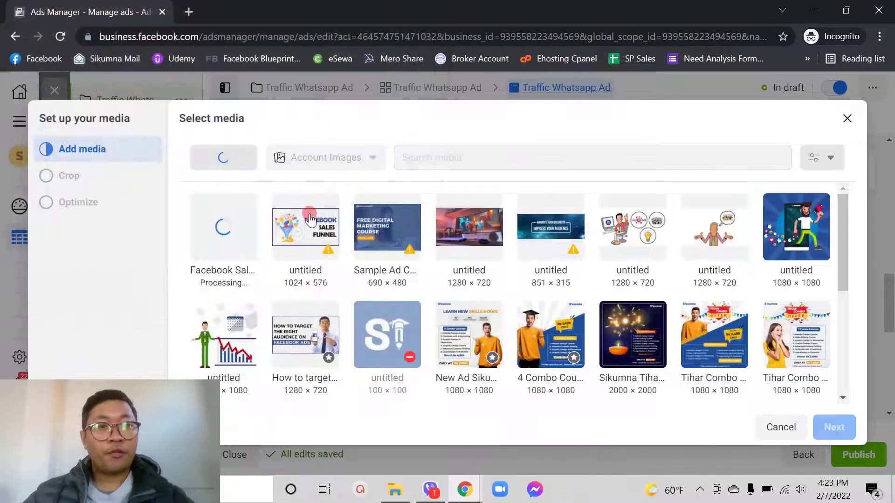
- Use the existing 1024 × 576 Facebook Sales Funnel image in the ad, with the Original crop for feeds and enhancements allowed
left_click(304, 241)
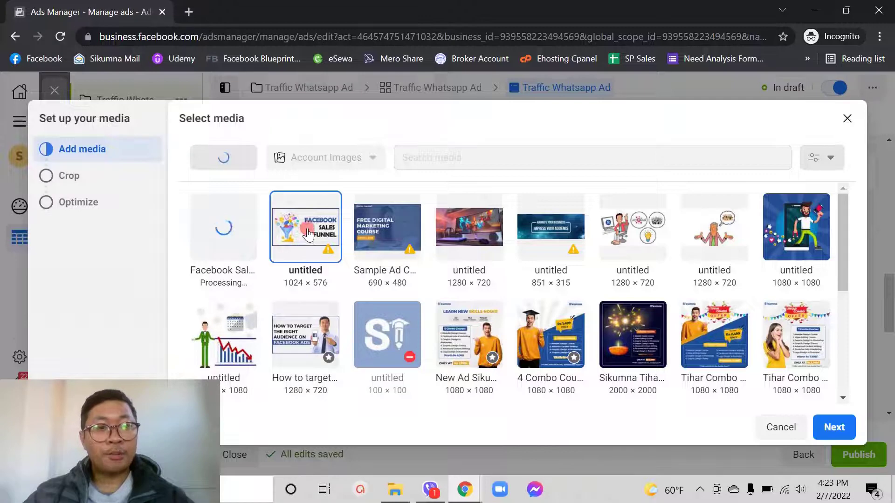
left_click(834, 427)
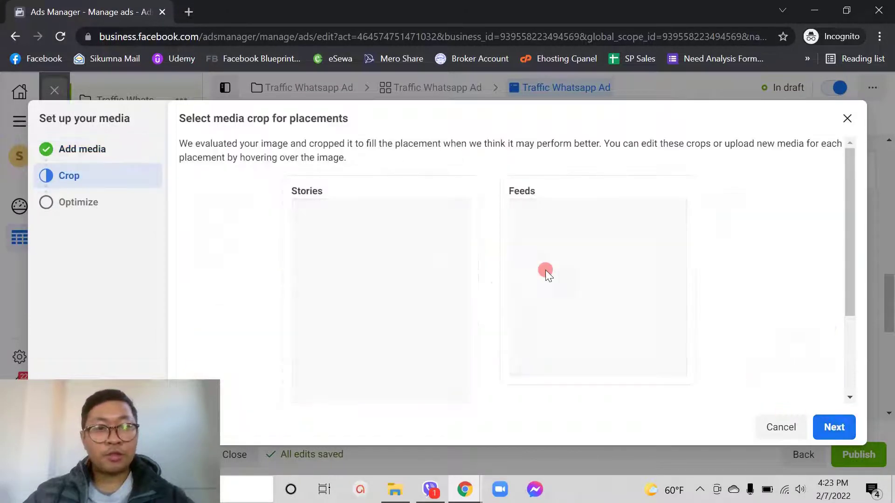
left_click(517, 208)
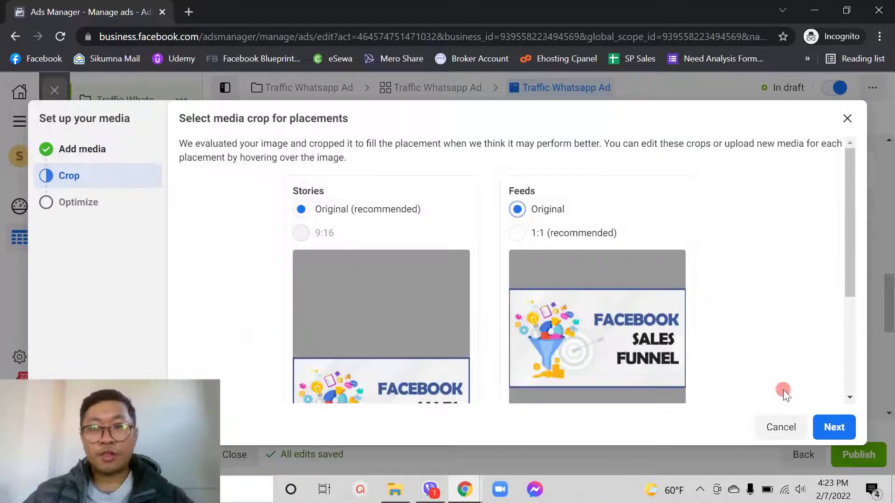
left_click(832, 426)
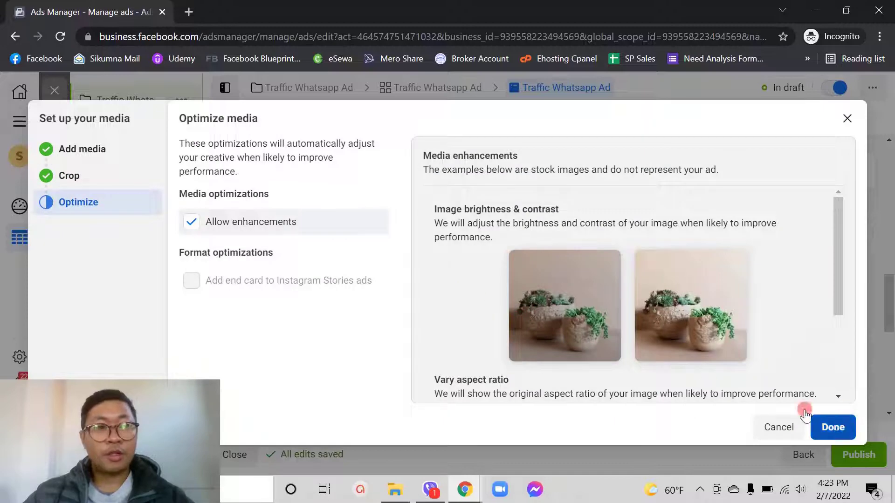
left_click(837, 427)
- Enter "Click on the WhatsApp button to know more." as the ad's primary text
scroll(624, 298, "down", 10)
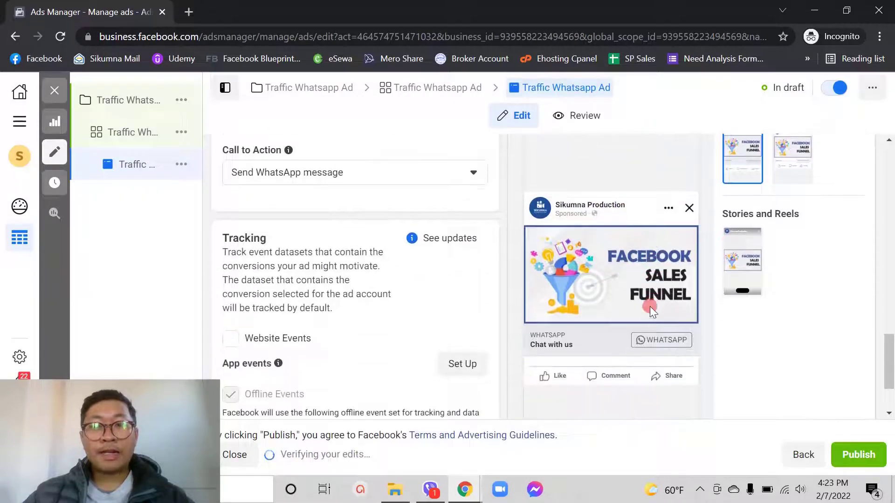
scroll(309, 261, "up", 6)
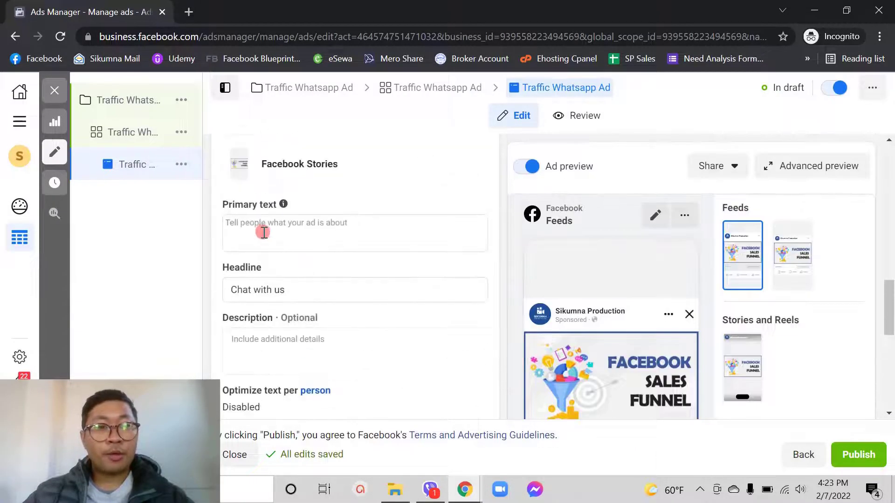
left_click(265, 228)
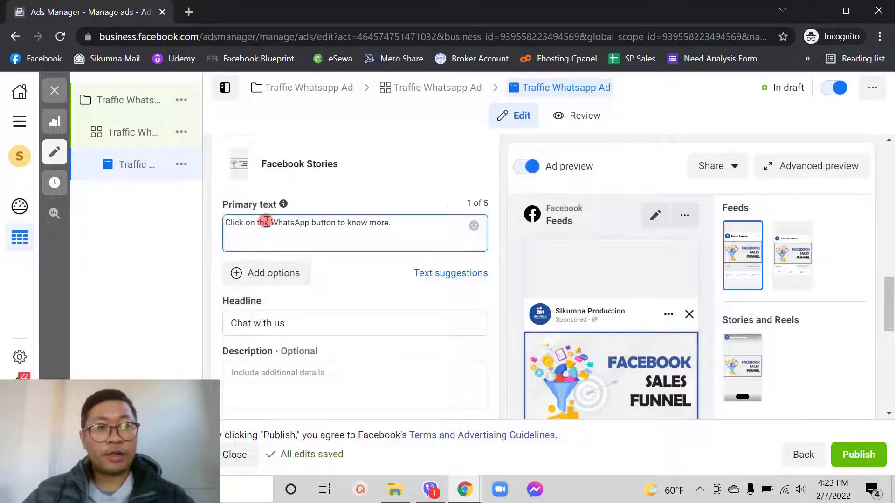
left_click(440, 205)
scroll(384, 211, "down", 1)
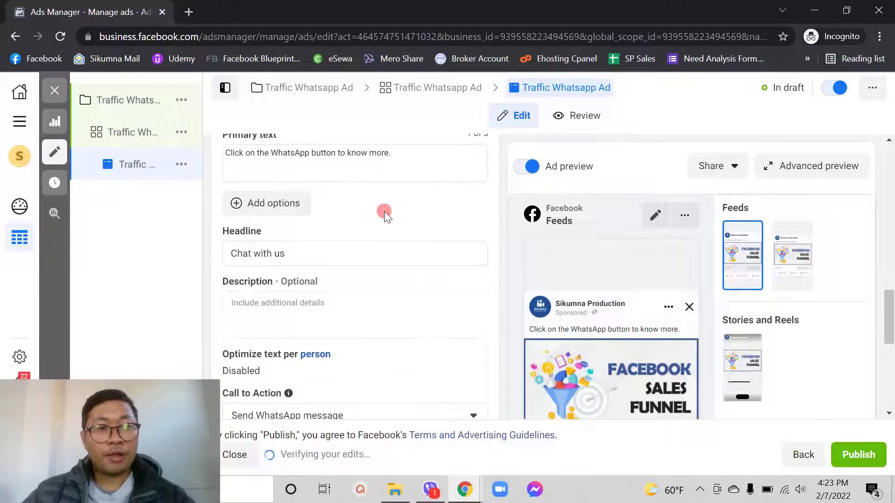
- Replace the ad's headline with "Click on the button now"
triple_click(304, 253)
type("Click on ")
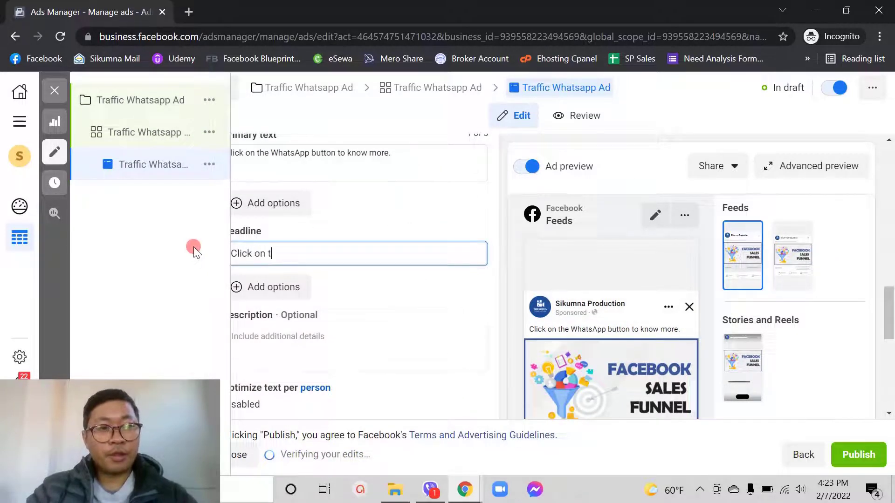
type("the button now")
left_click(193, 247)
- Look through the call-to-action options and keep Send WhatsApp message for the ad
scroll(395, 211, "down", 3)
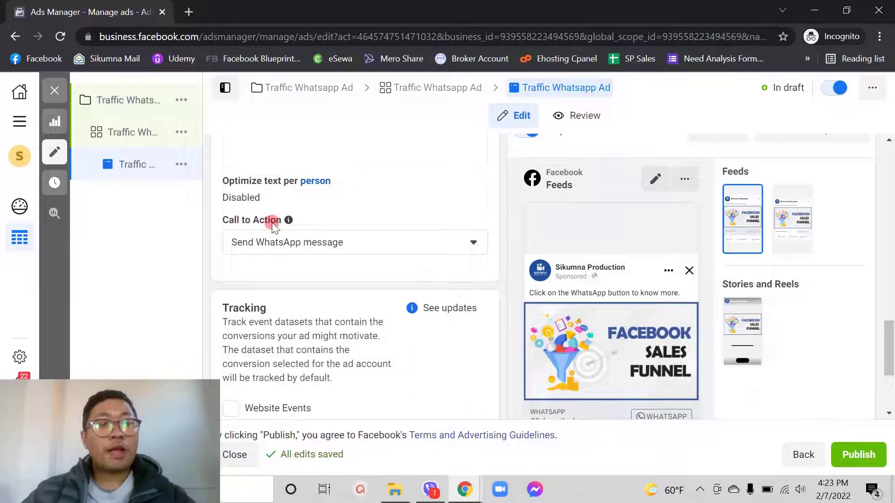
left_click(350, 247)
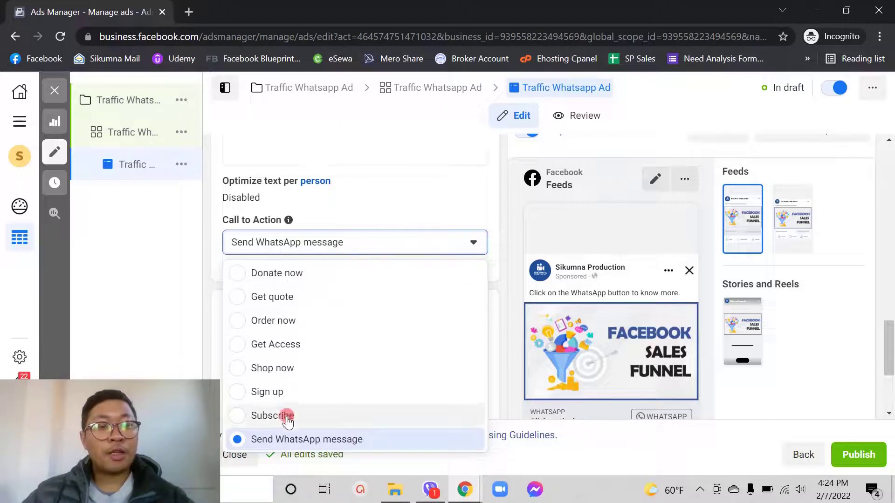
left_click(336, 440)
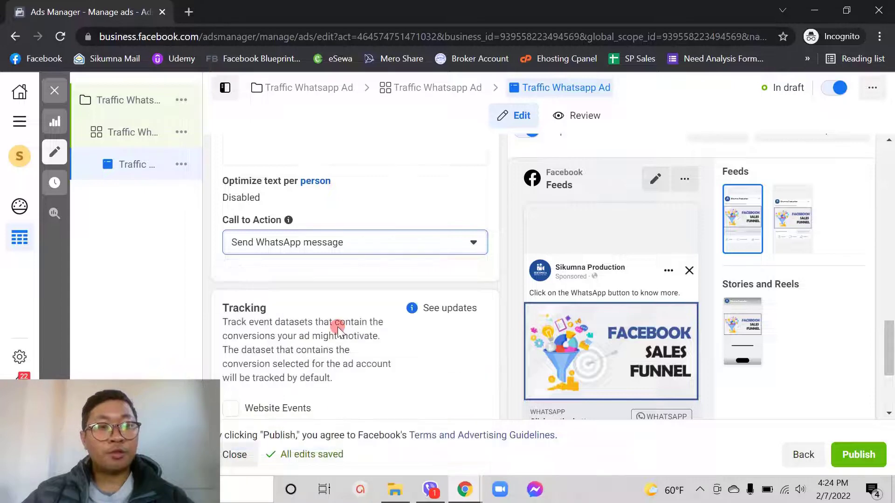
- Check the traffic destination and its linked page in the ad set, and return to the ad
left_click(421, 88)
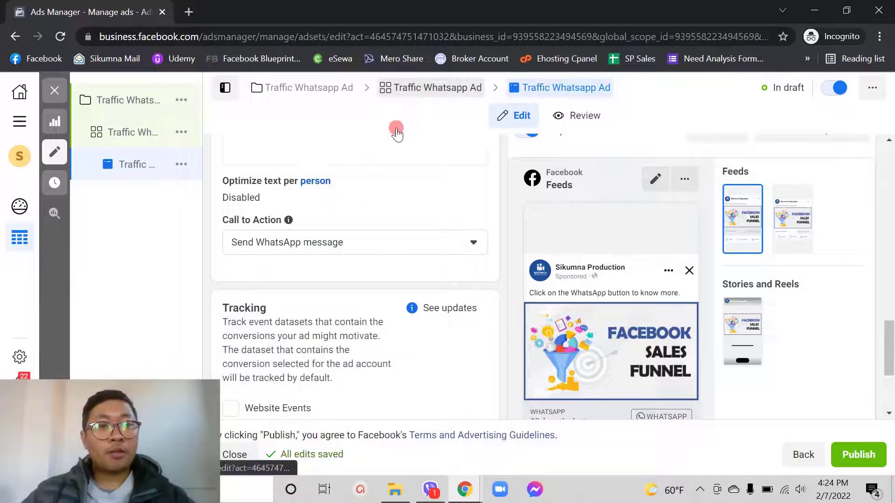
scroll(280, 316, "down", 3)
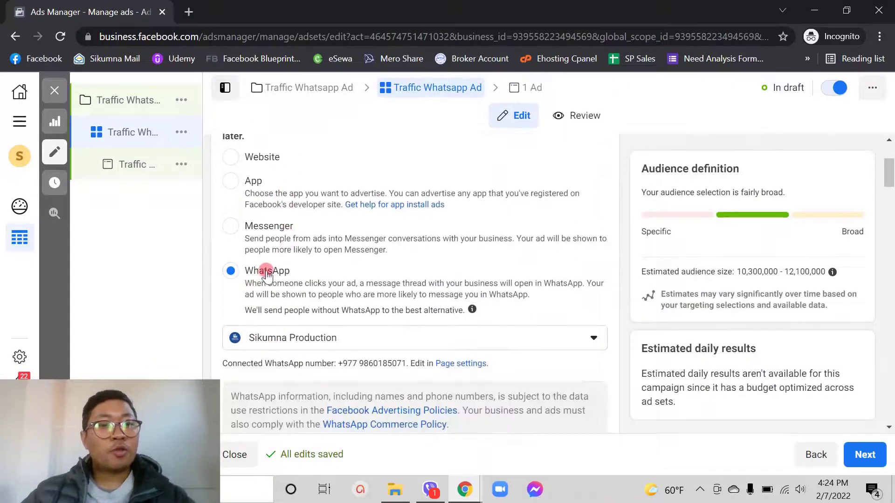
left_click(528, 93)
- Review the ad's settings and feed preview, and publish the ad
scroll(336, 292, "down", 10)
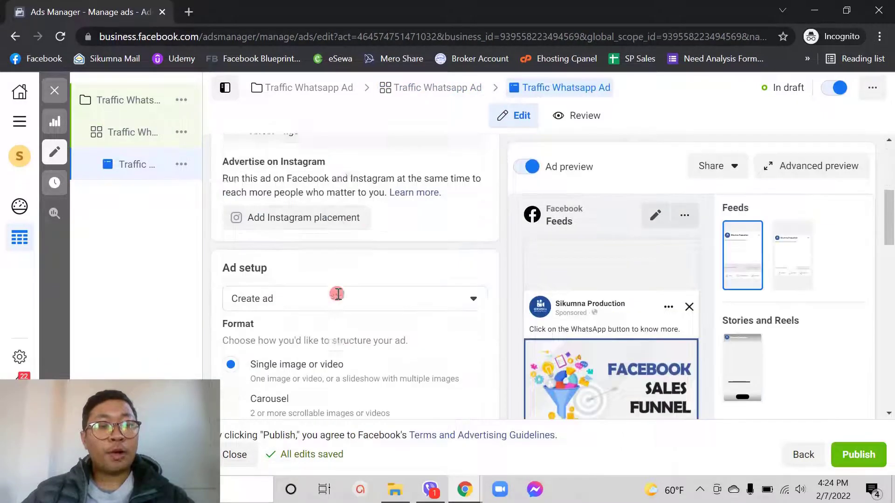
scroll(339, 287, "down", 7)
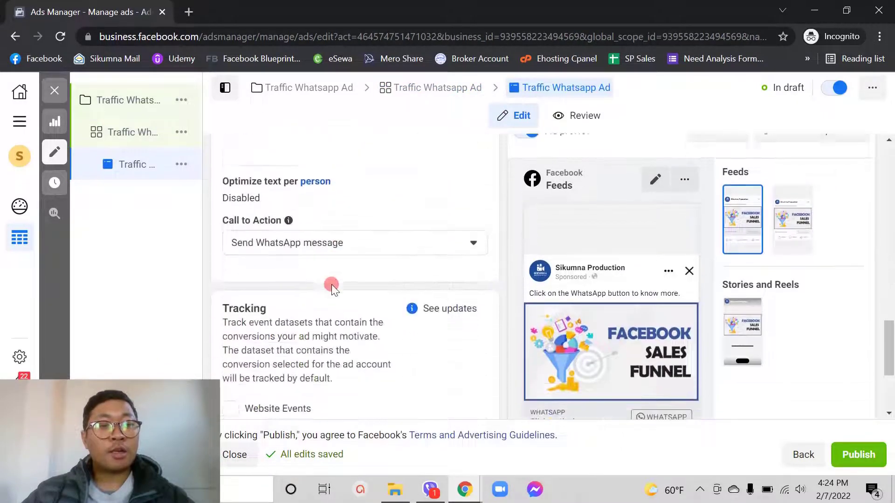
scroll(527, 281, "down", 3)
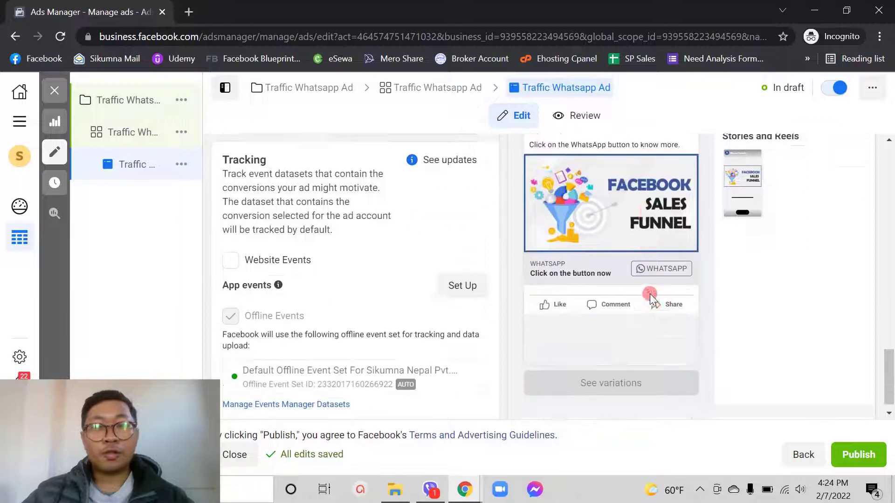
scroll(653, 291, "up", 2)
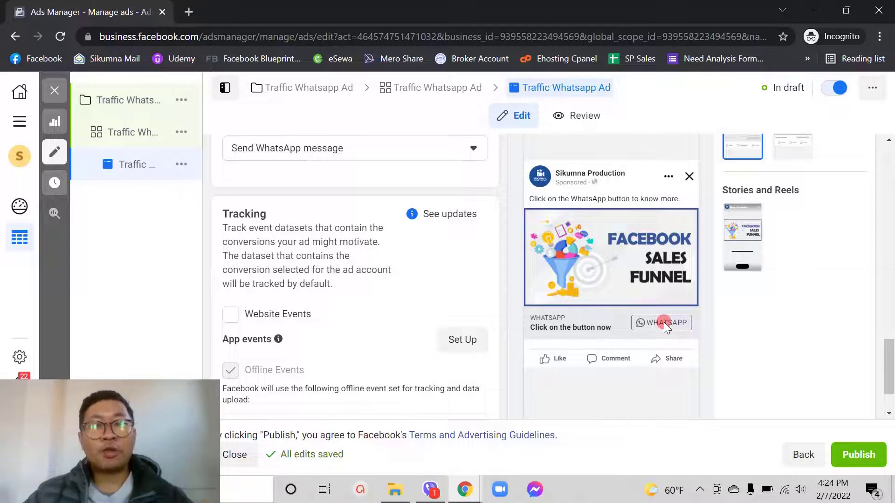
left_click(857, 455)
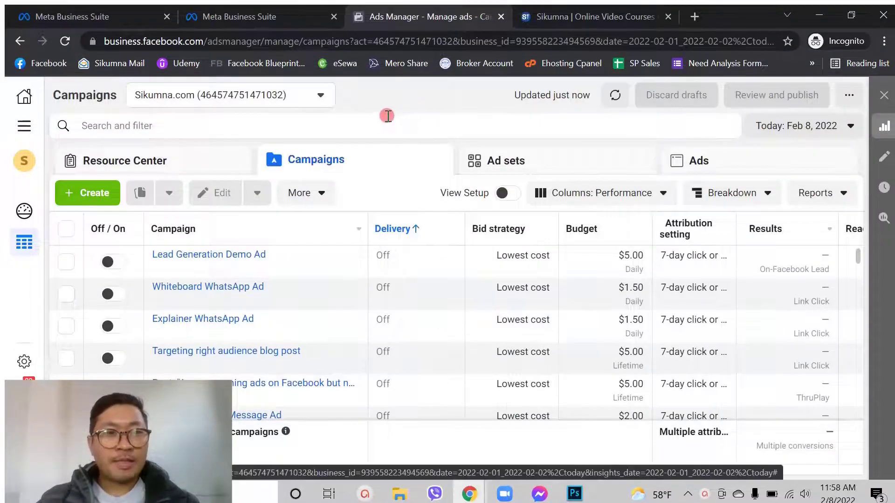
- Create a new campaign with the Messages objective, leaving the campaign, ad set and ad names blank
left_click(89, 192)
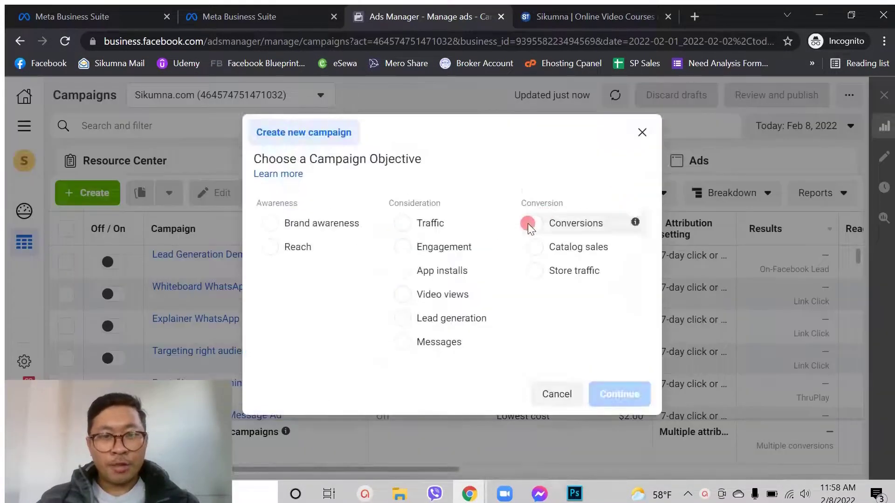
left_click(426, 324)
scroll(531, 326, "down", 2)
scroll(464, 331, "down", 3)
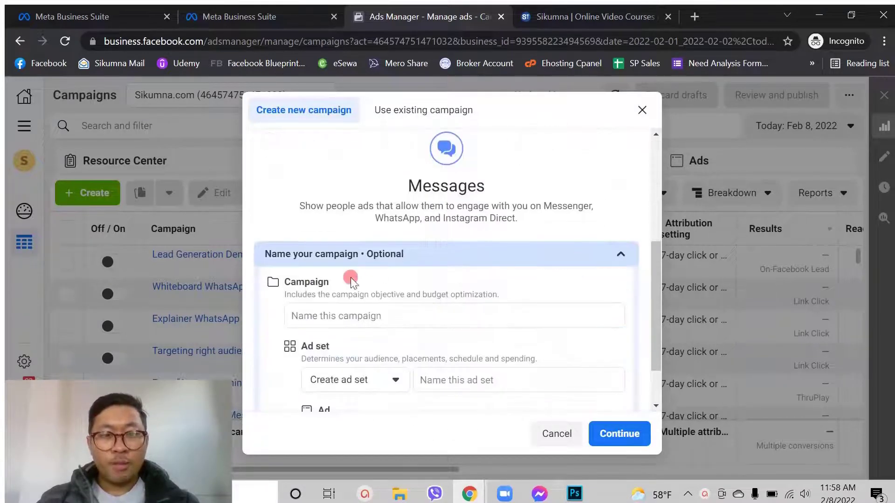
scroll(341, 310, "down", 2)
left_click(620, 433)
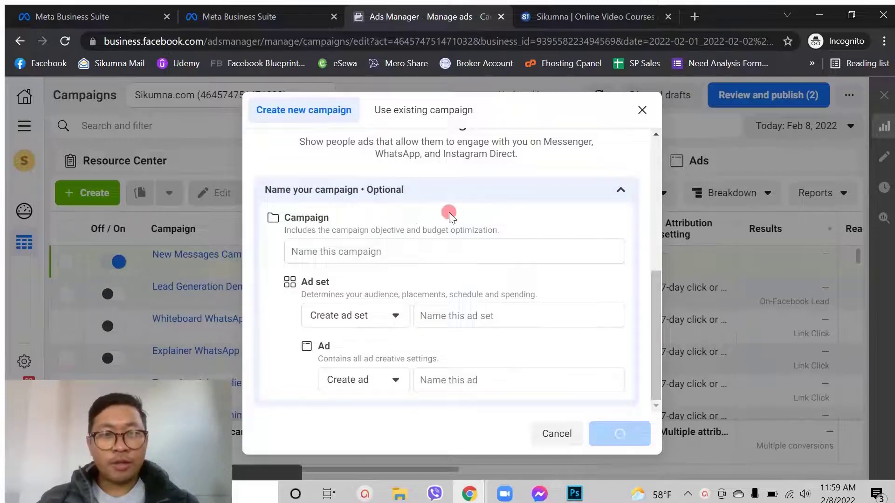
- Turn on Campaign Budget Optimization for the Messages campaign and set its daily budget to $5
scroll(379, 208, "down", 5)
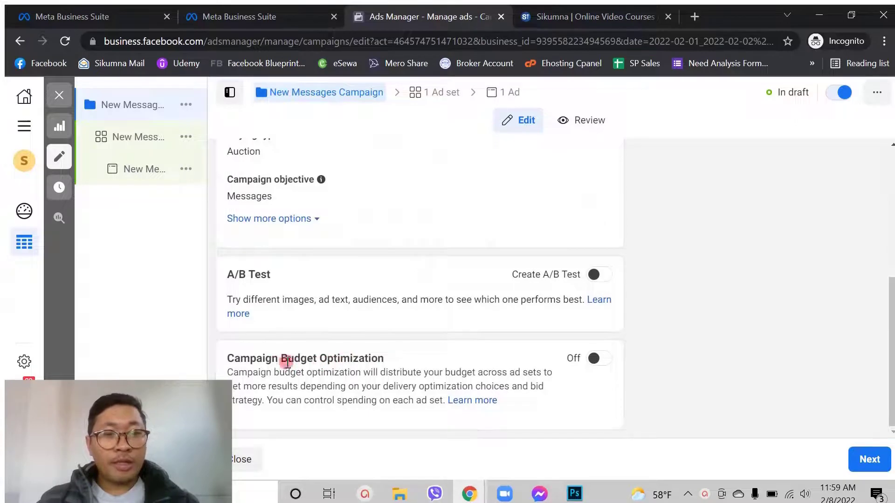
left_click(598, 359)
scroll(426, 332, "down", 3)
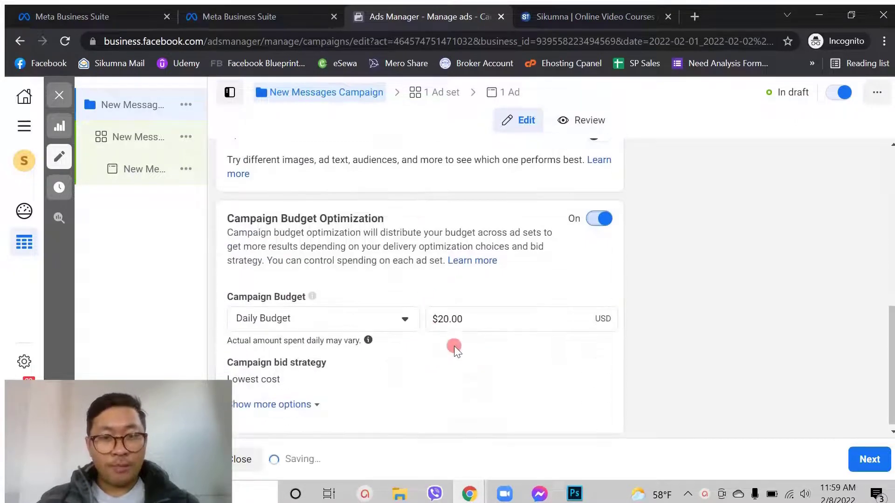
left_click_drag(463, 319, 439, 321)
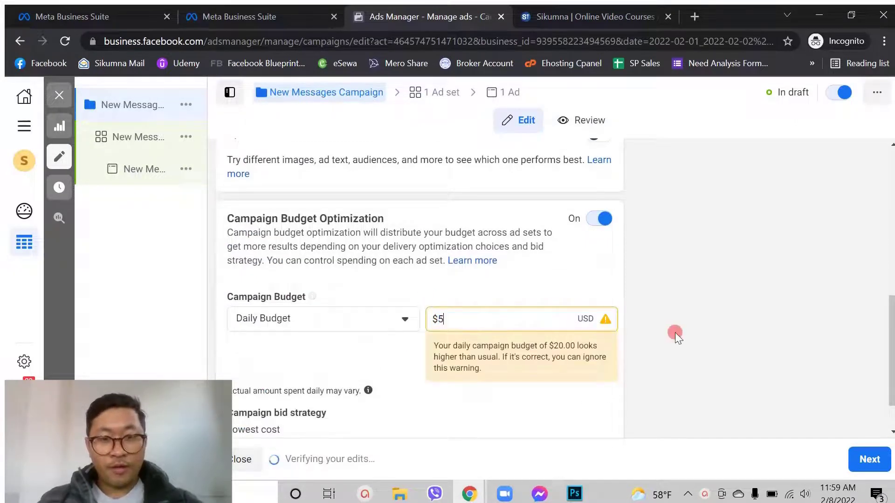
type("5")
left_click(675, 331)
- In the campaign's ad set, make WhatsApp the only selected messaging app, leaving Messenger and Instagram Direct unselected
left_click(436, 93)
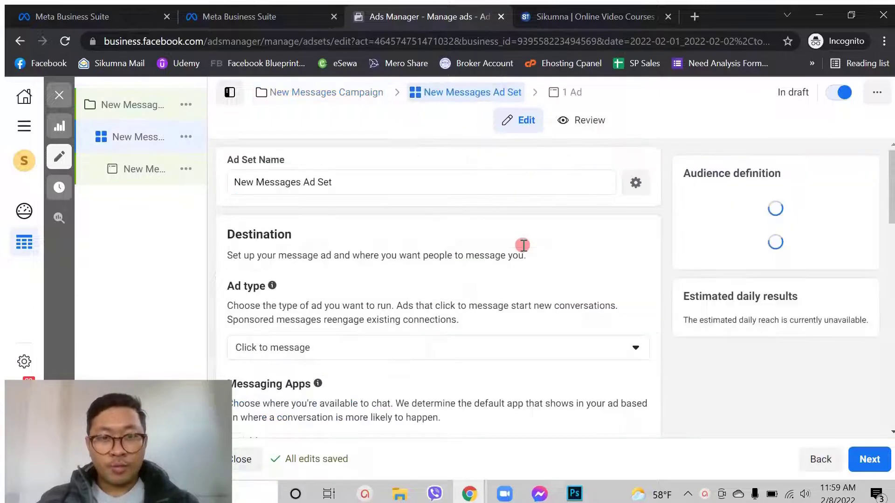
scroll(459, 331, "down", 3)
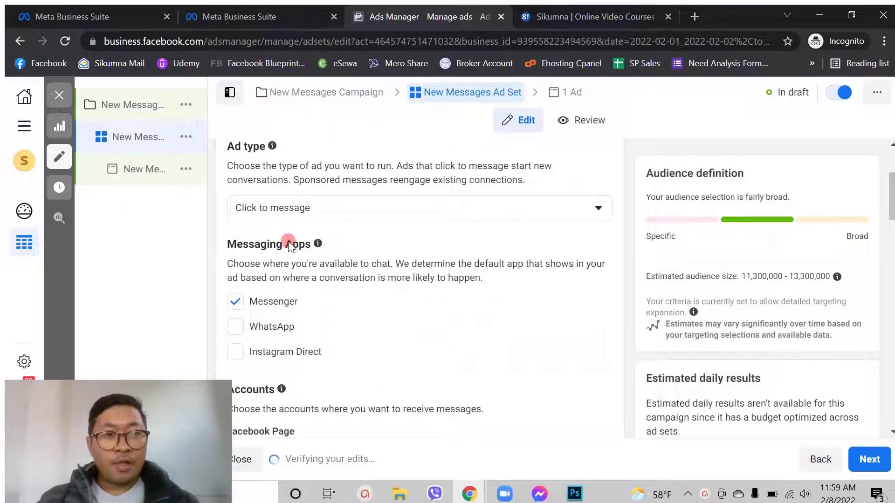
left_click_drag(230, 242, 310, 243)
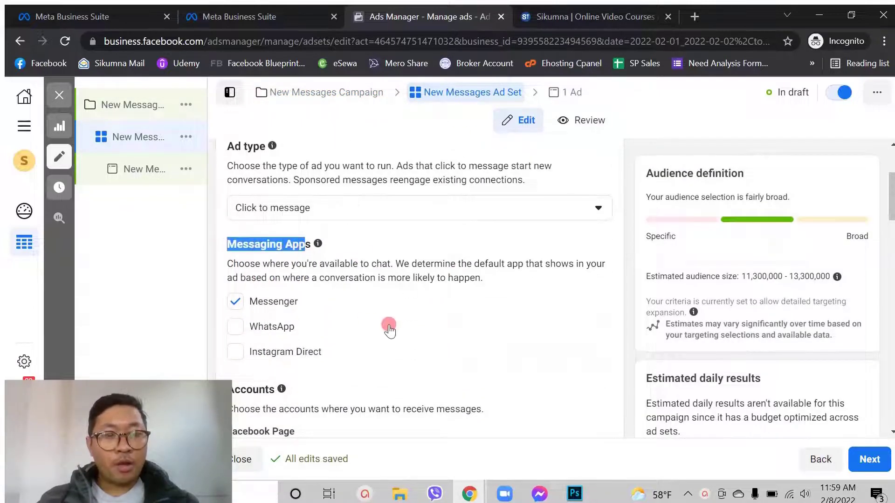
left_click(391, 327)
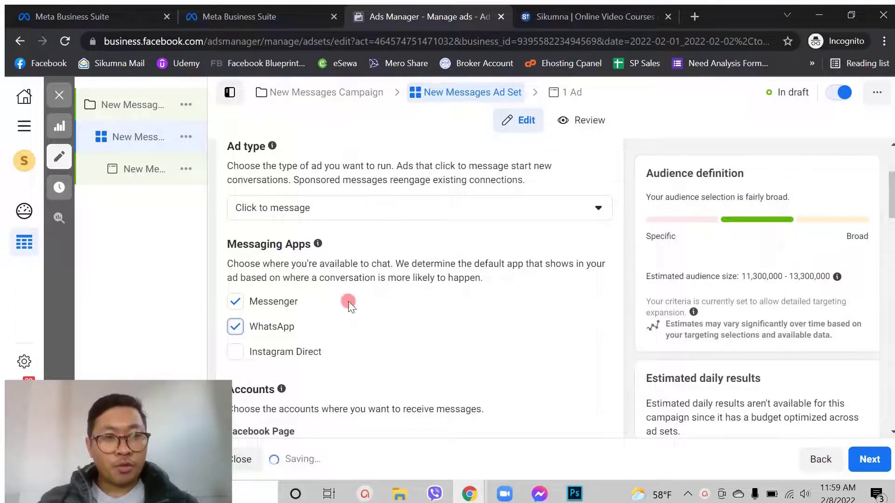
left_click(253, 324)
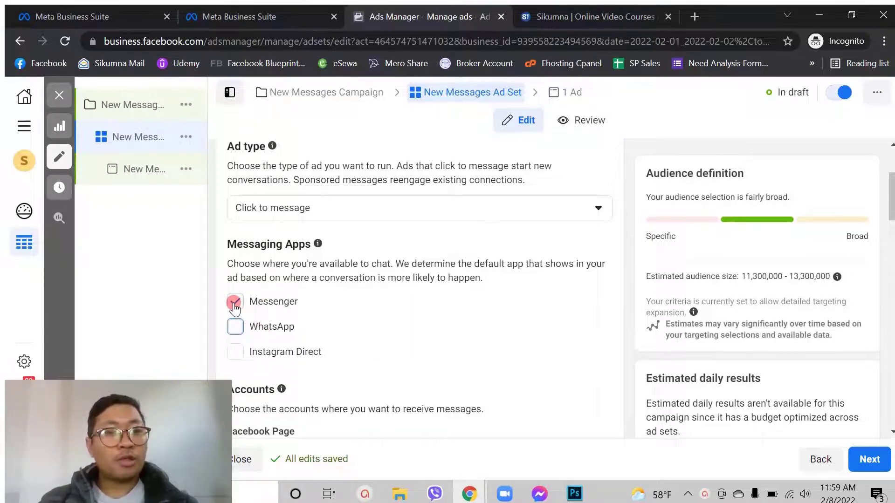
left_click(236, 328)
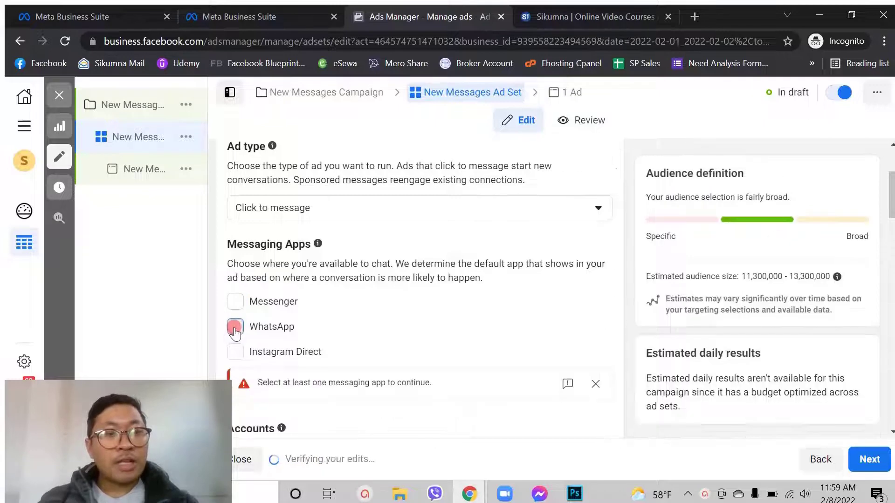
left_click(235, 328)
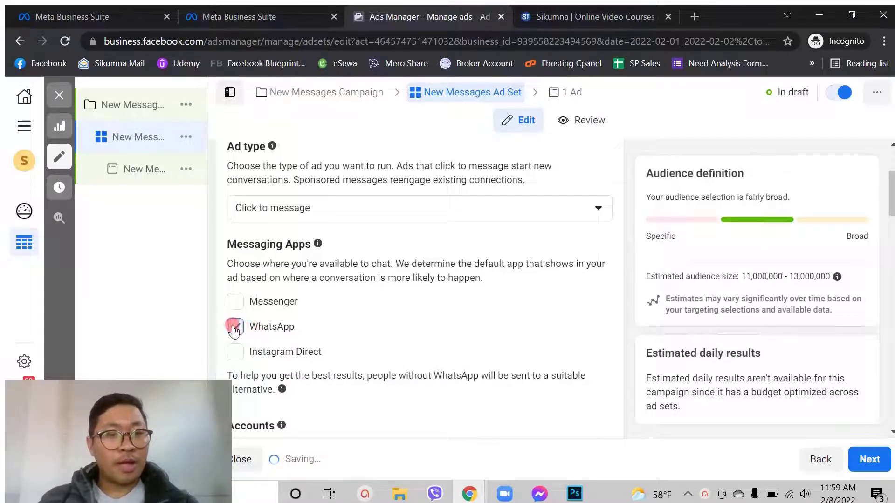
- Choose Sikumna Production as the Facebook Page that receives the ad set's messages
scroll(401, 333, "down", 5)
scroll(403, 334, "down", 2)
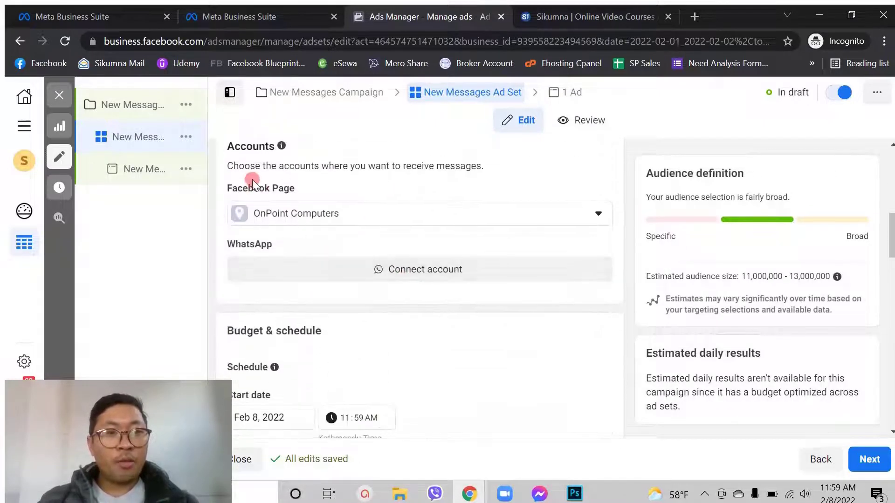
left_click(314, 215)
left_click(312, 241)
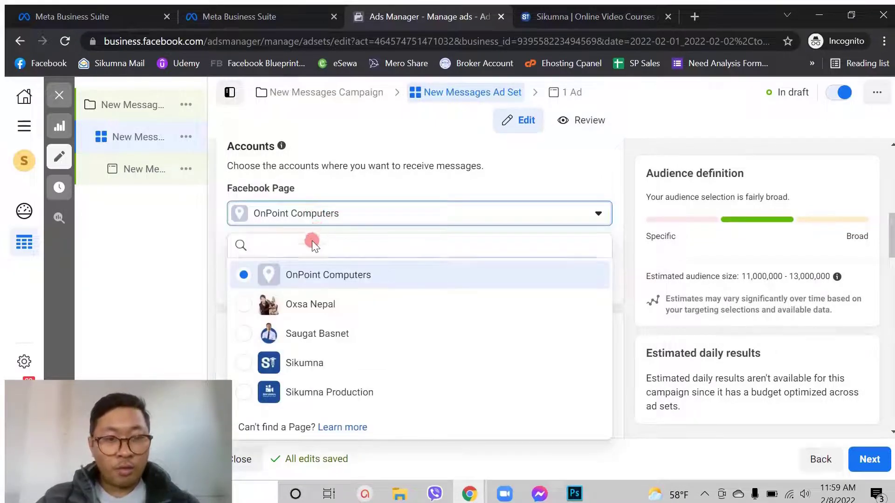
type("sikumna")
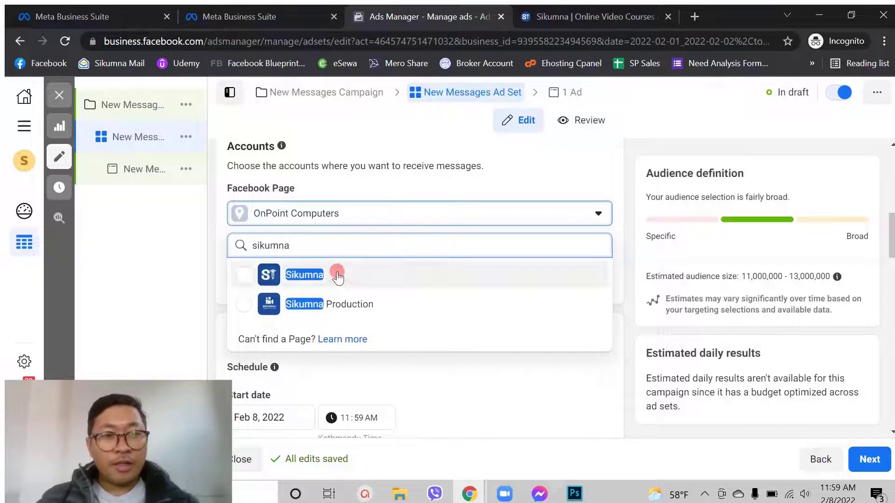
left_click(343, 304)
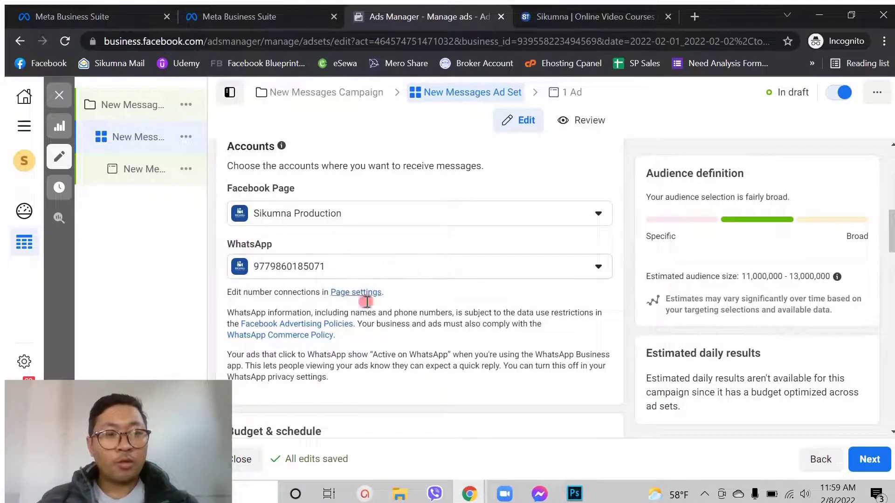
- Add an end date of February 13, 2022 to the ad set's schedule
scroll(377, 274, "down", 6)
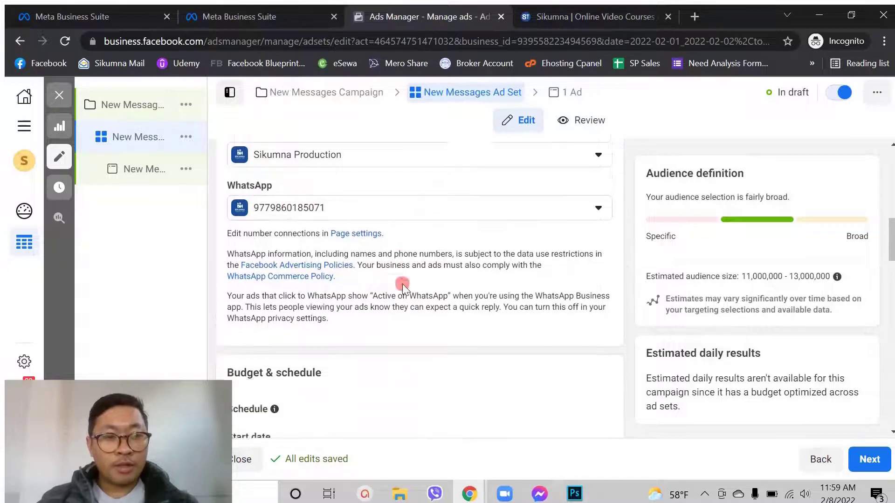
left_click(233, 303)
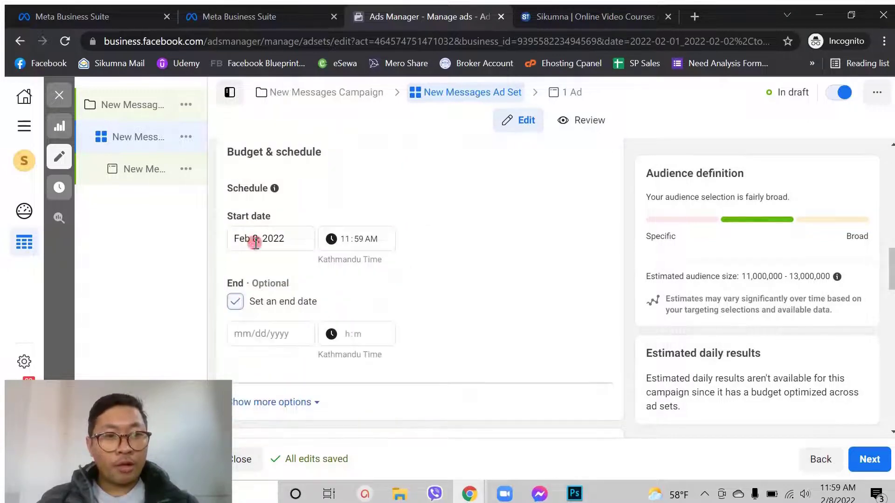
left_click(263, 331)
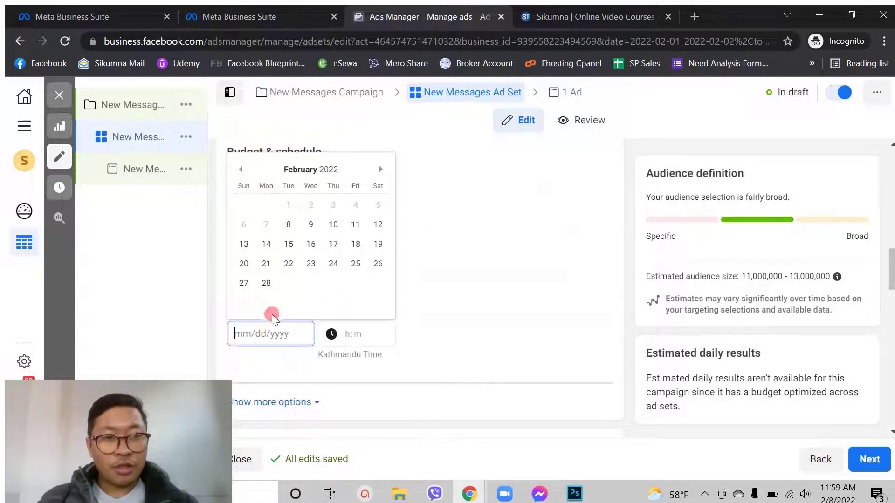
left_click(242, 243)
- Review the ad set's audience, placements and optimization settings, and continue to the ad
scroll(472, 314, "down", 6)
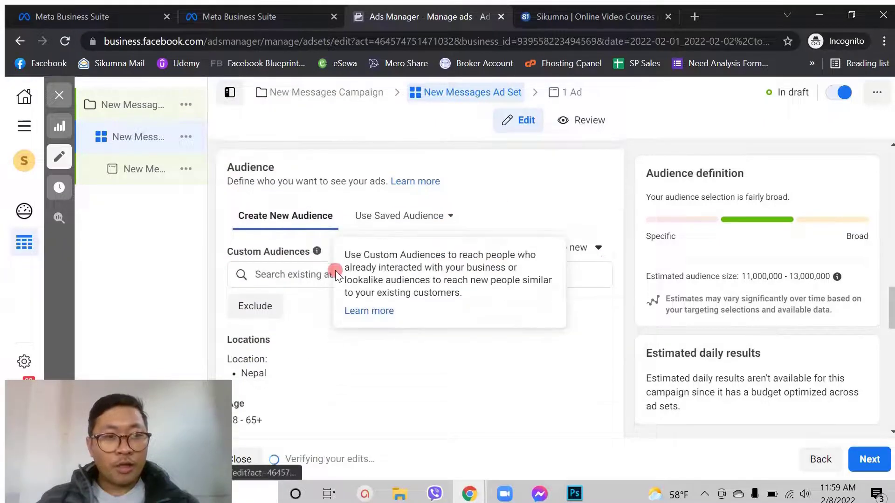
scroll(300, 353, "down", 10)
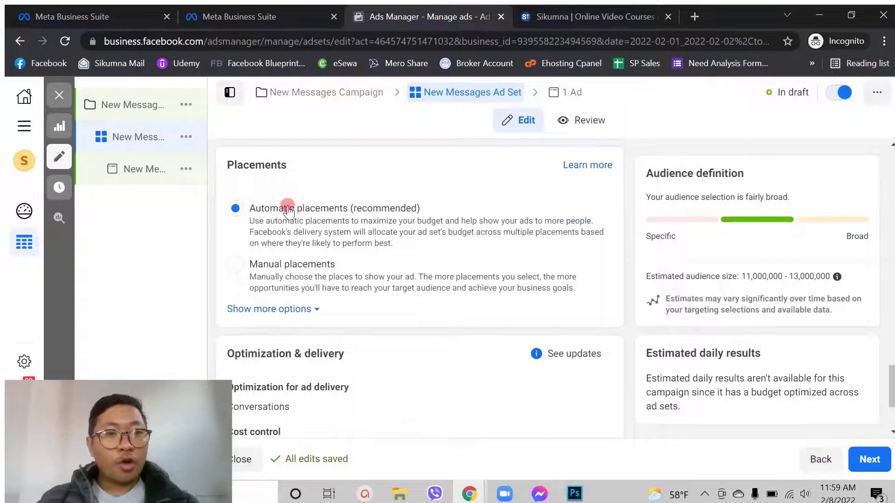
scroll(346, 264, "down", 3)
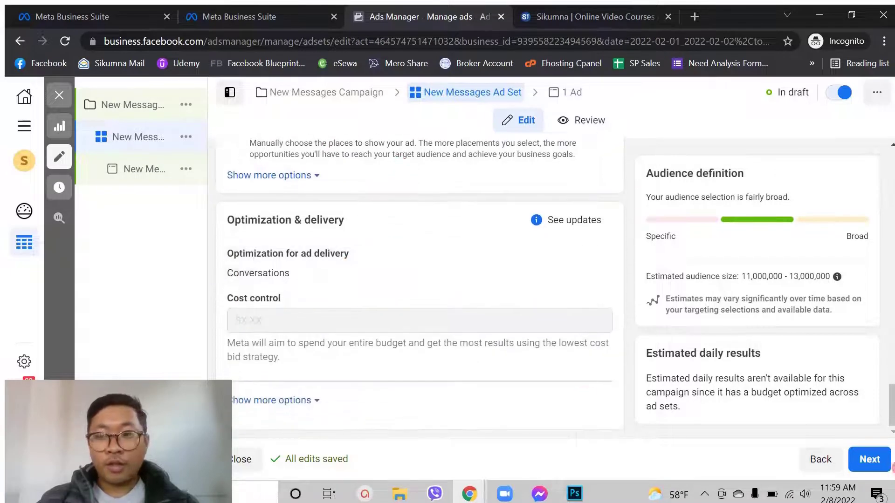
left_click(870, 459)
- Examine the ad setup choices and the ad creative fields, from media and primary text down to the call to action
scroll(392, 231, "down", 5)
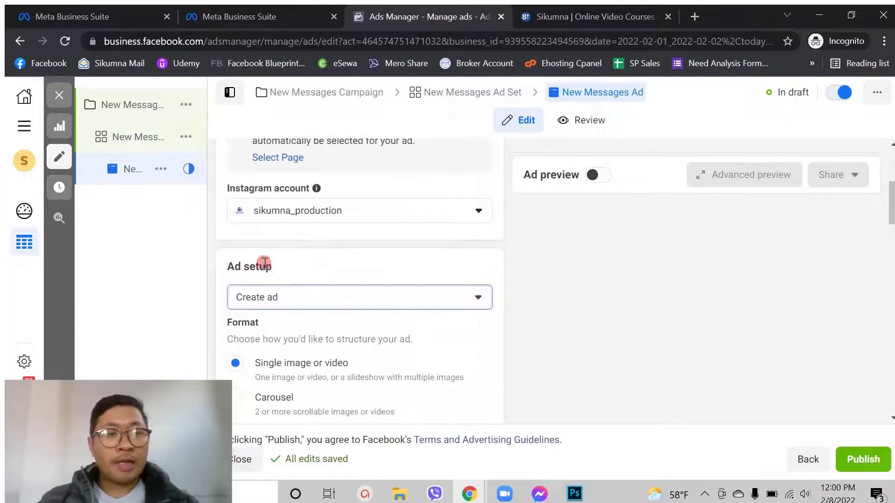
left_click_drag(269, 268, 228, 267)
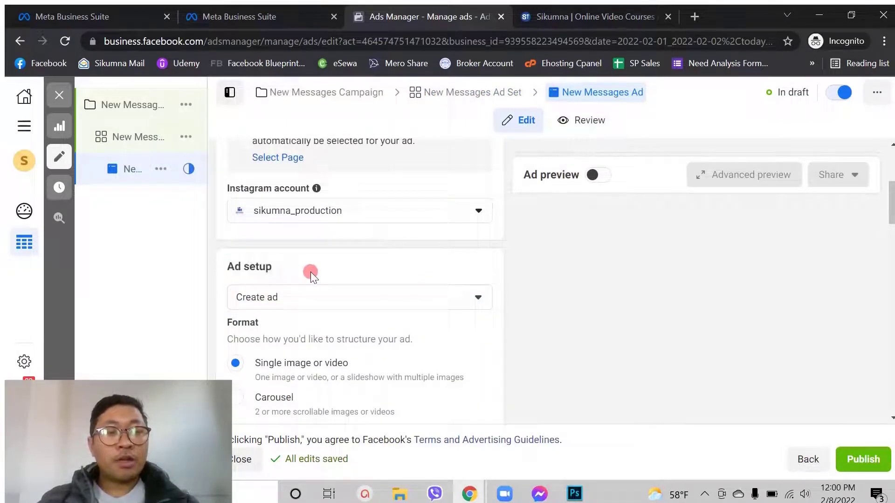
scroll(311, 272, "down", 2)
left_click(301, 237)
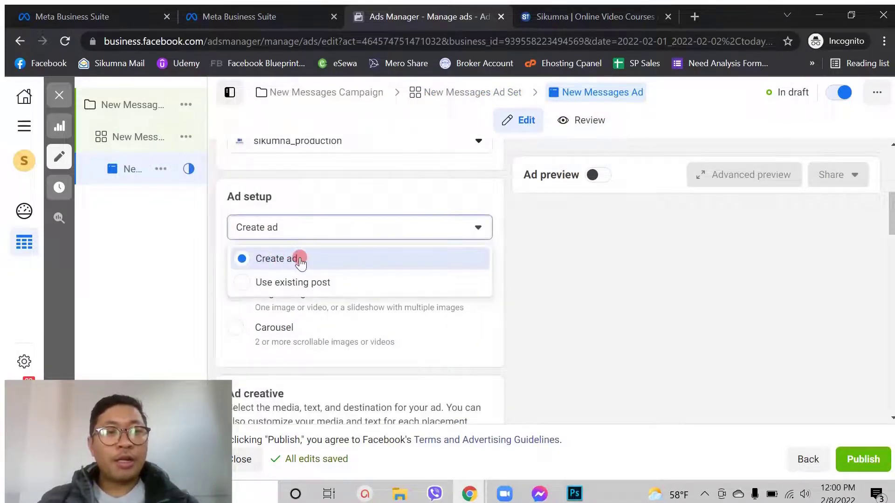
left_click(354, 201)
left_click(314, 225)
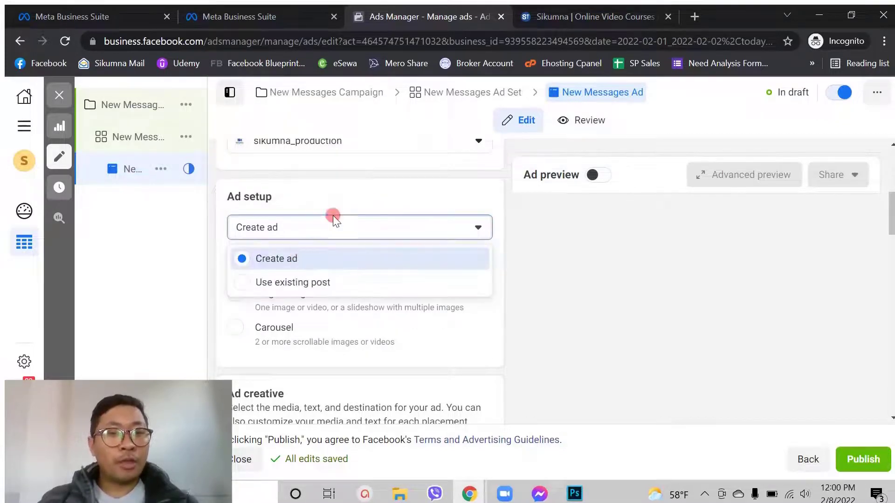
left_click(349, 186)
scroll(349, 306, "down", 6)
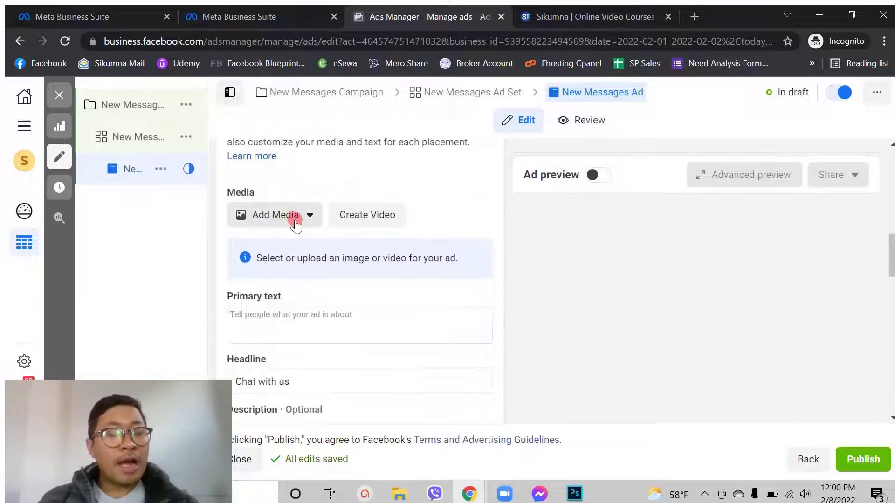
scroll(295, 225, "down", 1)
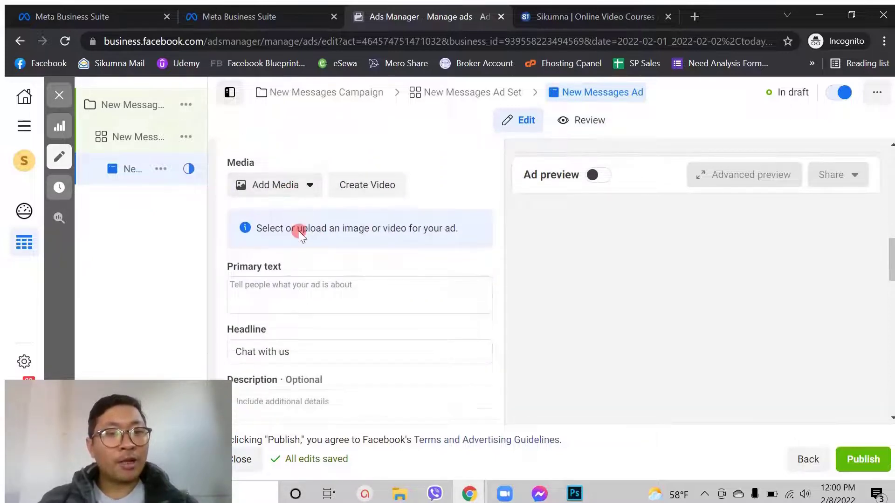
scroll(308, 303, "down", 3)
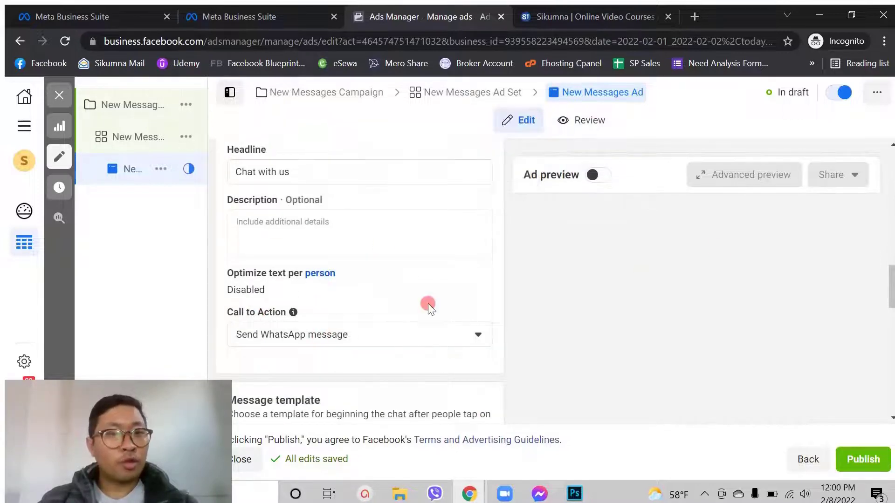
- Compare the ad setup choices again and change the setup from Create ad to Use existing post
scroll(412, 287, "up", 7)
scroll(412, 287, "up", 3)
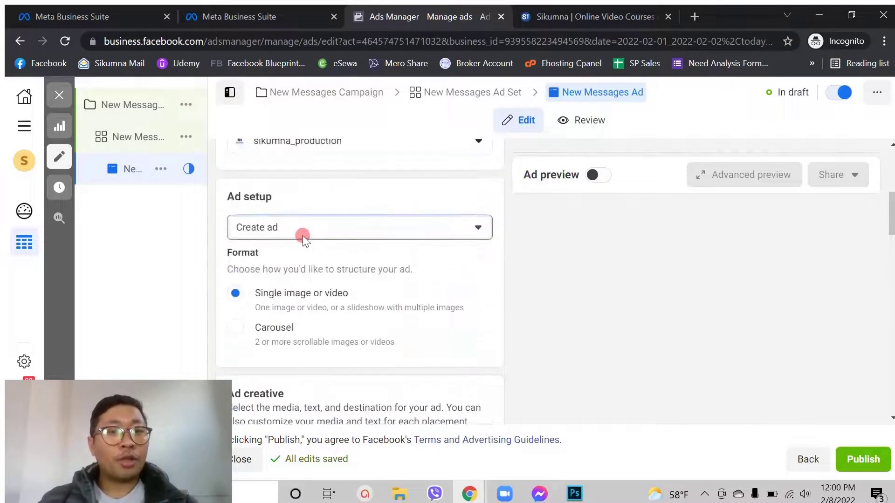
left_click(300, 228)
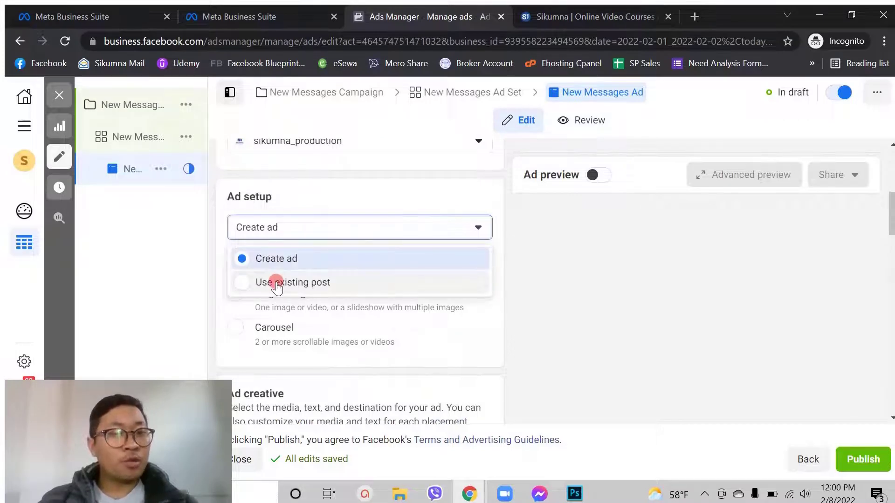
left_click(277, 226)
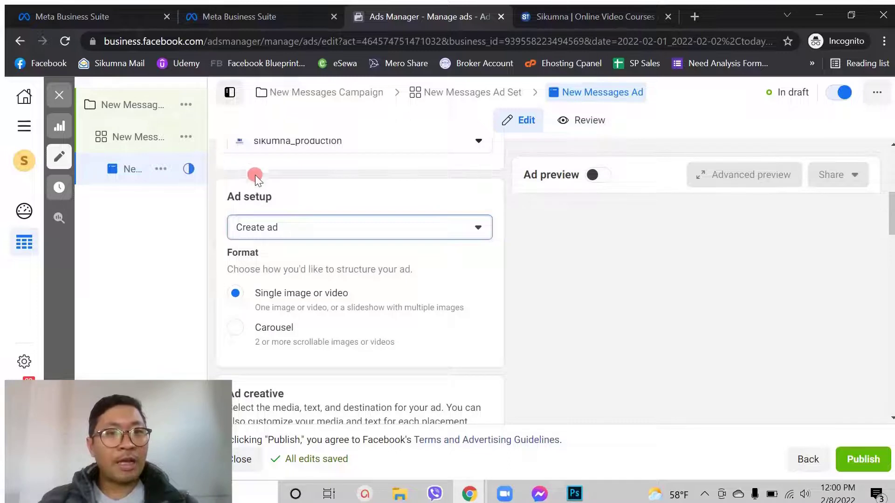
scroll(321, 317, "down", 3)
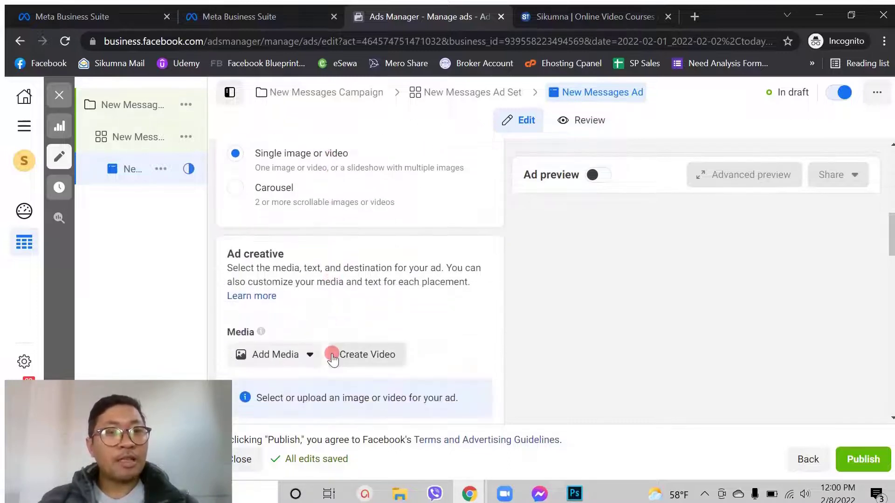
scroll(331, 356, "up", 2)
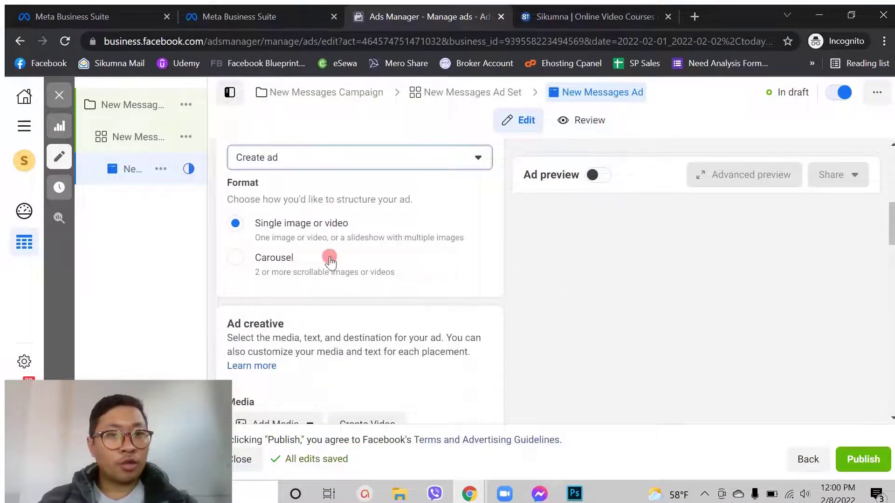
left_click(308, 158)
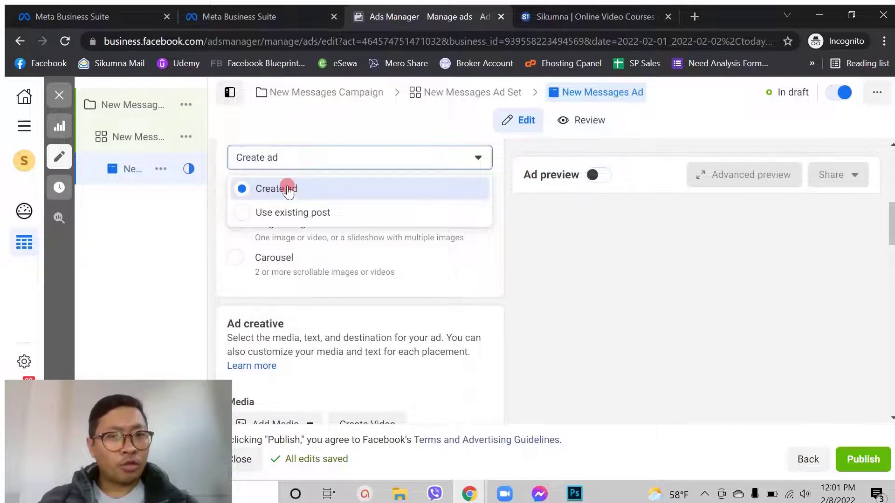
left_click(281, 214)
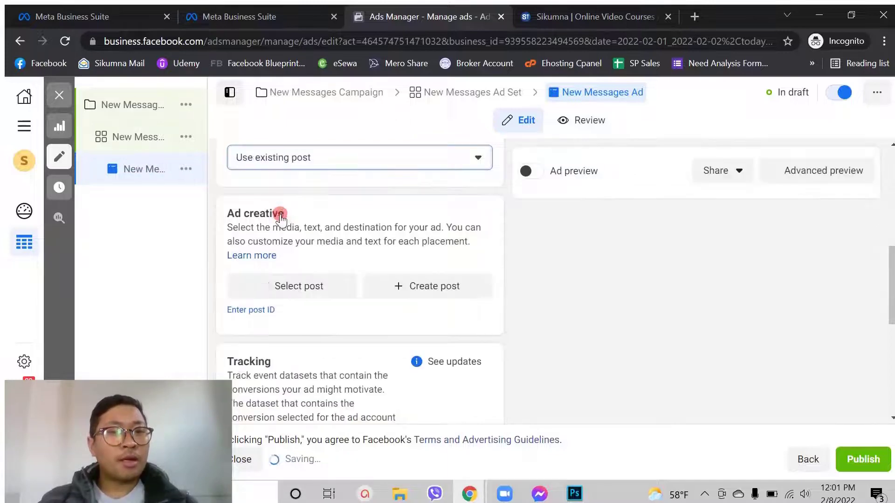
scroll(280, 214, "up", 3)
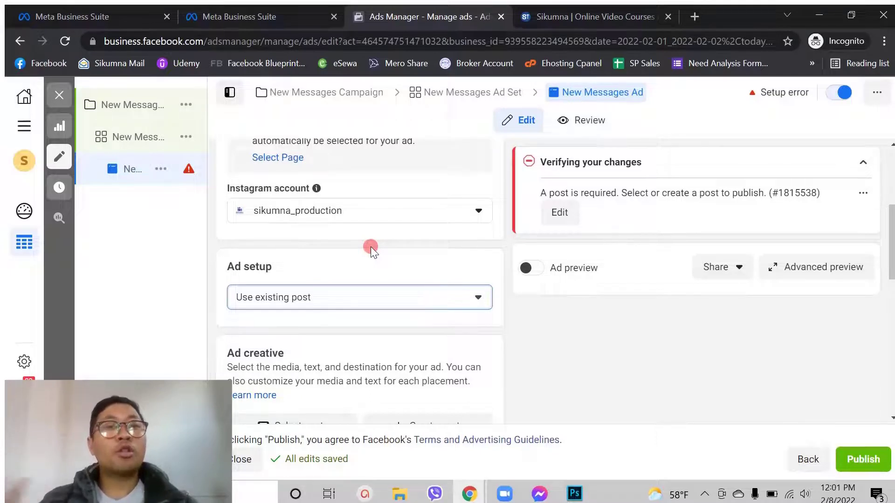
- Select the Facebook post "Client's Work: Riders Mountain Bike Station" as the ad creative and check its feed preview
scroll(234, 268, "down", 1)
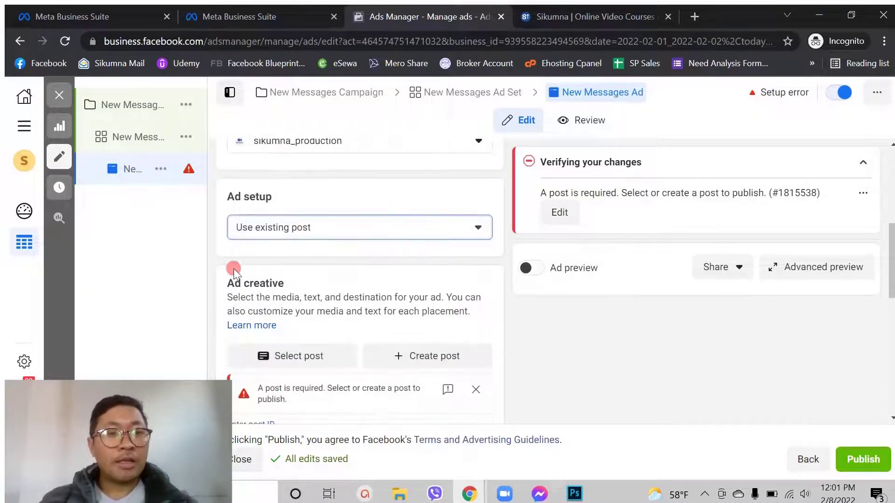
scroll(315, 232, "down", 1)
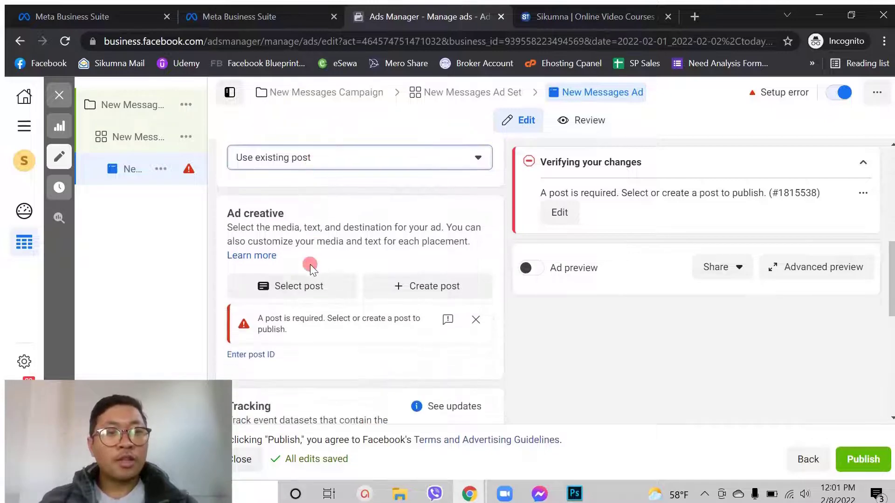
left_click(300, 286)
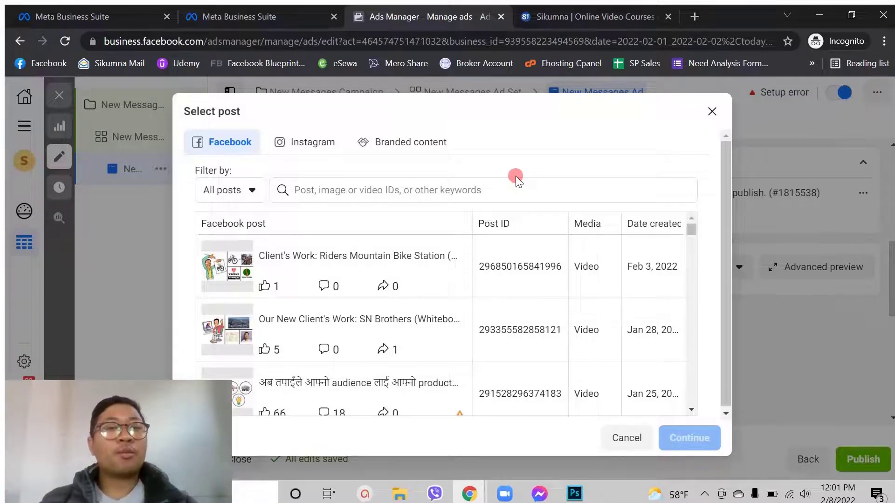
left_click(358, 260)
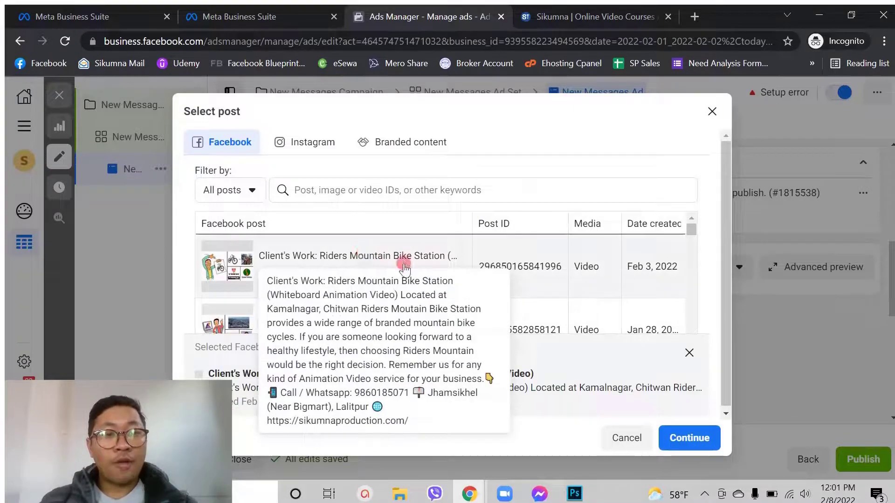
left_click(687, 436)
scroll(736, 264, "down", 1)
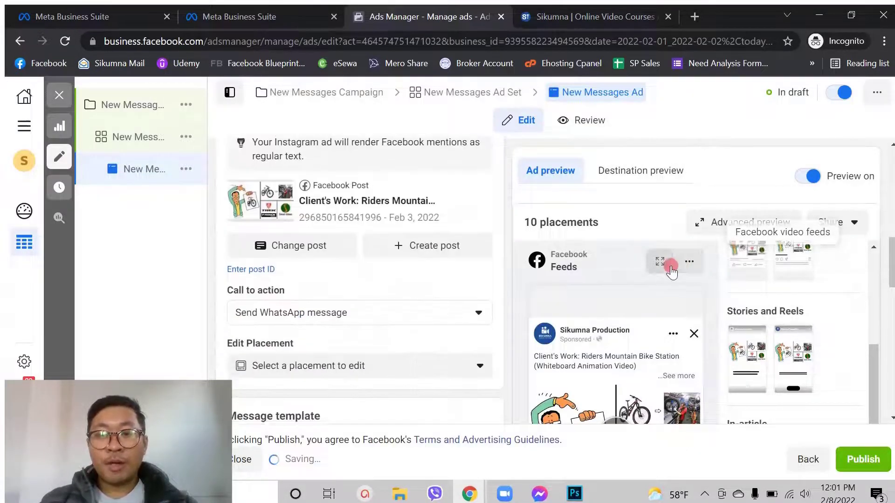
scroll(622, 273, "down", 4)
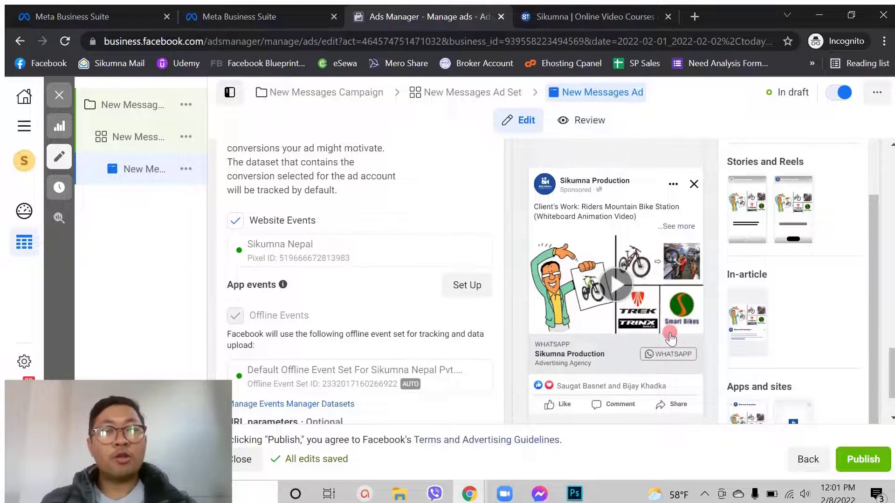
- Change the ad's post to the September 28, 2021 Facebook post "Client's Work: Himalayan Trader Academy"
scroll(371, 270, "up", 5)
scroll(371, 270, "up", 10)
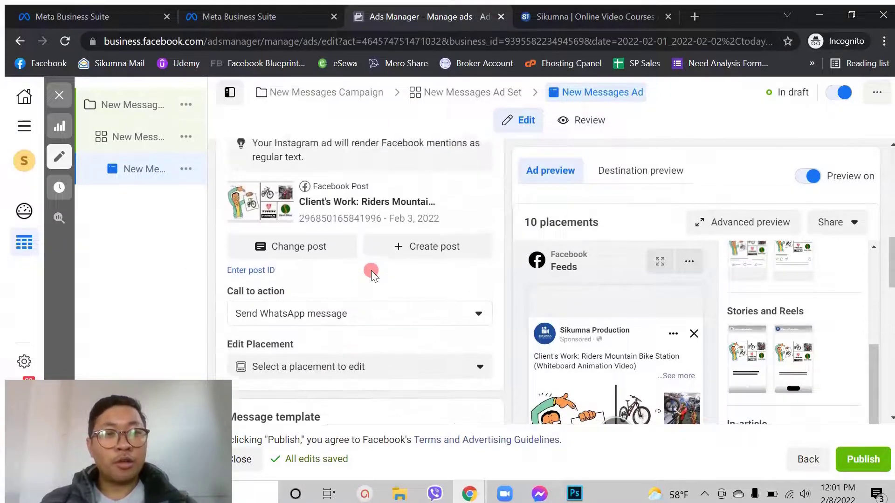
scroll(303, 294, "down", 5)
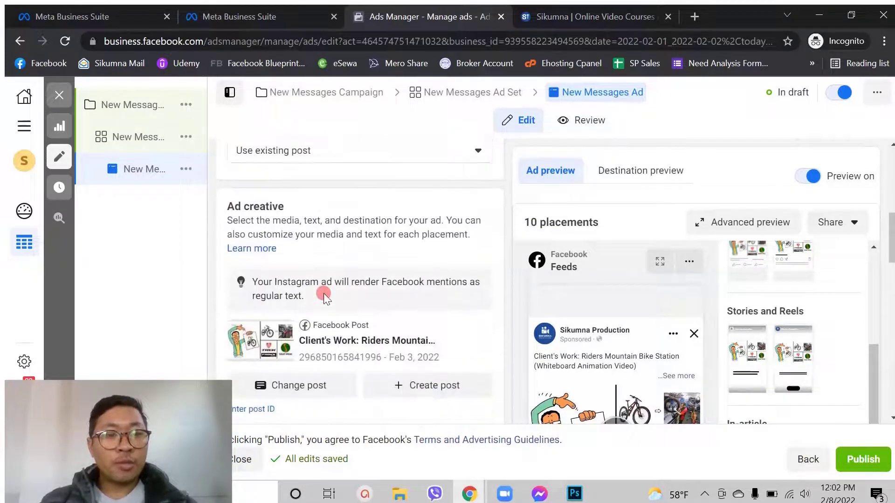
left_click(278, 316)
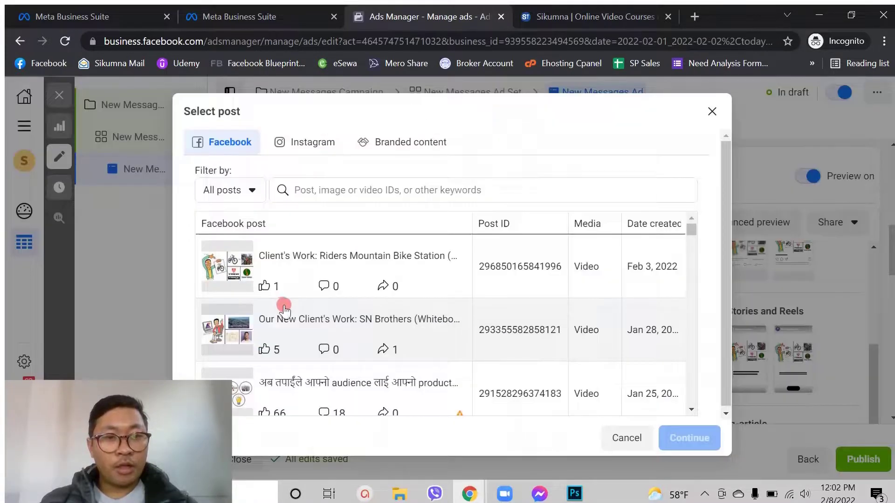
scroll(443, 291, "down", 5)
scroll(426, 279, "down", 10)
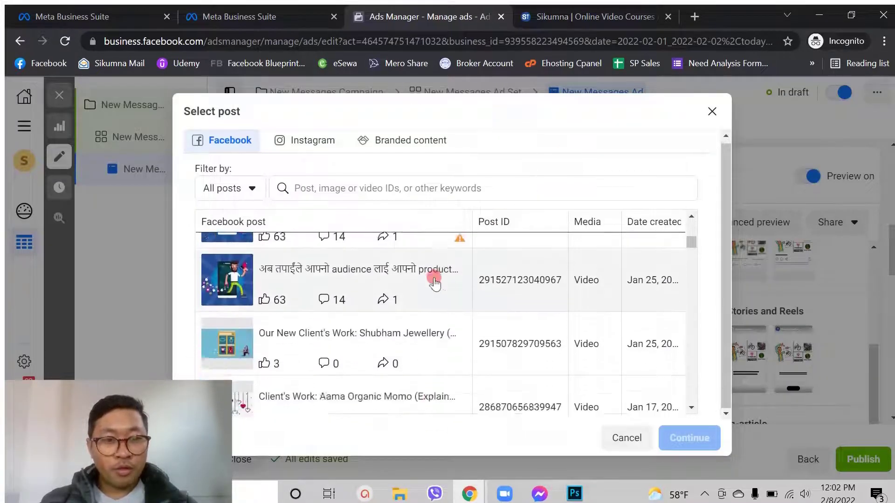
scroll(425, 280, "down", 8)
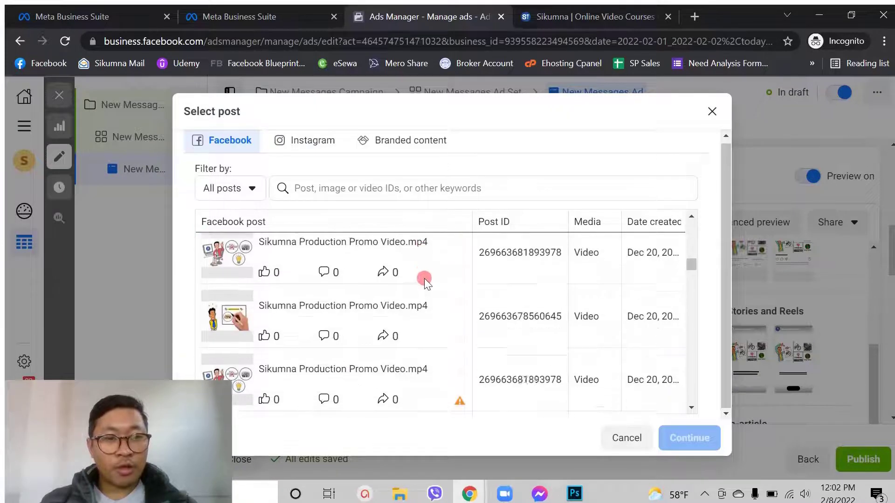
scroll(424, 279, "down", 10)
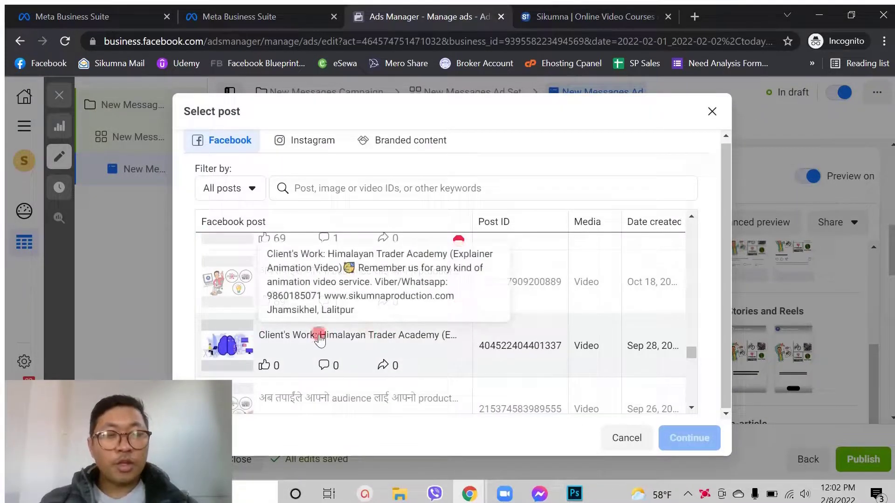
left_click(344, 336)
left_click(680, 437)
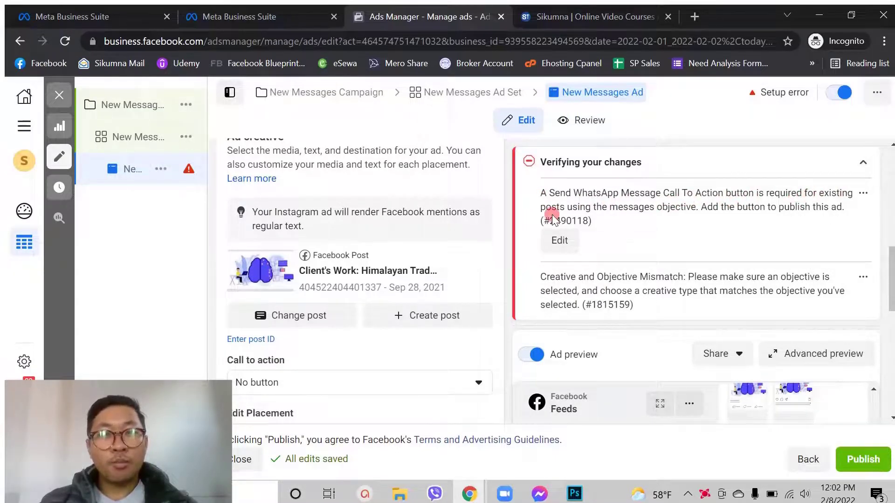
- Set the ad's call to action to Send WhatsApp message and update the original post with that button
scroll(650, 303, "down", 5)
scroll(647, 306, "down", 3)
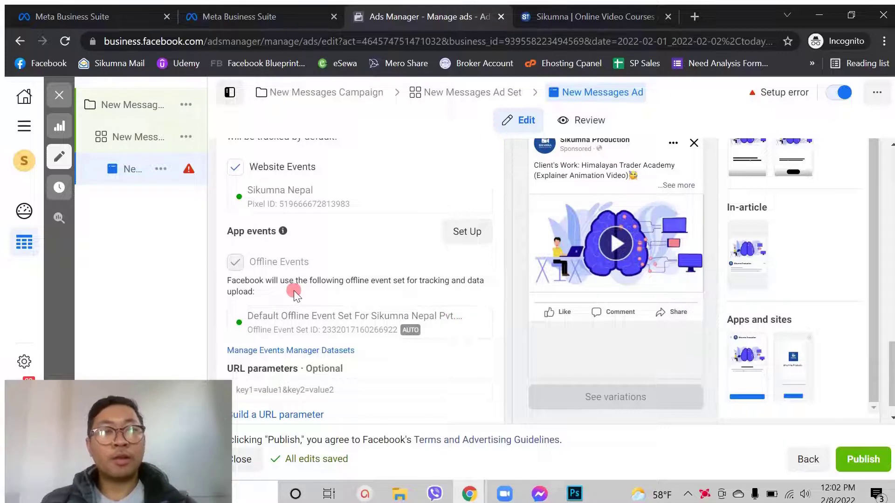
scroll(340, 291, "up", 10)
scroll(342, 288, "up", 3)
scroll(339, 286, "down", 6)
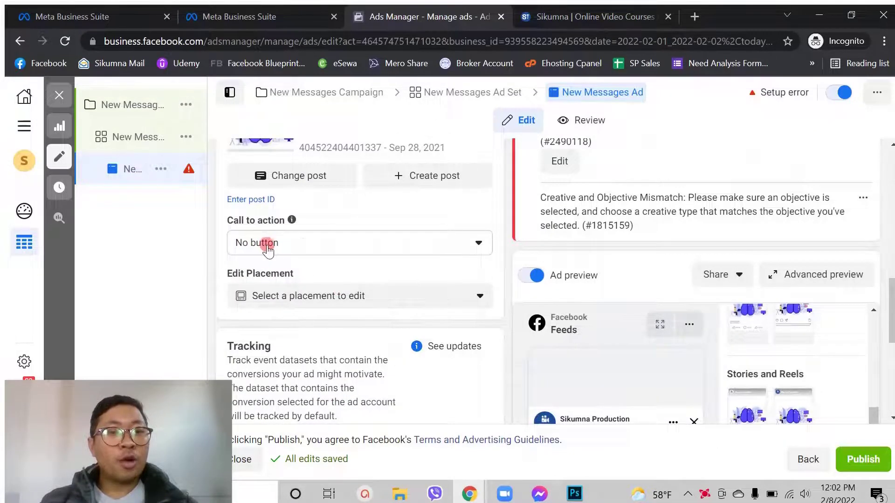
left_click(319, 248)
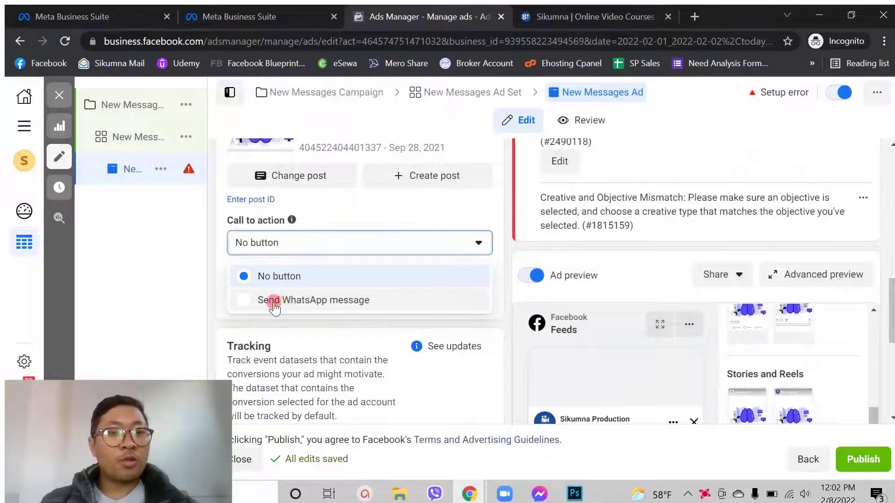
left_click(304, 300)
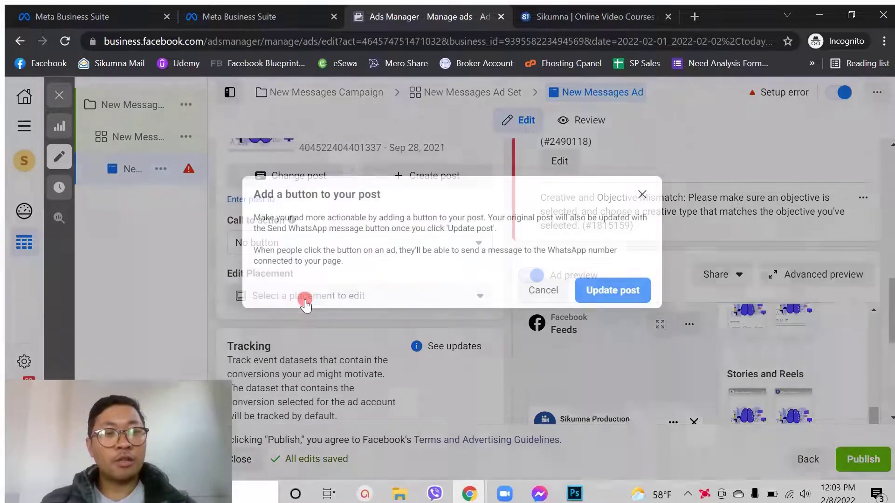
left_click(607, 290)
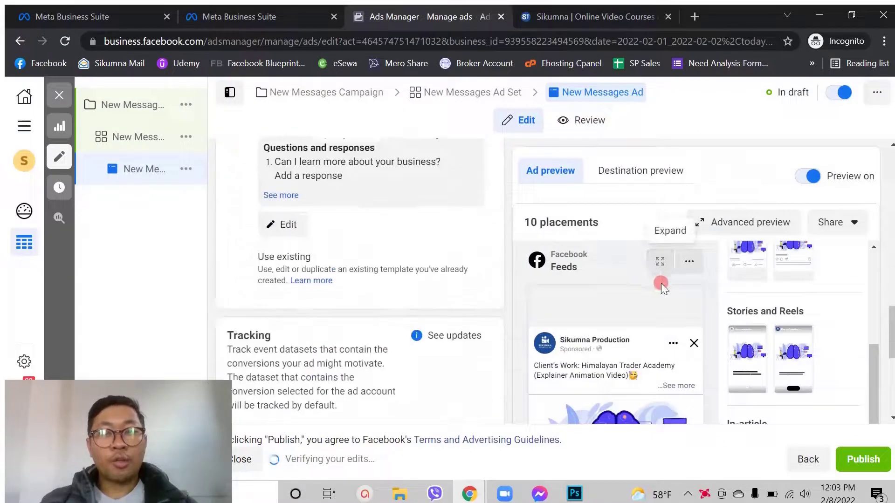
- Examine the WhatsApp button in the ad's feed preview, along with the call to action and message template settings
scroll(659, 281, "down", 5)
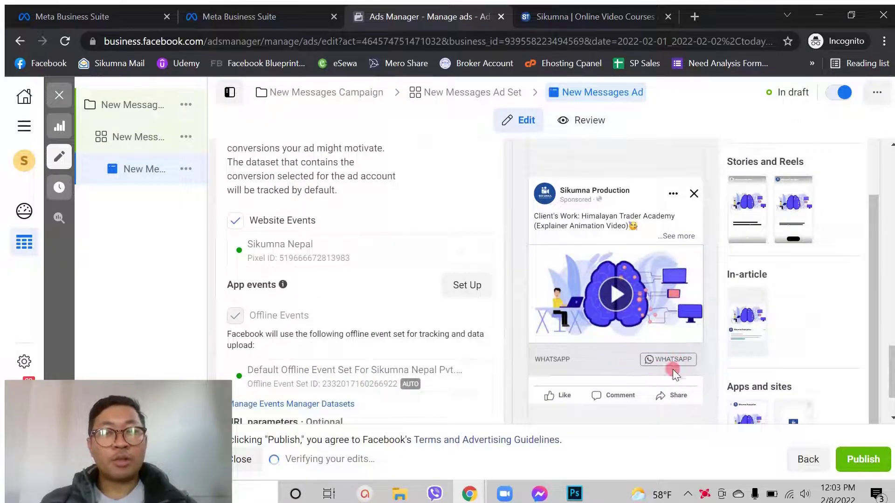
scroll(432, 317, "up", 8)
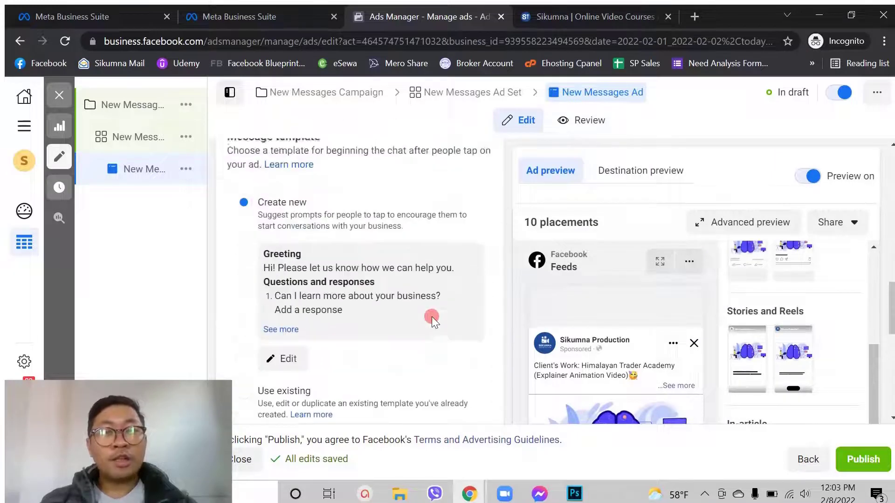
scroll(431, 317, "up", 5)
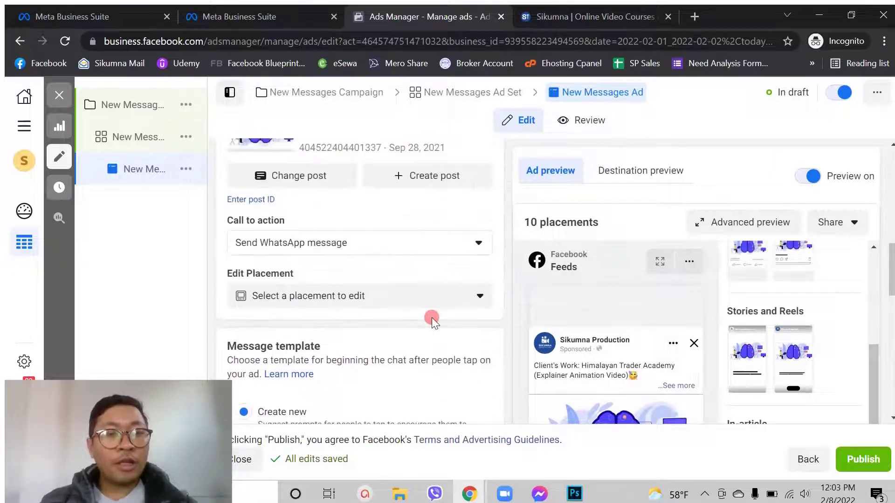
scroll(431, 318, "down", 3)
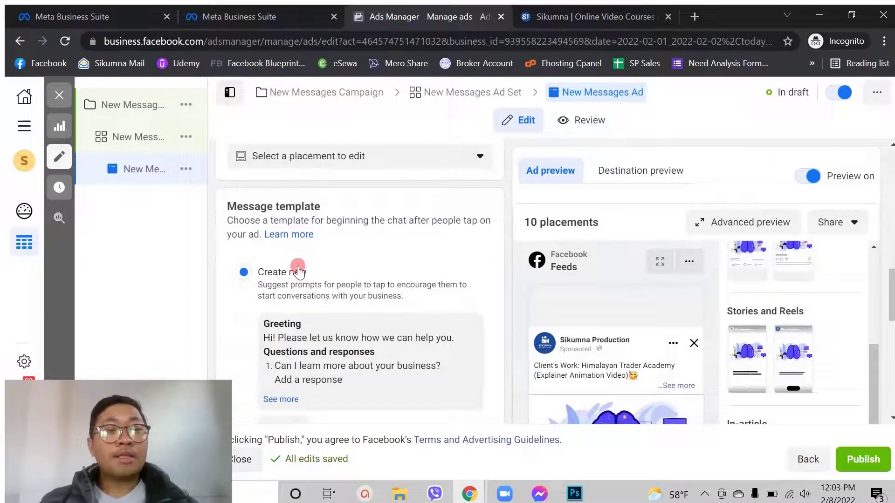
scroll(369, 274, "down", 5)
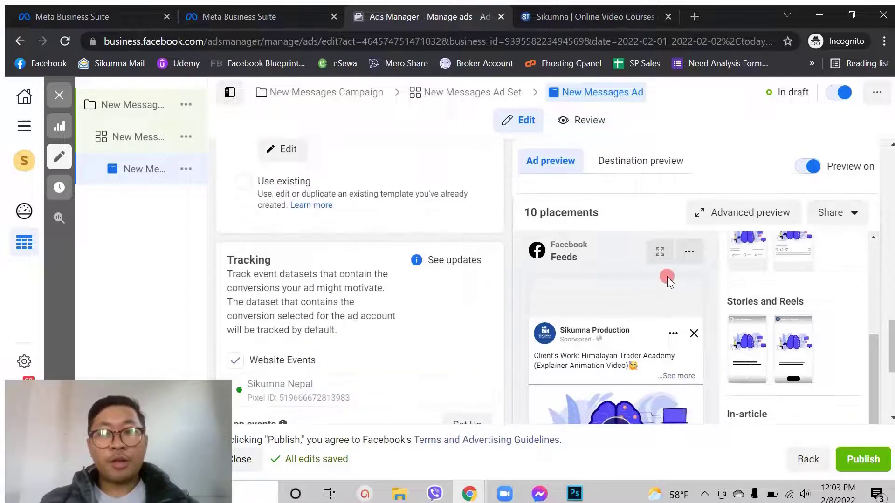
scroll(524, 264, "down", 2)
scroll(591, 235, "down", 2)
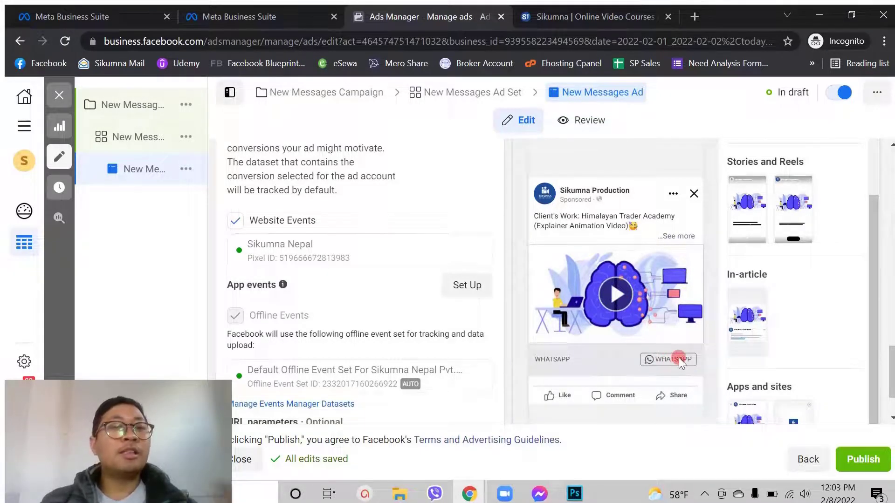
- Open the Create new message template for editing and examine its greeting, suggested questions and WhatsApp preview
scroll(348, 301, "up", 8)
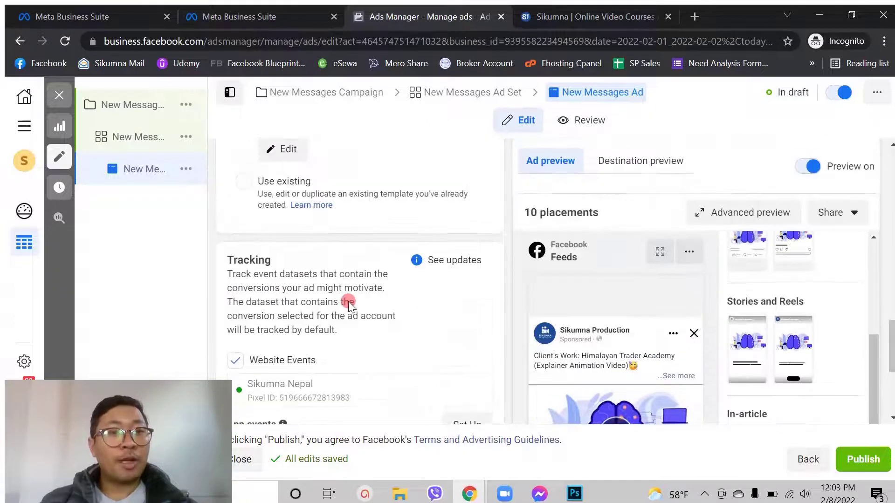
left_click(245, 202)
left_click(286, 358)
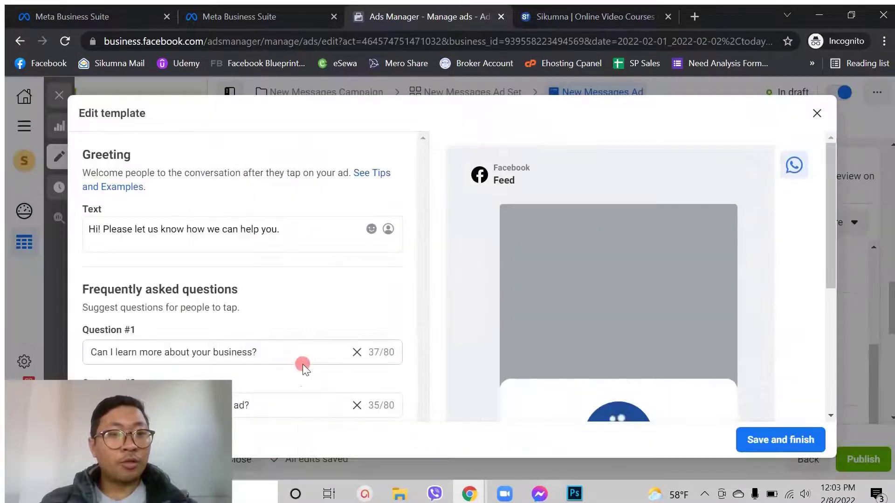
scroll(669, 290, "down", 5)
scroll(669, 291, "down", 1)
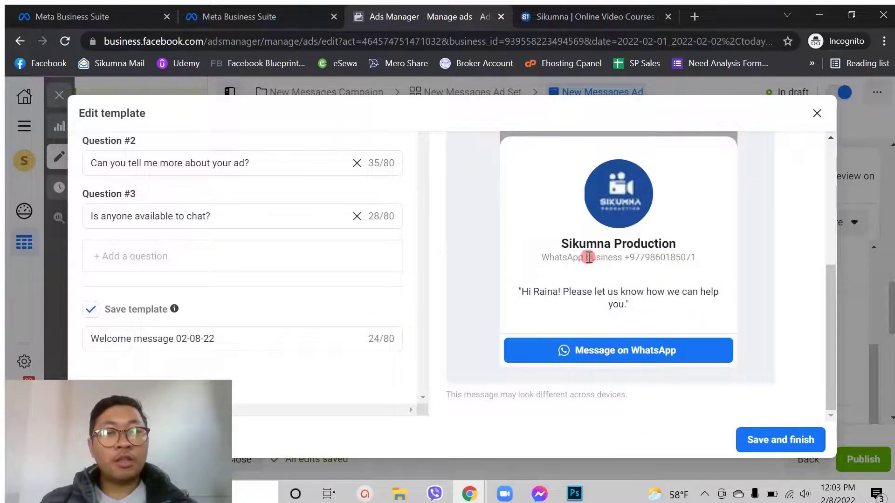
left_click_drag(519, 293, 732, 310)
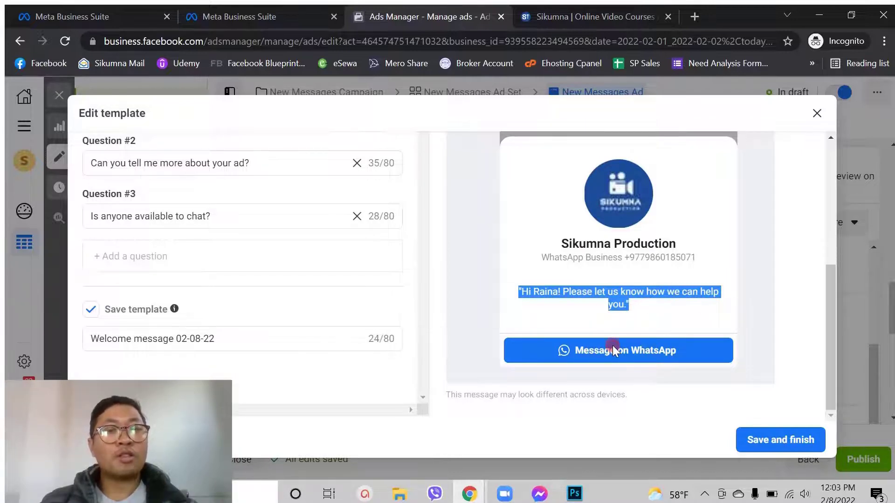
scroll(359, 336, "up", 2)
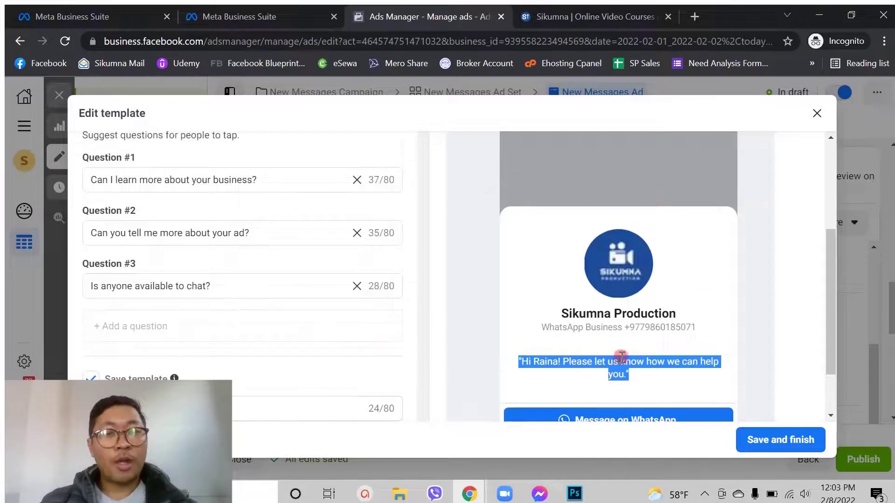
scroll(621, 356, "down", 2)
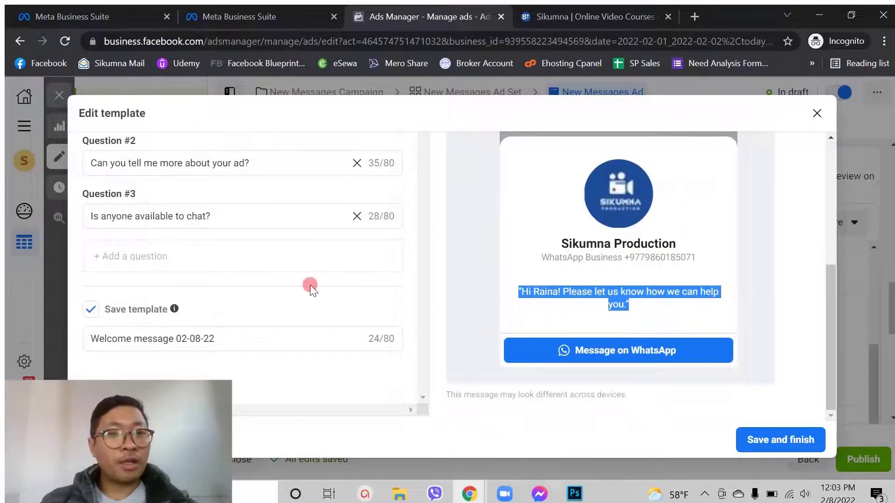
scroll(311, 286, "up", 5)
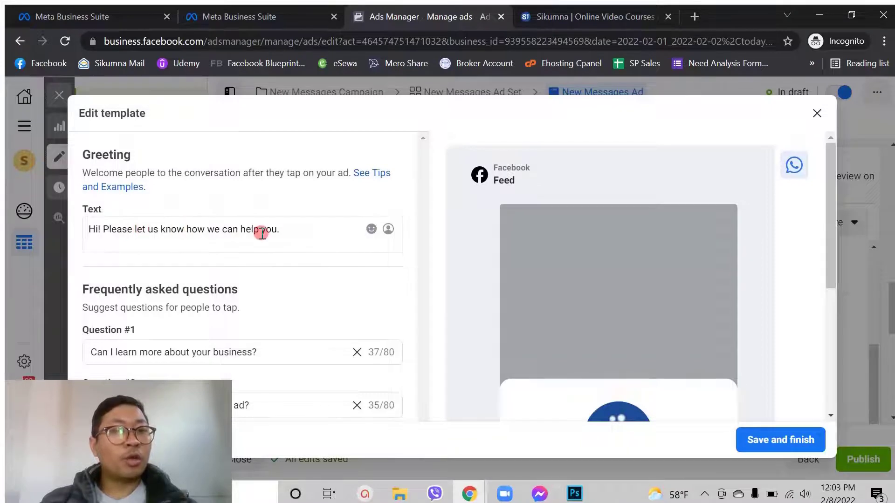
- Change the template's greeting to "Hi! Our offer will end tonight at 11pm. So please hurry up." and check its preview
left_click_drag(283, 229, 106, 230)
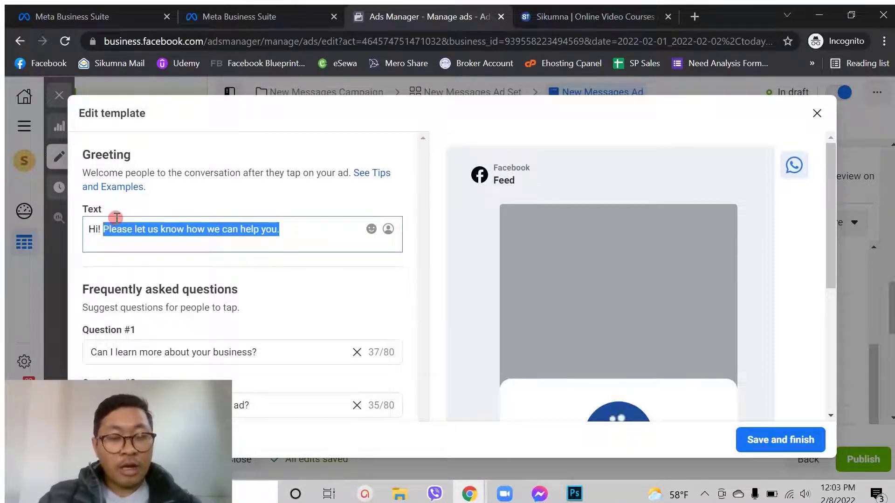
type("Our")
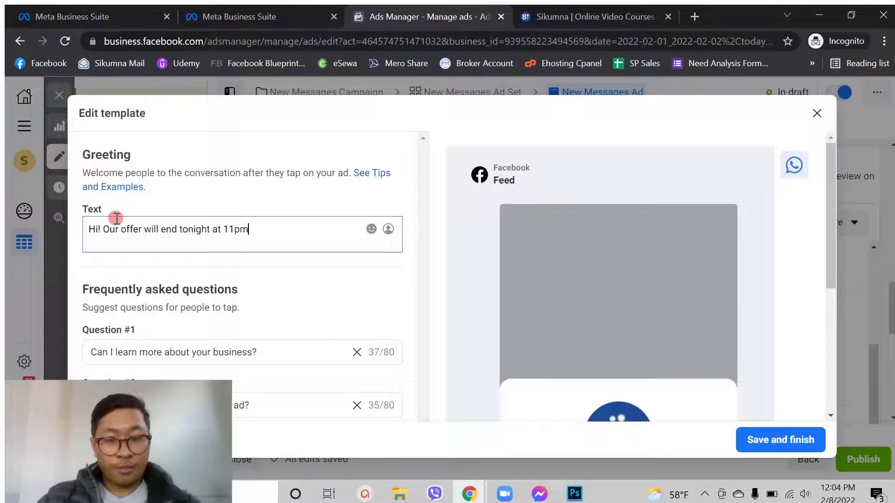
type(". So please hurry up.")
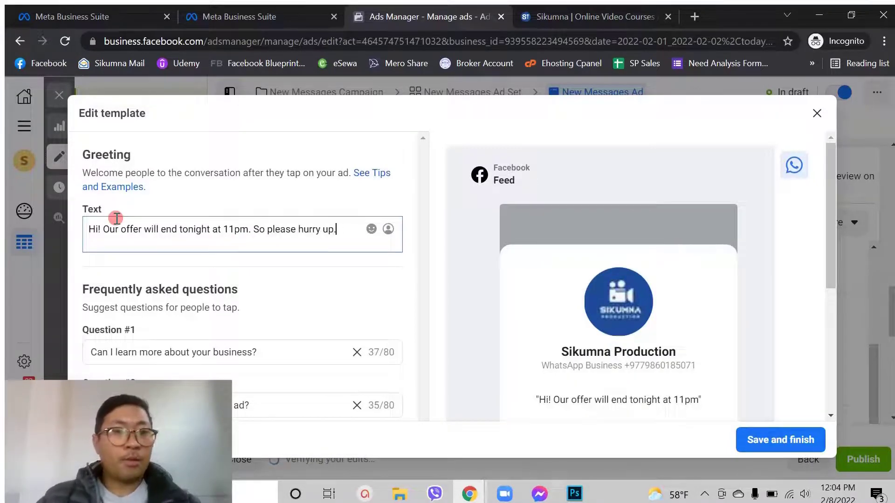
scroll(374, 184, "down", 3)
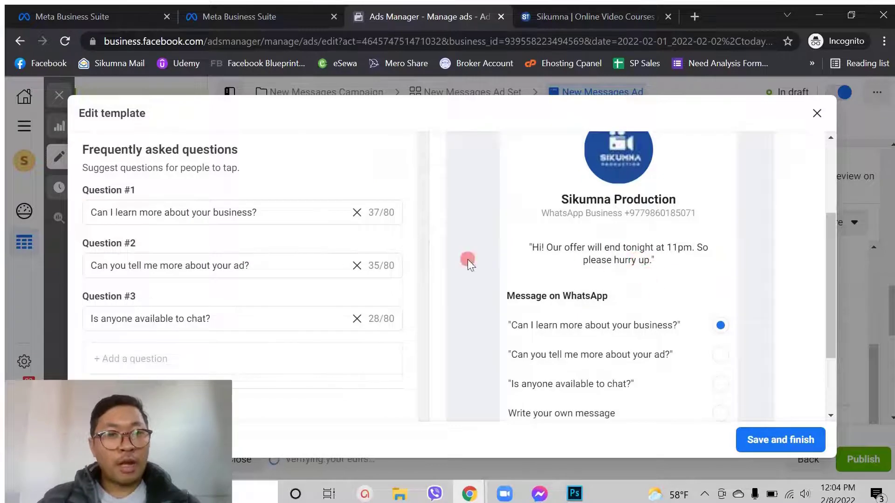
- Change the message template's first suggested question to "What is the price of your product?" and check it in the WhatsApp preview
scroll(303, 189, "up", 2)
scroll(310, 190, "down", 2)
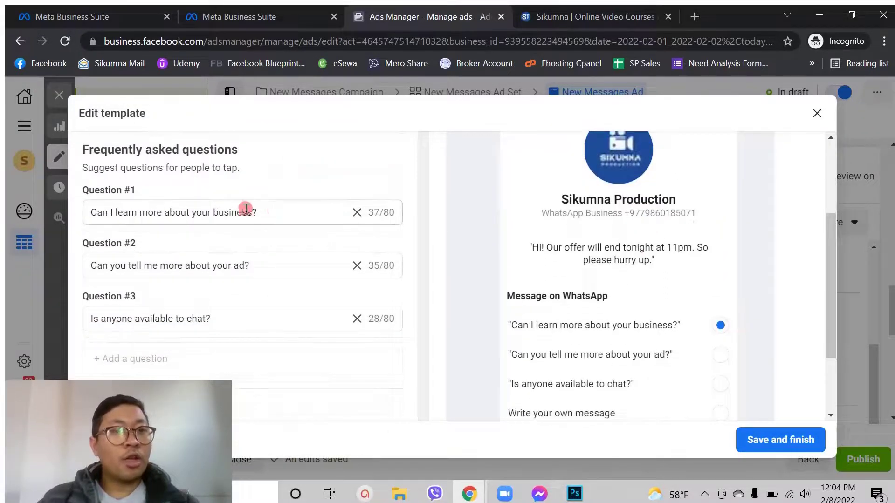
left_click_drag(265, 212, 86, 210)
left_click(292, 174)
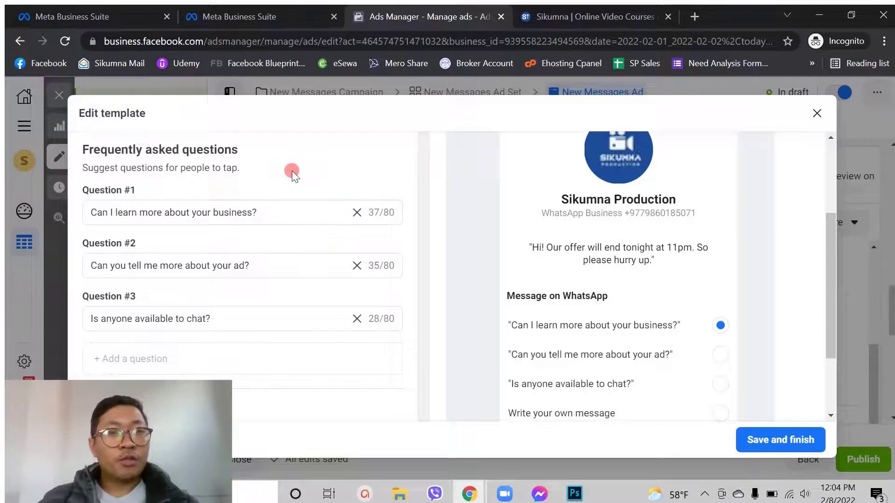
scroll(592, 218, "down", 2)
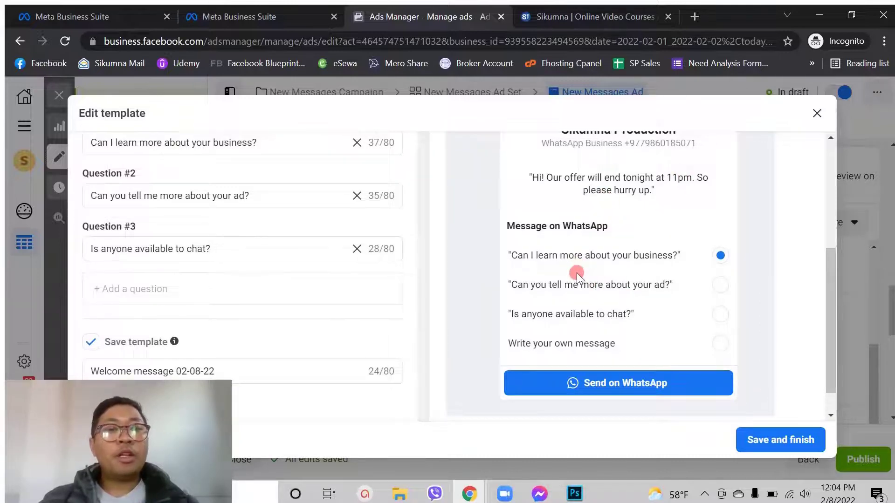
scroll(166, 234, "up", 2)
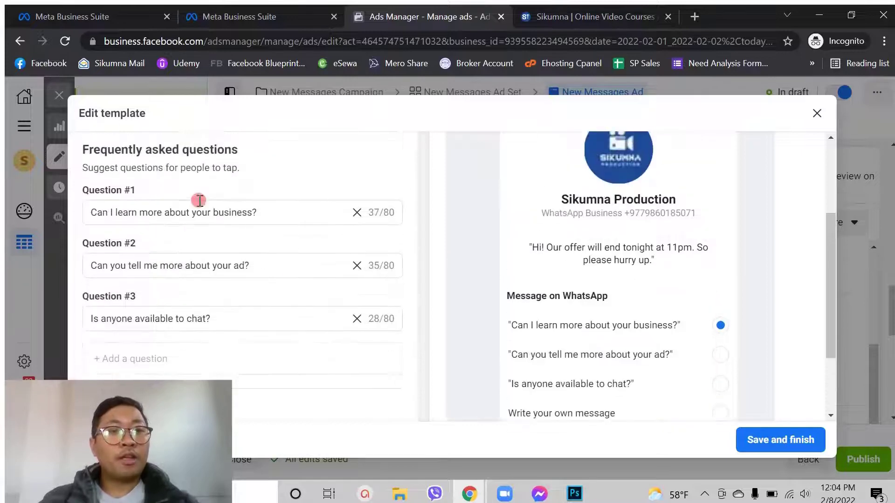
left_click_drag(279, 213, 60, 226)
type("What")
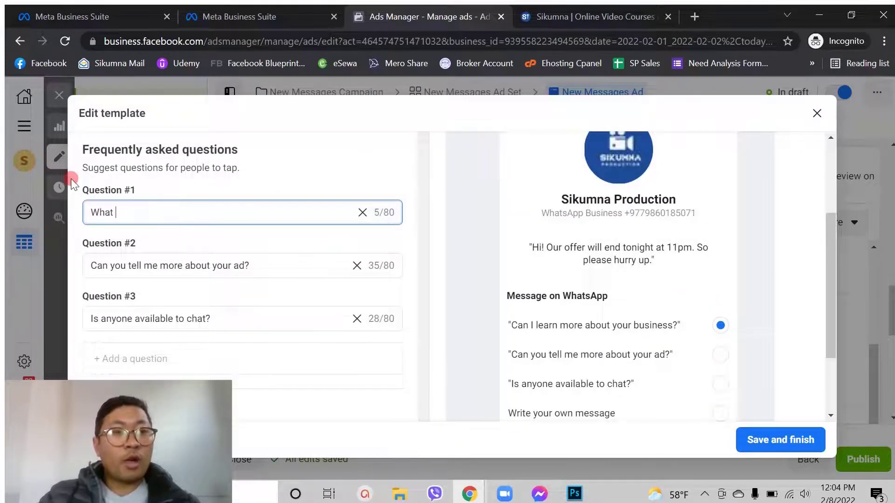
type(" is the price of your product?")
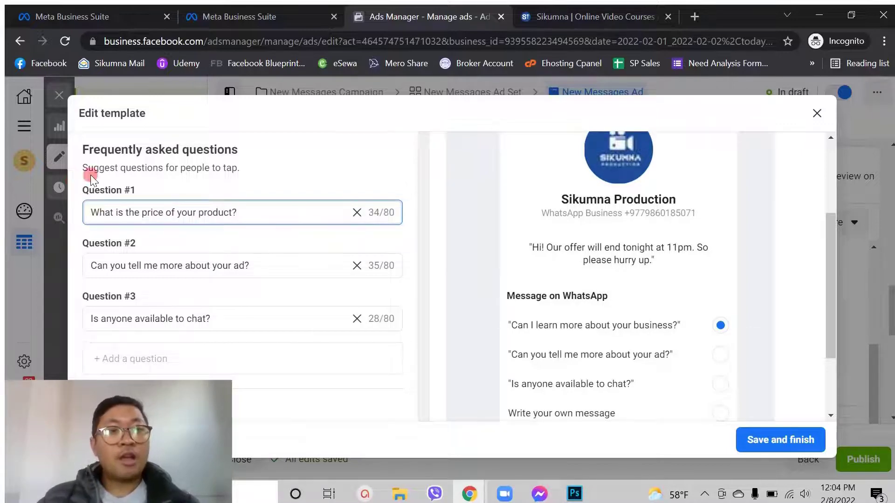
left_click(322, 161)
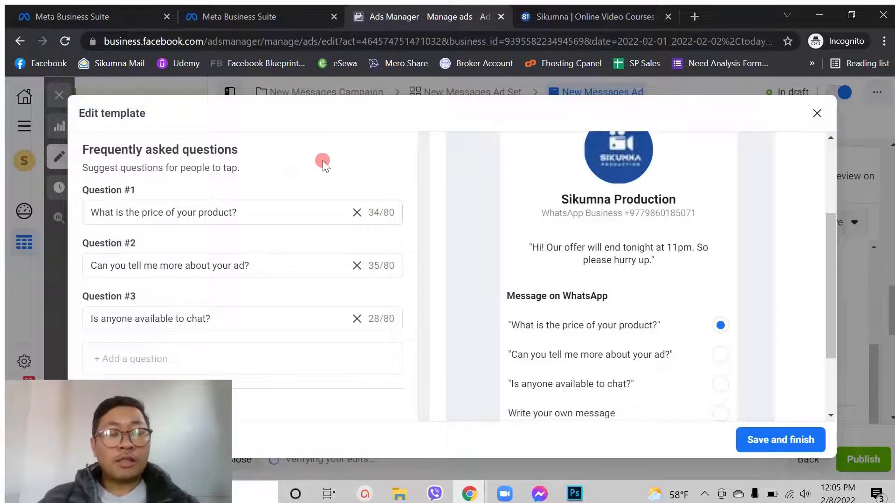
left_click_drag(238, 210, 89, 211)
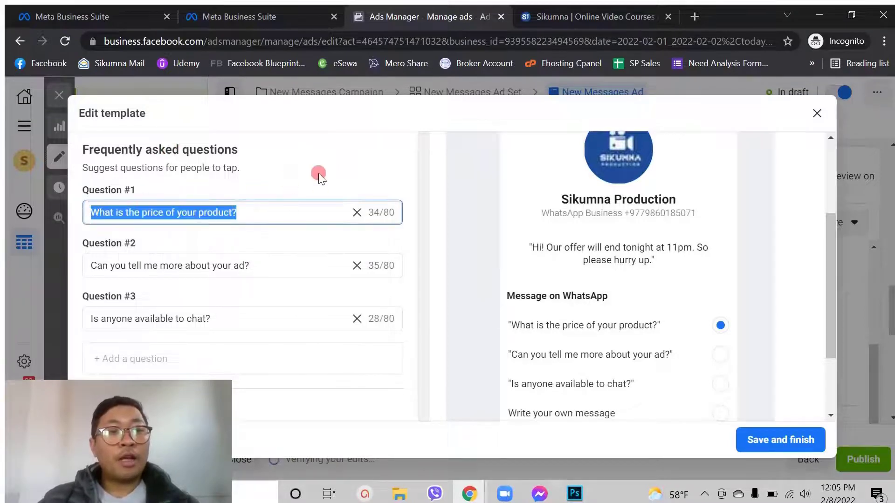
left_click(307, 177)
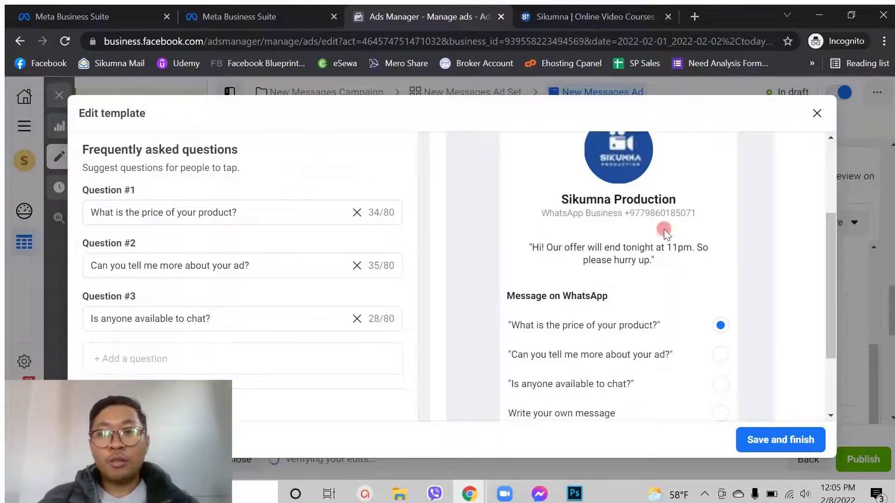
- Close the message template editor and discard the edits made to it
scroll(566, 359, "down", 2)
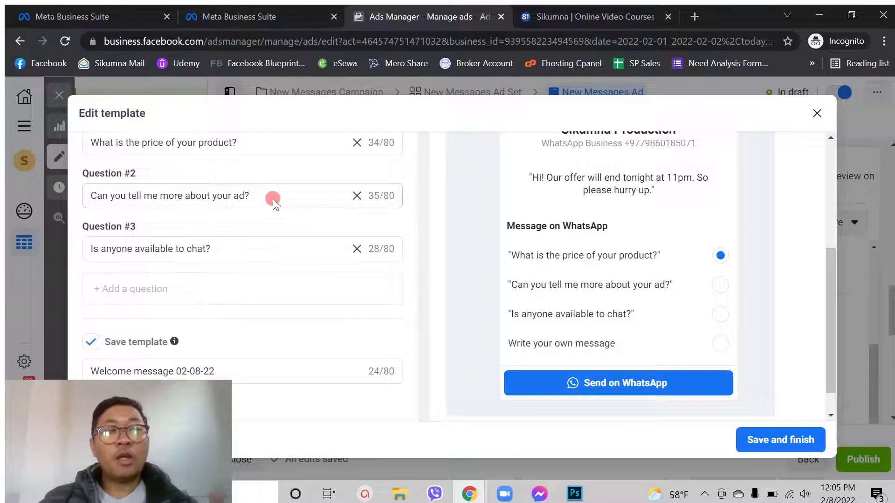
left_click(815, 114)
left_click(572, 261)
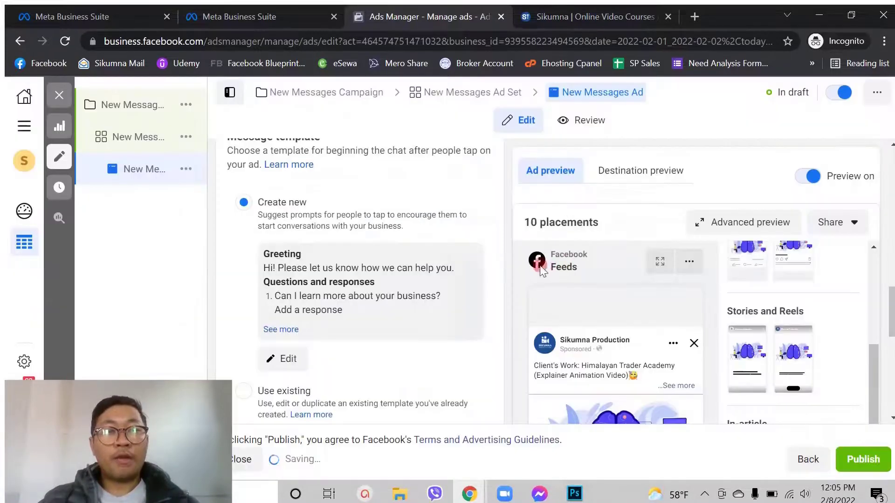
- Examine the Messages ad's identity settings and the available ad setup options
scroll(349, 265, "up", 5)
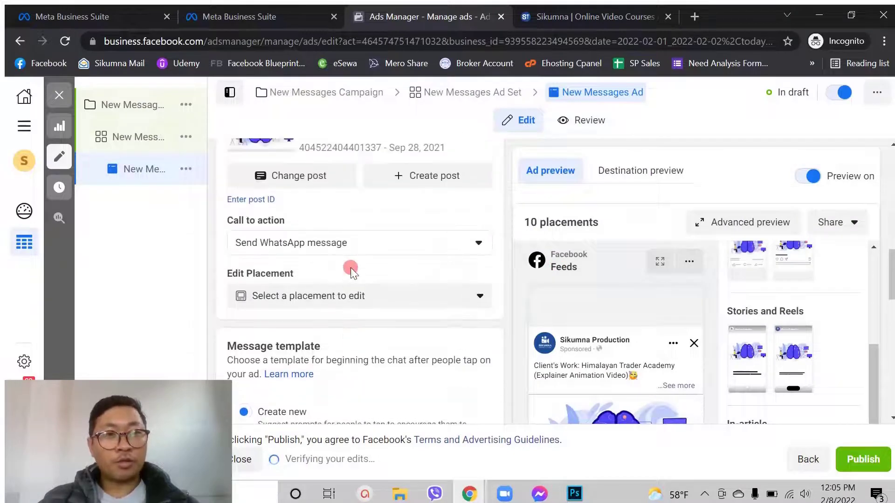
scroll(376, 255, "up", 5)
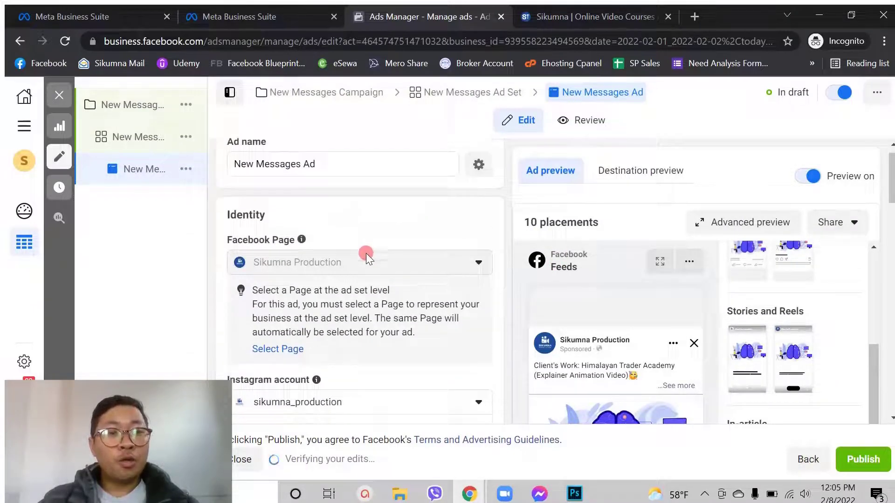
scroll(365, 253, "down", 3)
scroll(289, 311, "down", 1)
left_click(289, 290)
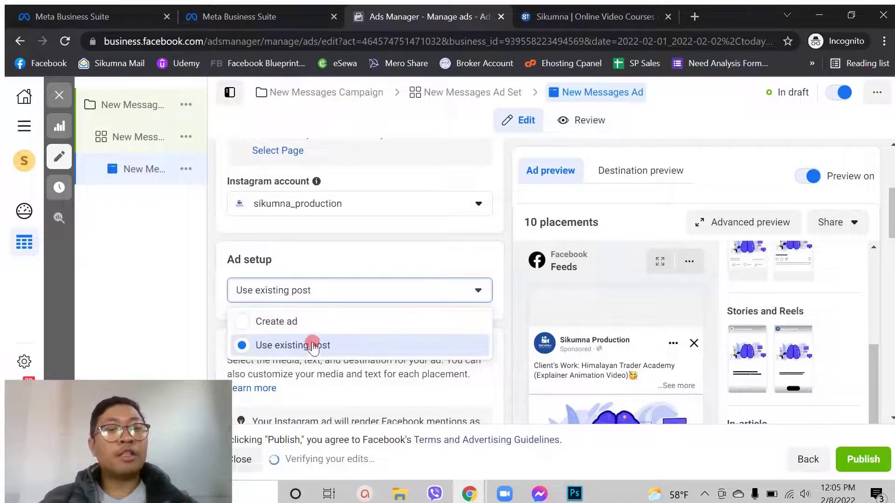
left_click(376, 241)
scroll(401, 266, "down", 3)
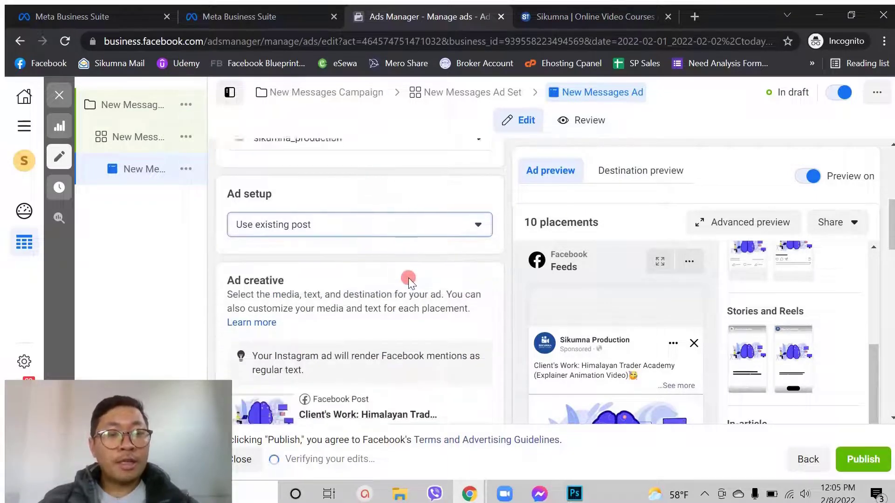
- Examine the selected post, the call to action options, the tracking settings and the WhatsApp button in the feed preview
scroll(410, 277, "down", 8)
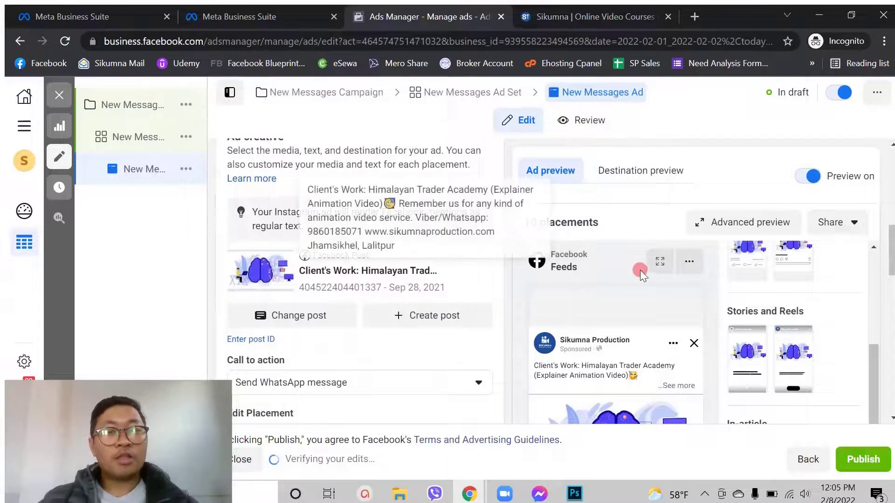
scroll(667, 292, "down", 5)
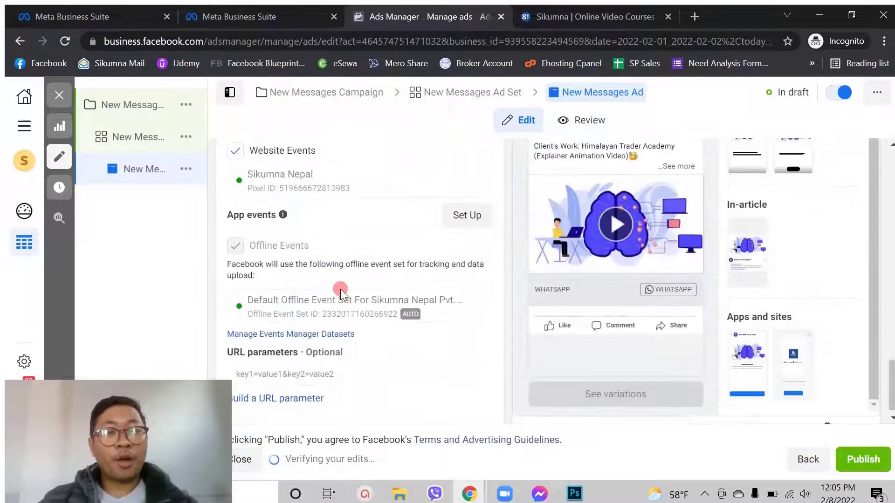
scroll(326, 290, "up", 7)
scroll(328, 292, "up", 3)
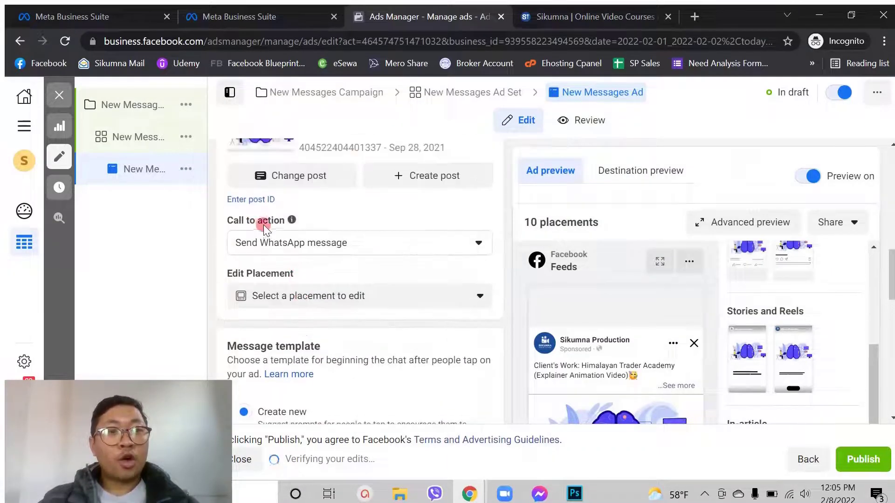
mouse_move(292, 220)
left_click(340, 242)
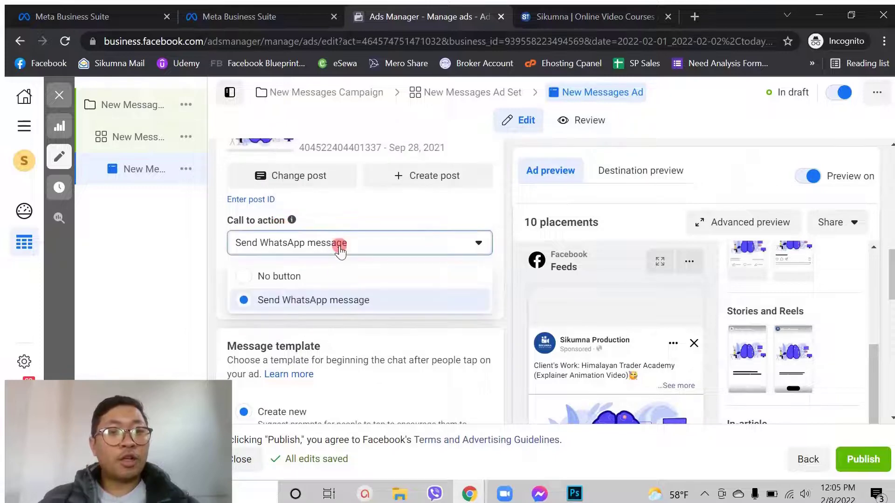
left_click(464, 214)
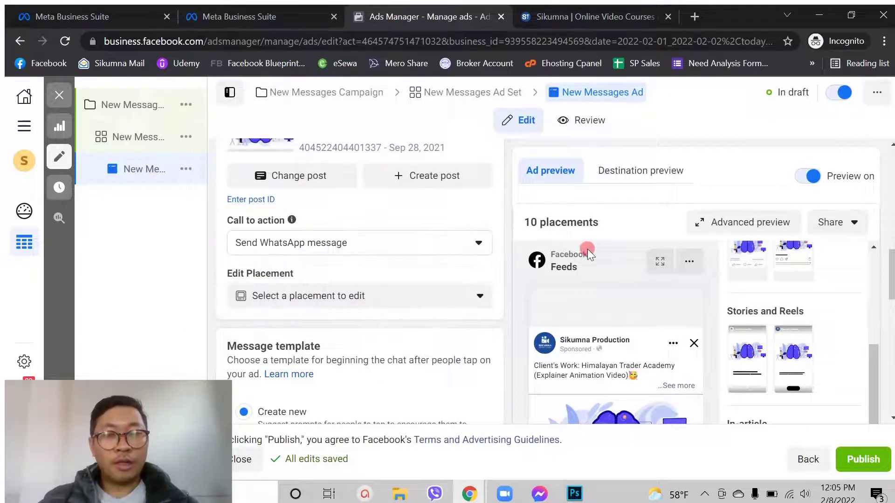
scroll(655, 301, "down", 10)
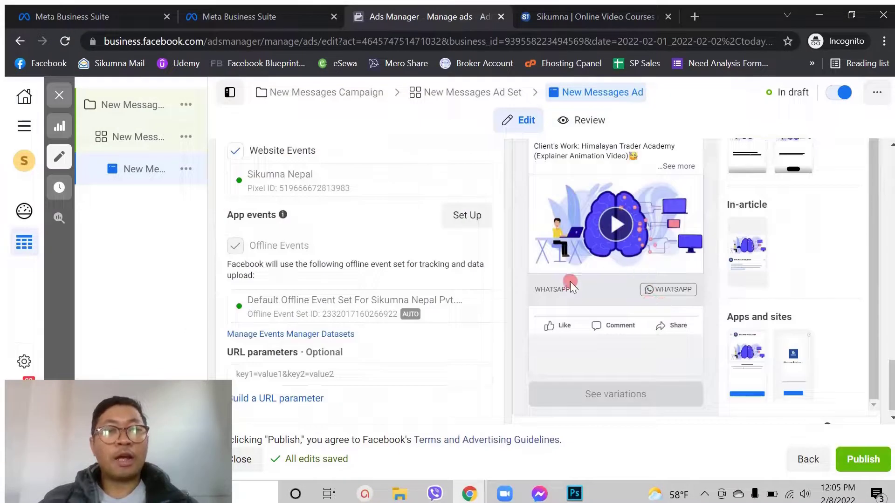
scroll(572, 280, "up", 2)
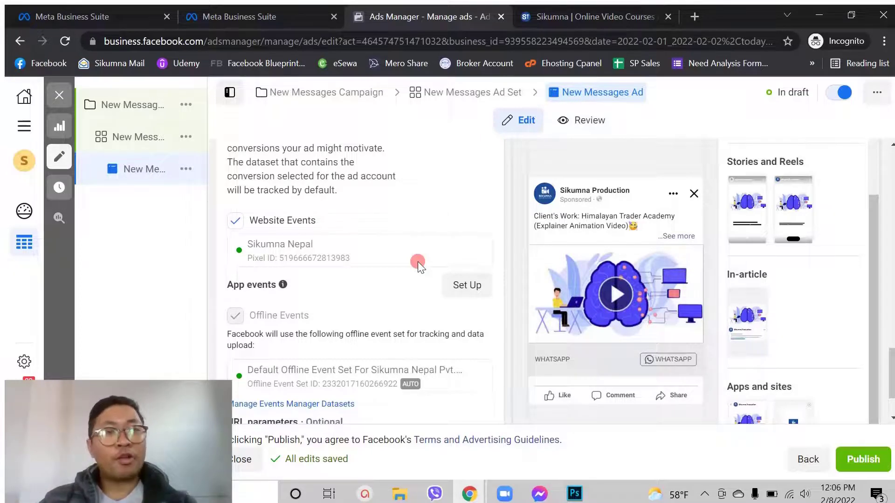
scroll(600, 413, "down", 2)
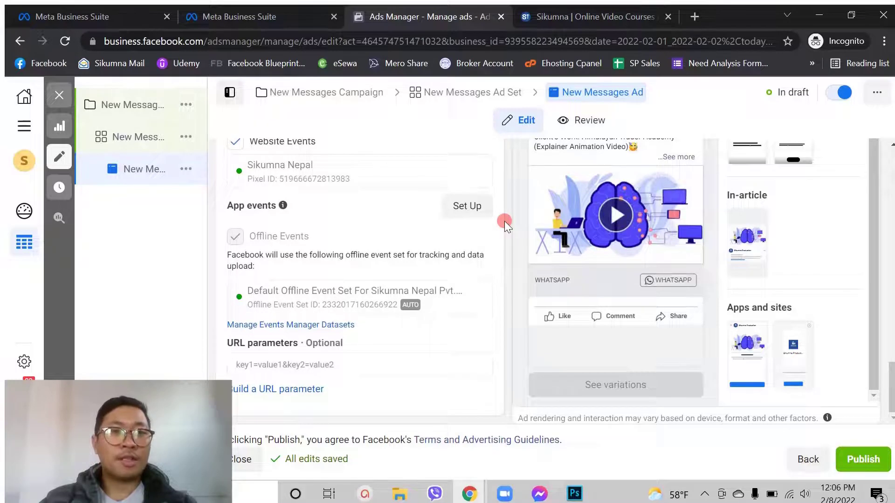
- Leave the Messages ad editor and create a new campaign with the Video views objective
key("Escape")
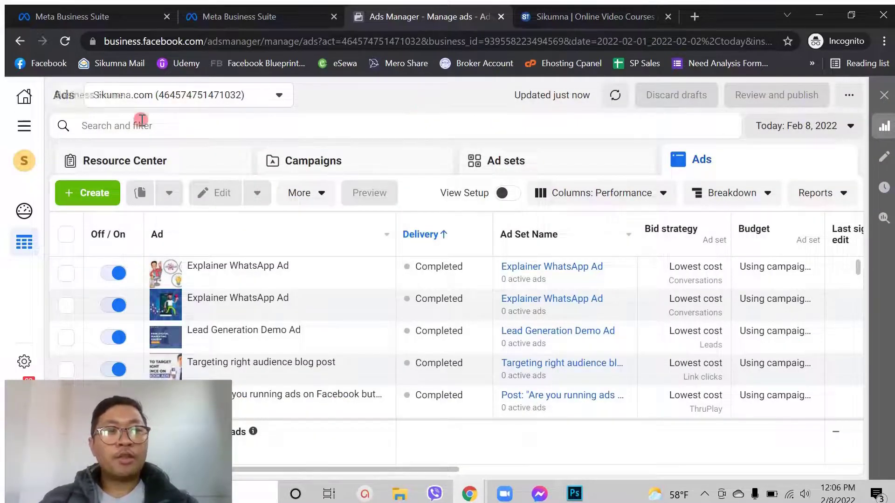
left_click(87, 195)
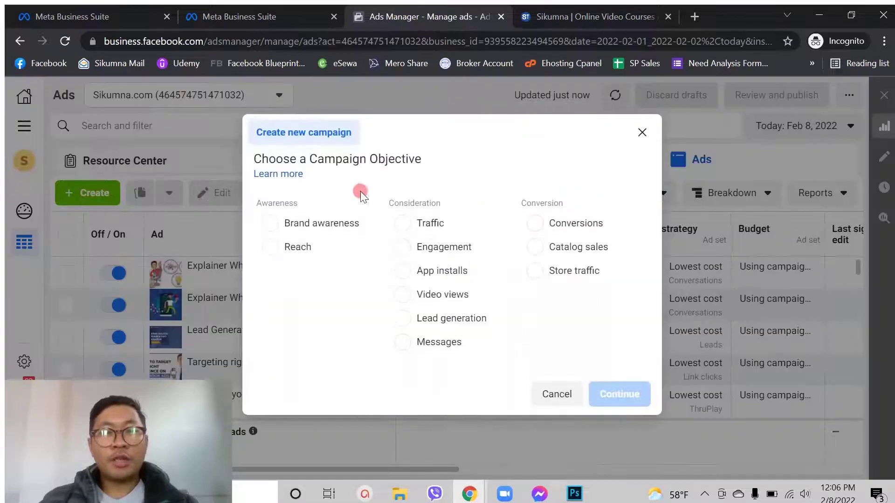
left_click(409, 298)
left_click(621, 435)
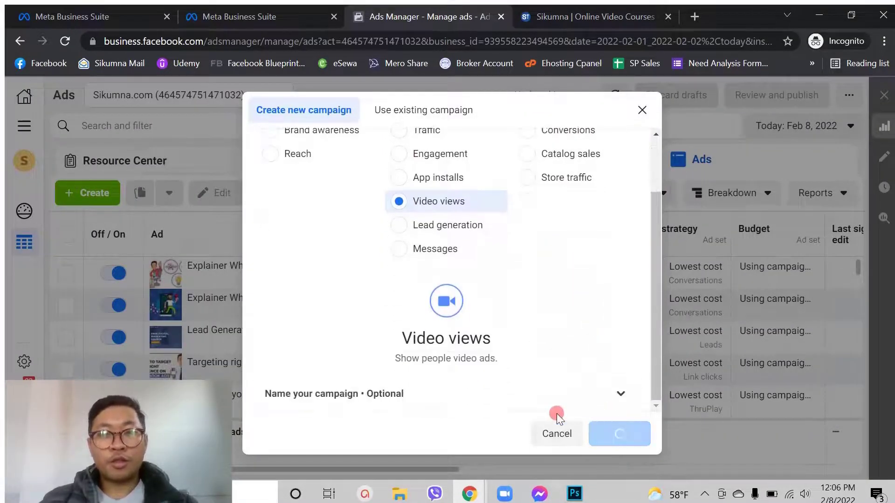
- Review the Video views campaign settings, keep the defaults and continue to the ad set
scroll(460, 283, "down", 1)
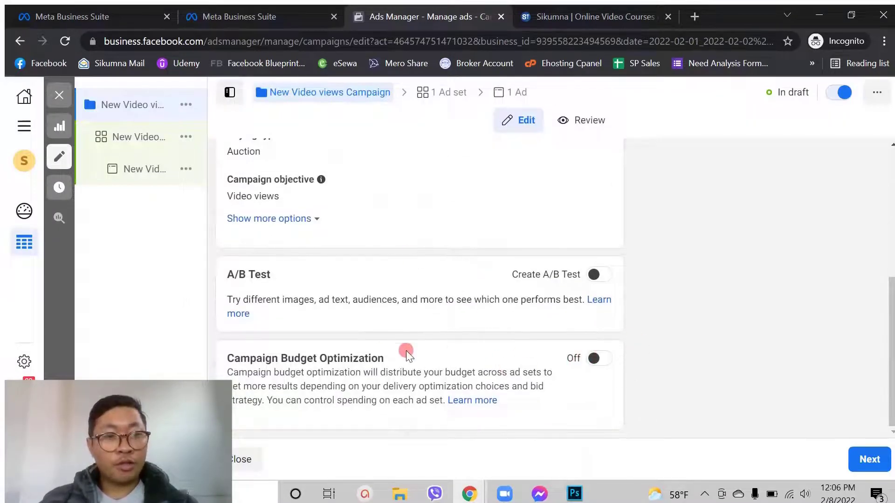
scroll(337, 356, "up", 5)
left_click(867, 459)
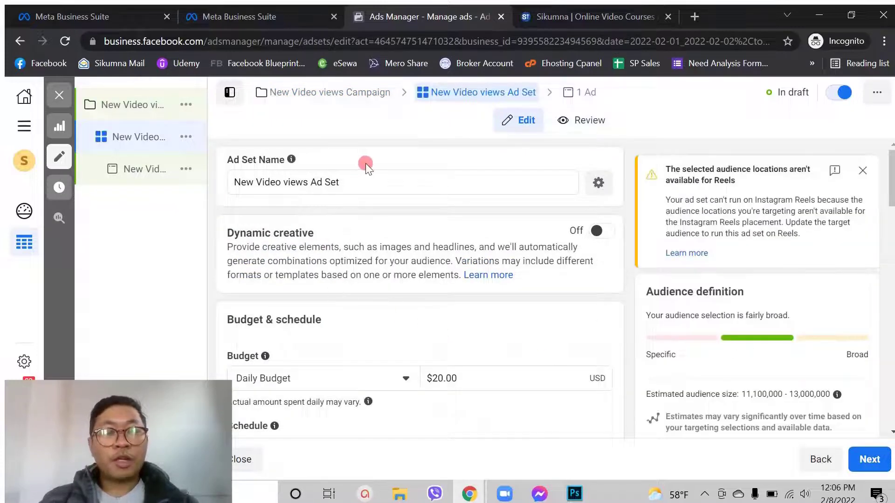
- Examine the Video views ad set's budget, schedule, audience and placement settings
scroll(391, 147, "down", 9)
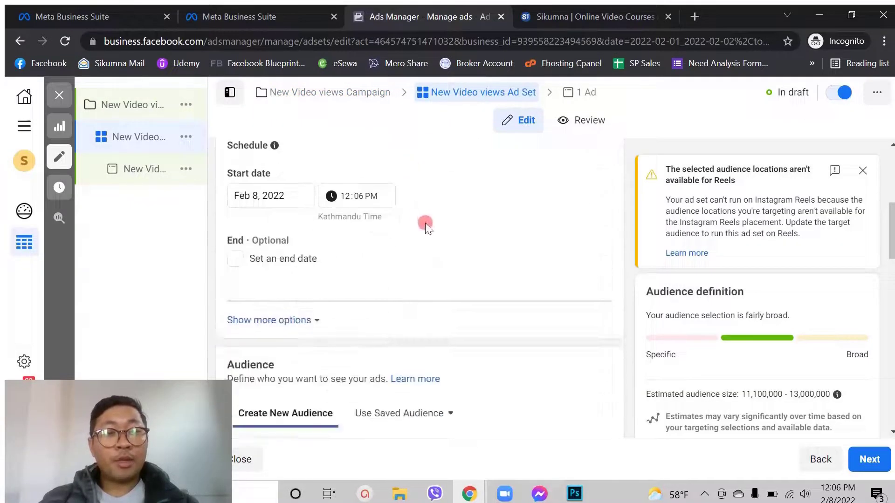
scroll(424, 232, "up", 8)
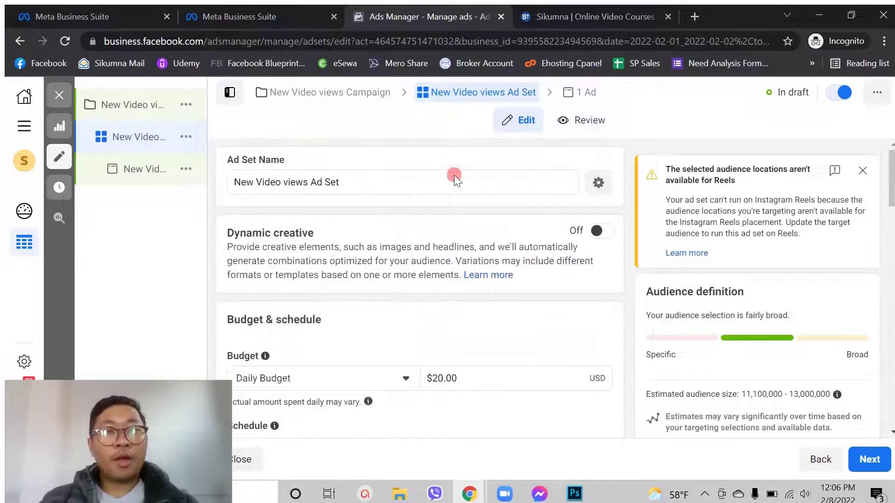
scroll(439, 355, "down", 2)
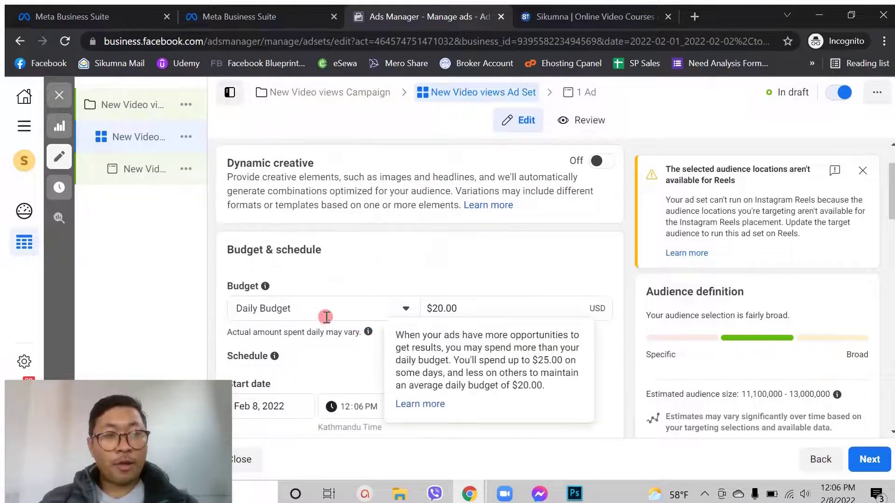
scroll(346, 348, "down", 4)
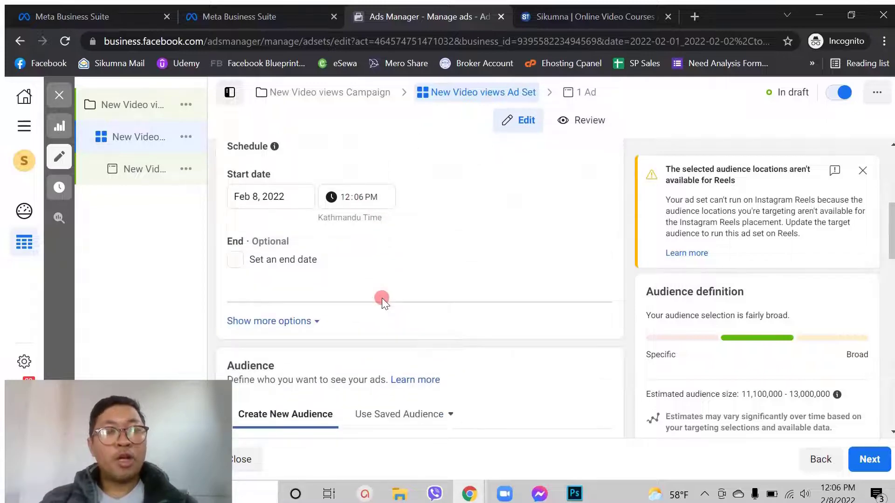
scroll(485, 195, "up", 3)
scroll(403, 224, "up", 1)
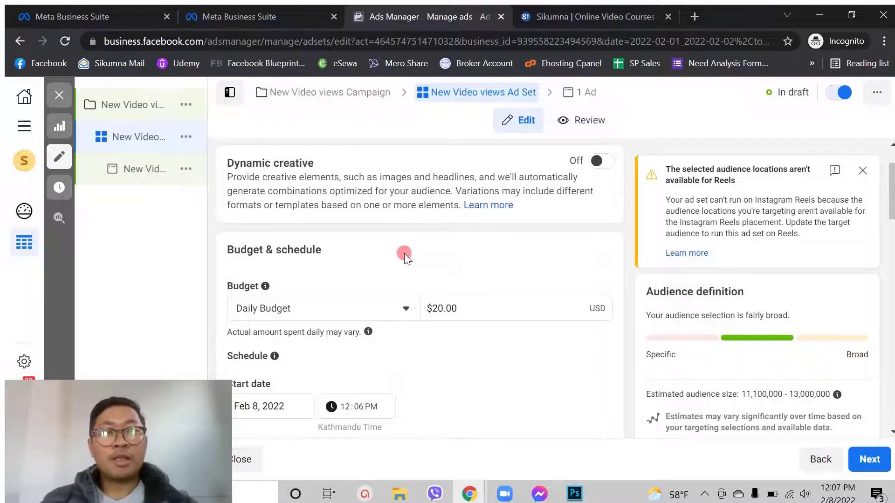
scroll(404, 253, "up", 1)
scroll(392, 282, "down", 4)
scroll(384, 291, "down", 12)
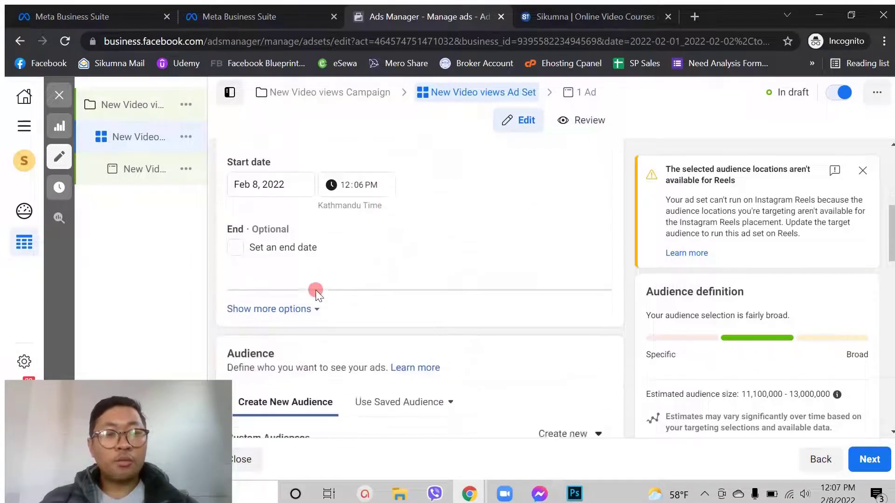
scroll(432, 265, "down", 2)
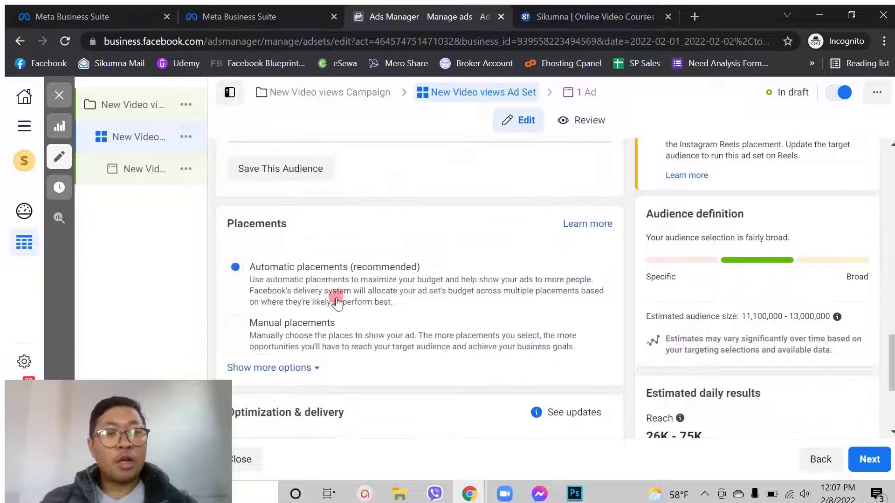
- Keep the automatic placements and continue from the Video views ad set to the ad, keeping its default name
scroll(332, 321, "down", 1)
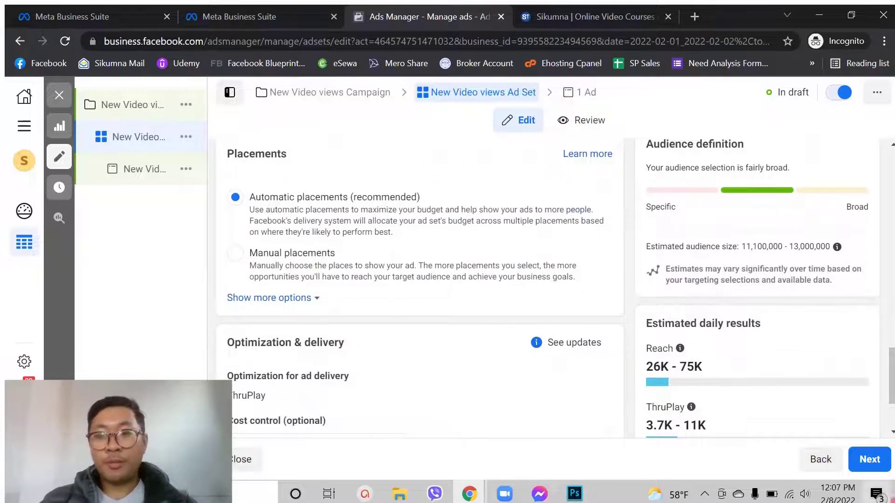
left_click(868, 460)
left_click(852, 471)
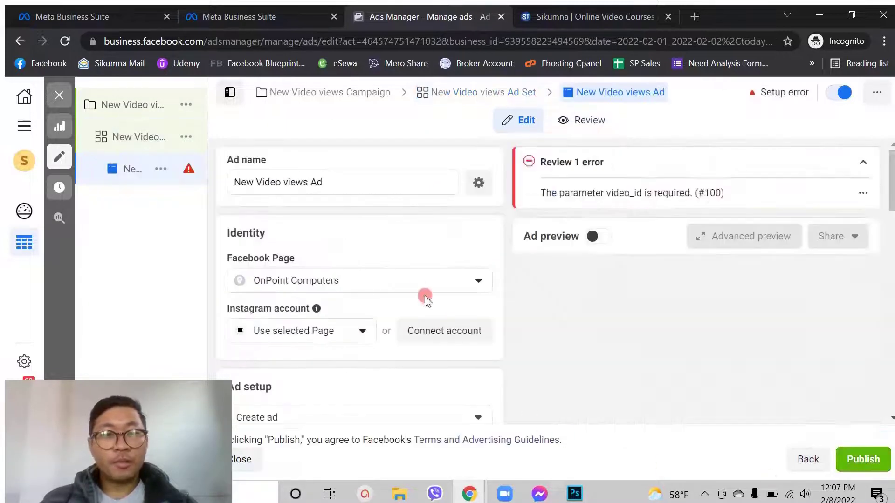
left_click_drag(333, 177, 256, 180)
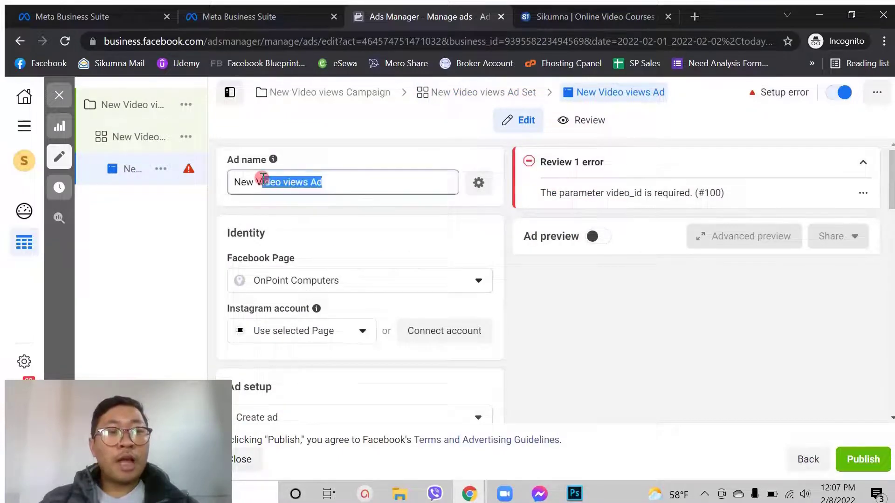
left_click(360, 210)
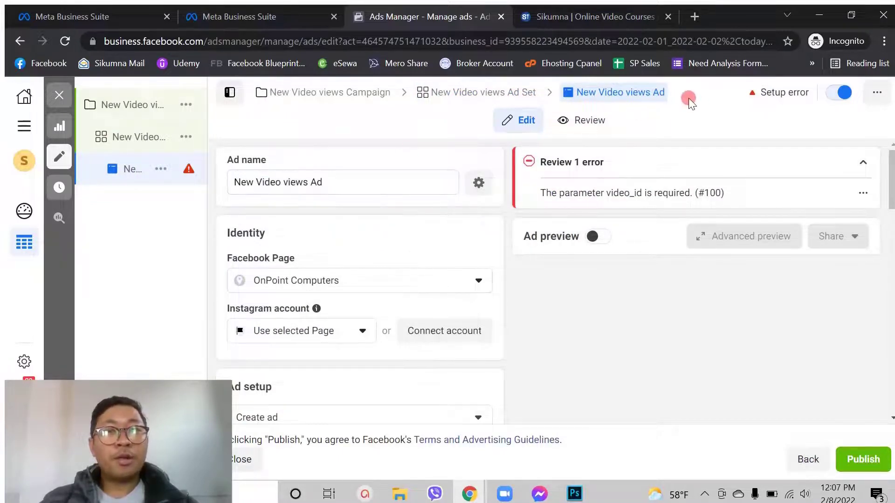
- Set the ad's Facebook Page to Sikumna Production
left_click(334, 280)
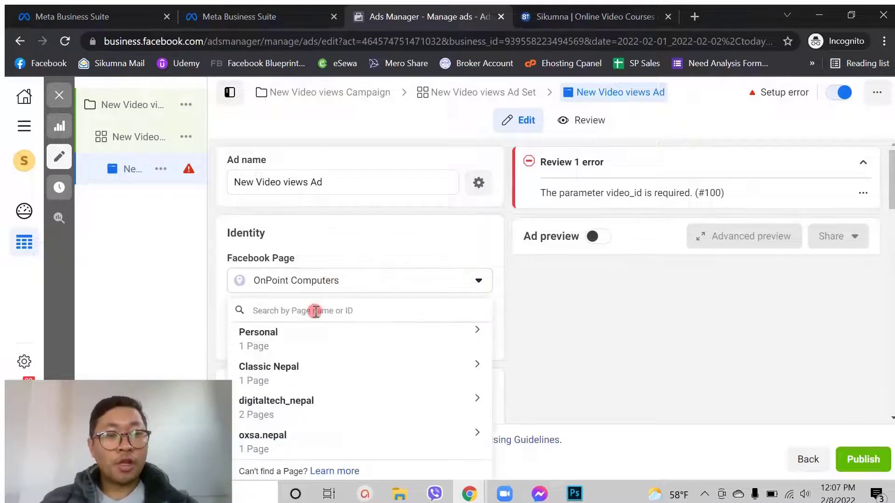
type("sikumna")
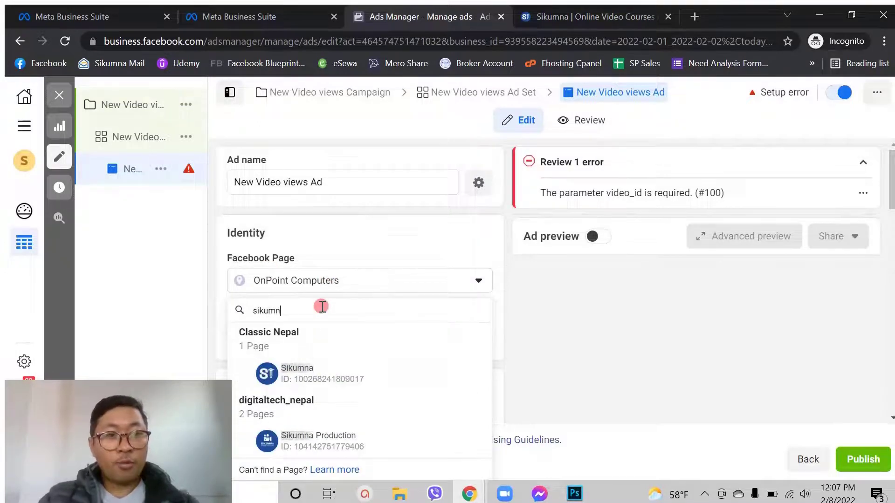
left_click(355, 443)
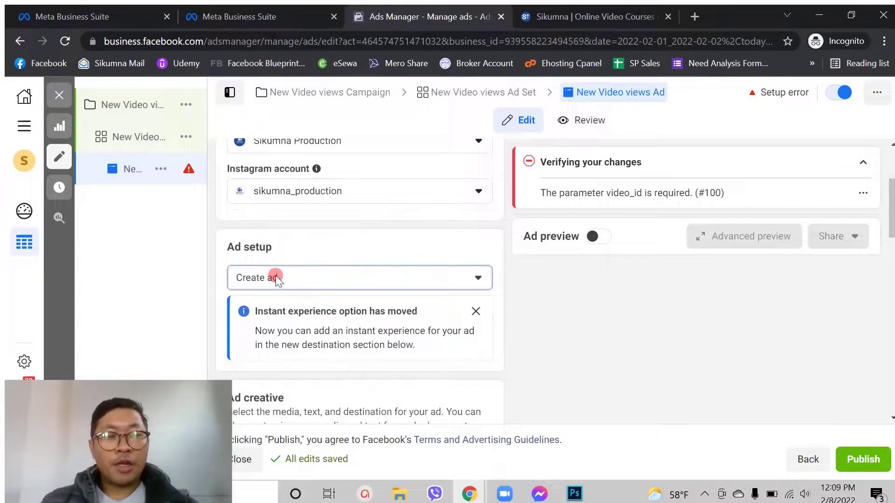
- Examine the ad setup choices, the ad set's budget and schedule, and the media options for the ad creative
left_click(275, 276)
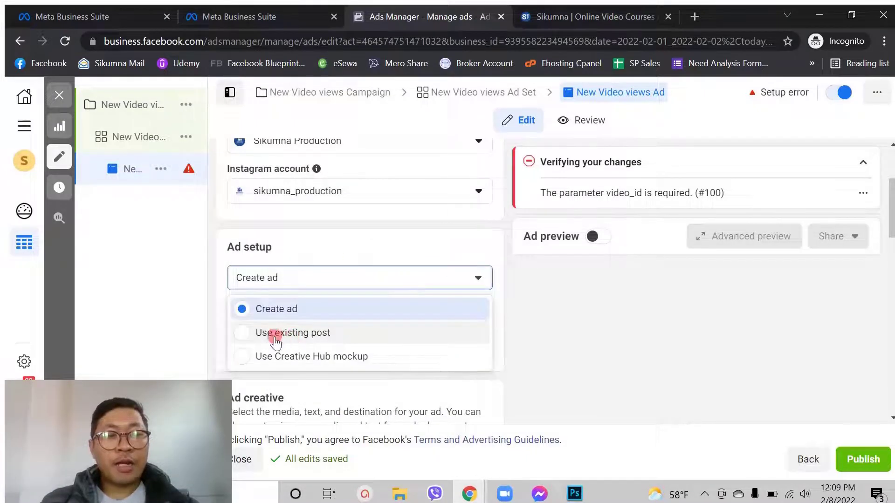
left_click(367, 228)
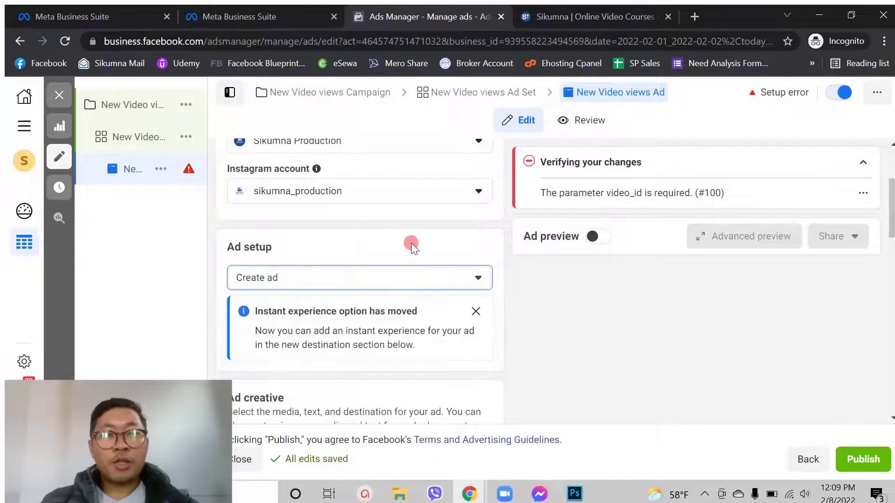
left_click(373, 225)
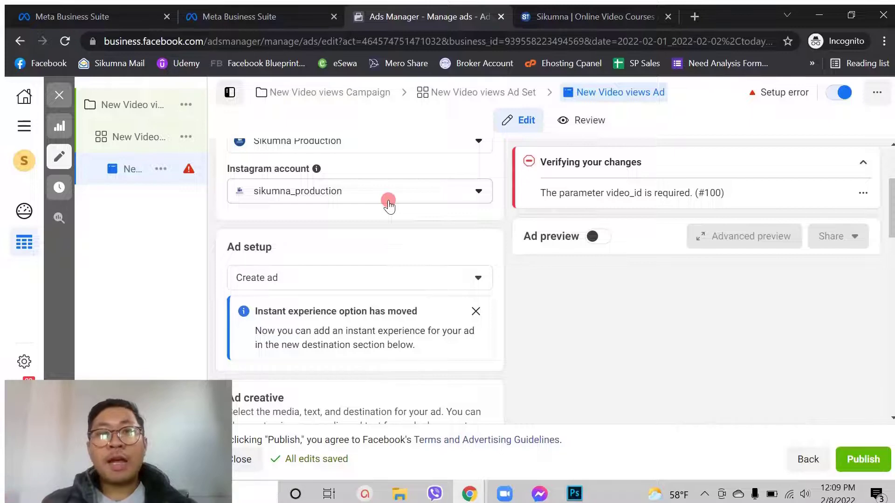
left_click(464, 95)
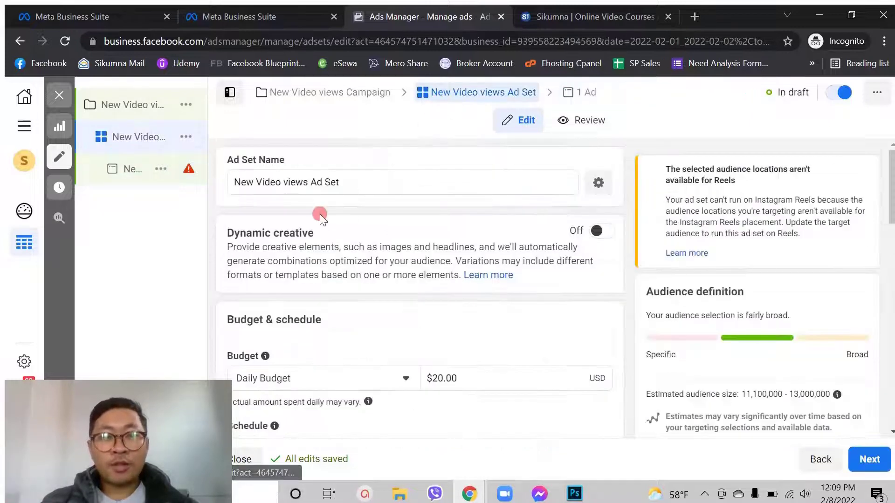
scroll(290, 349, "down", 3)
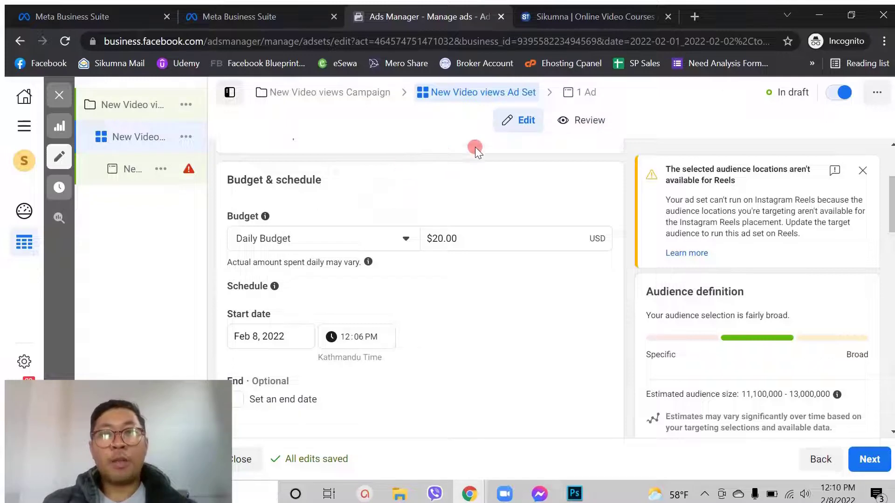
left_click(588, 91)
scroll(376, 291, "down", 4)
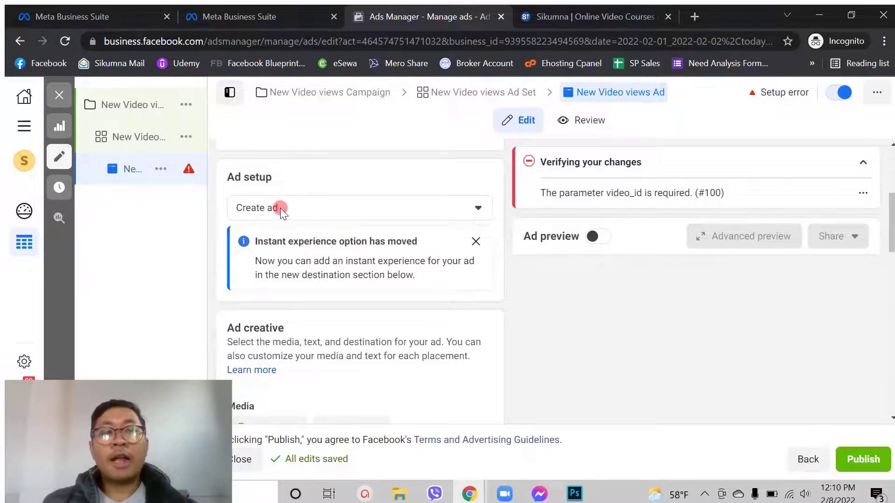
scroll(399, 329, "down", 5)
scroll(355, 361, "up", 4)
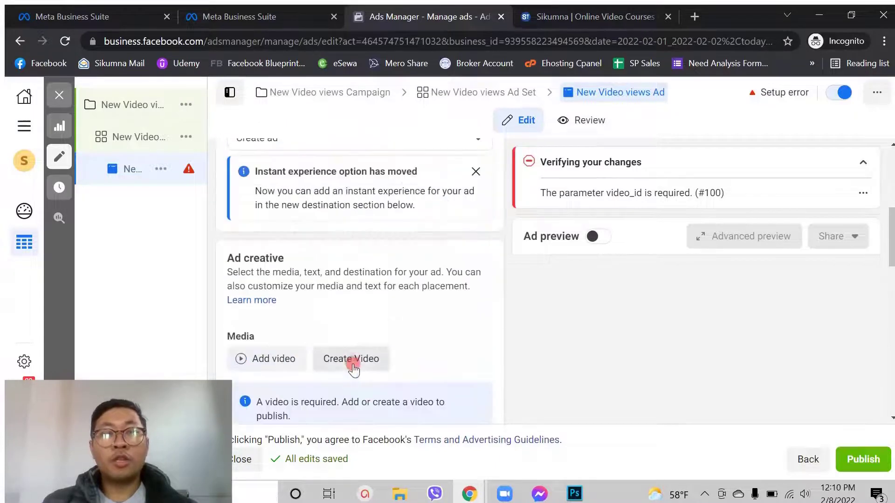
scroll(322, 247, "up", 2)
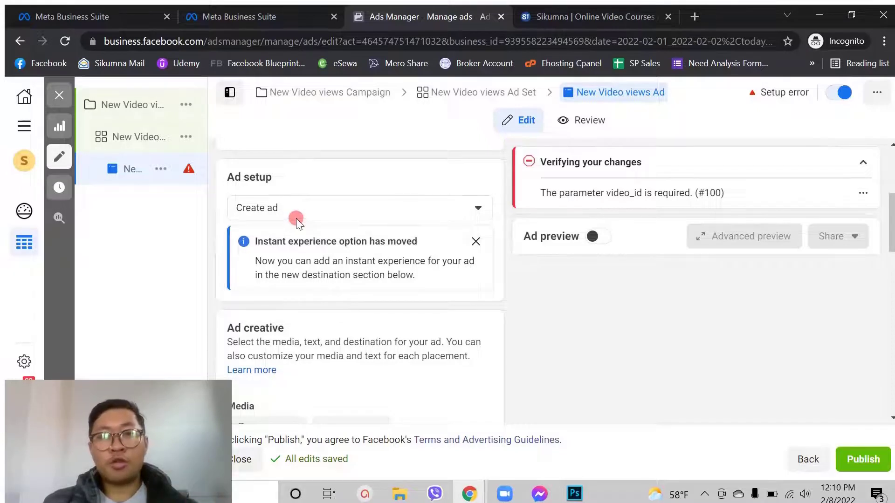
- Switch the ad setup to use an existing post and select the Jan 25, 2022 video post "Book Awesome Animation Video Ad For Your Business"
left_click(303, 210)
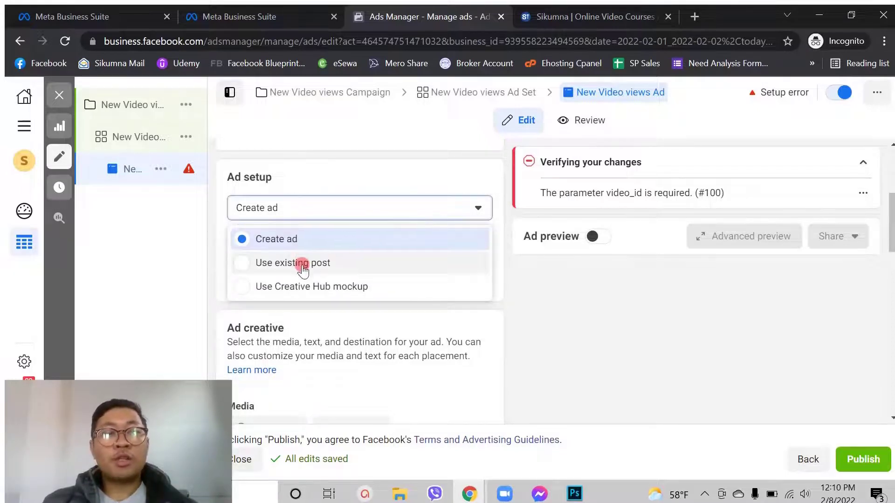
left_click(305, 257)
scroll(327, 284, "down", 2)
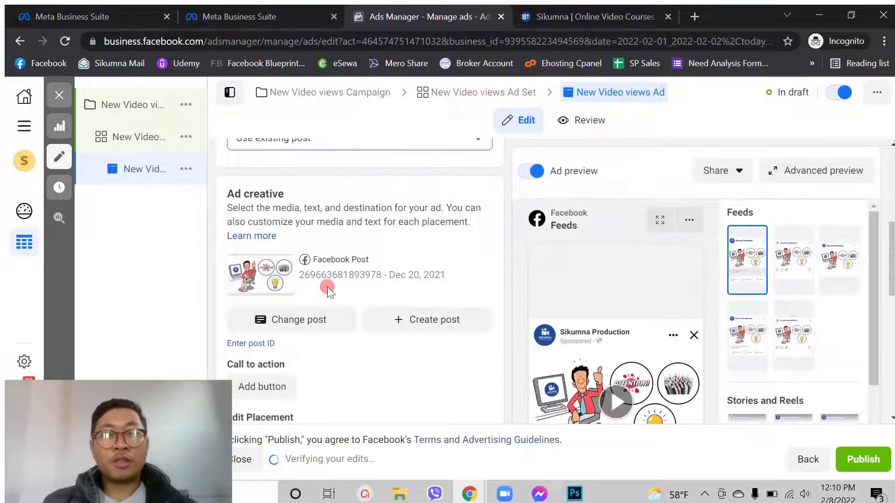
left_click(306, 321)
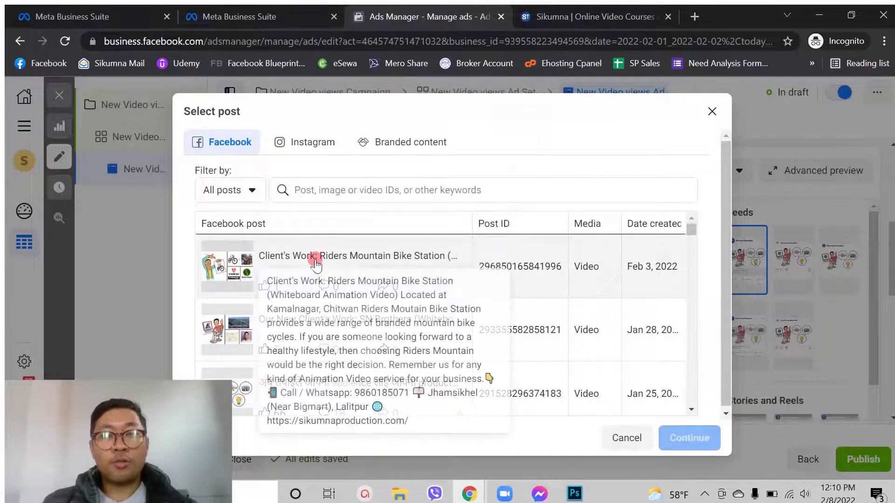
left_click(299, 251)
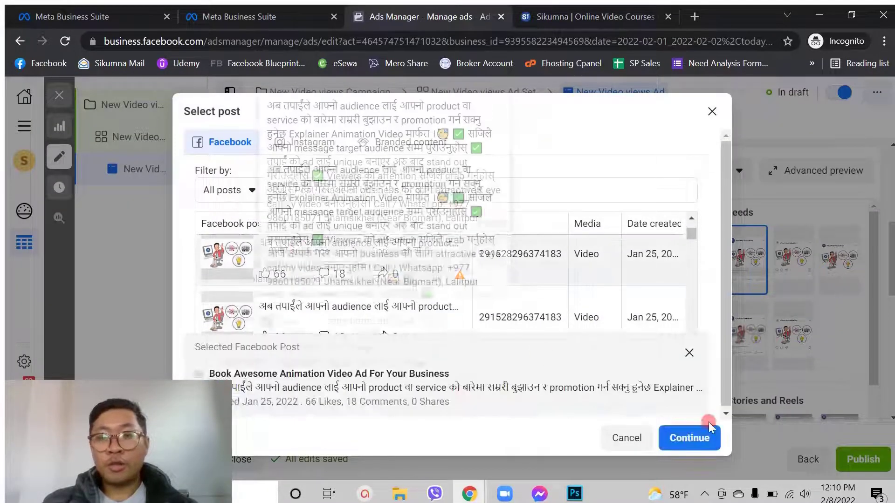
left_click(701, 440)
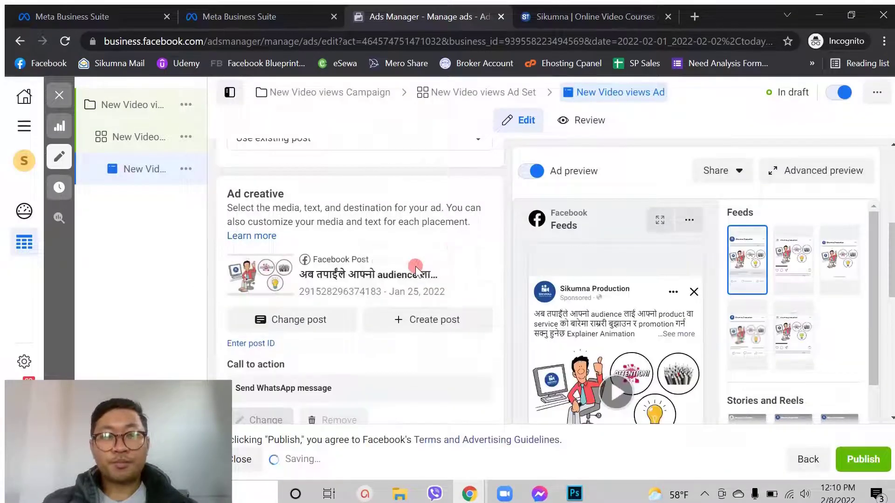
- Examine the post's call to action, the tracking settings and the WhatsApp button in the feed preview
scroll(455, 247, "down", 1)
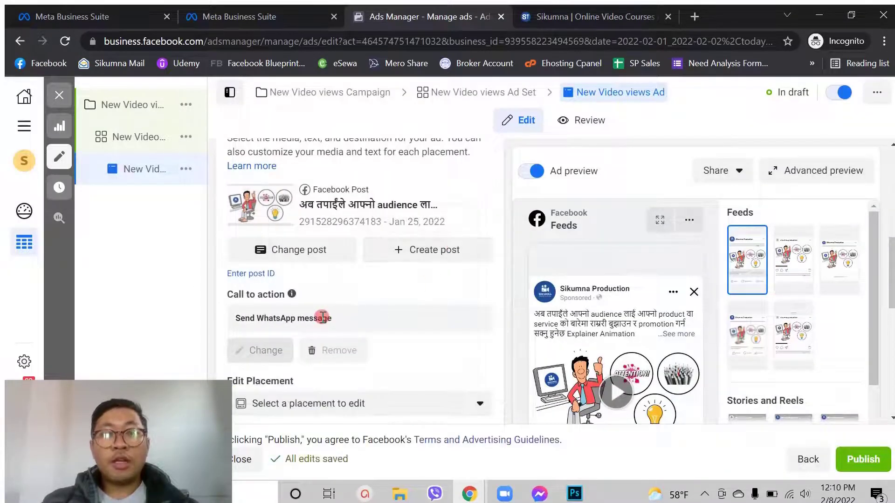
scroll(644, 267, "down", 10)
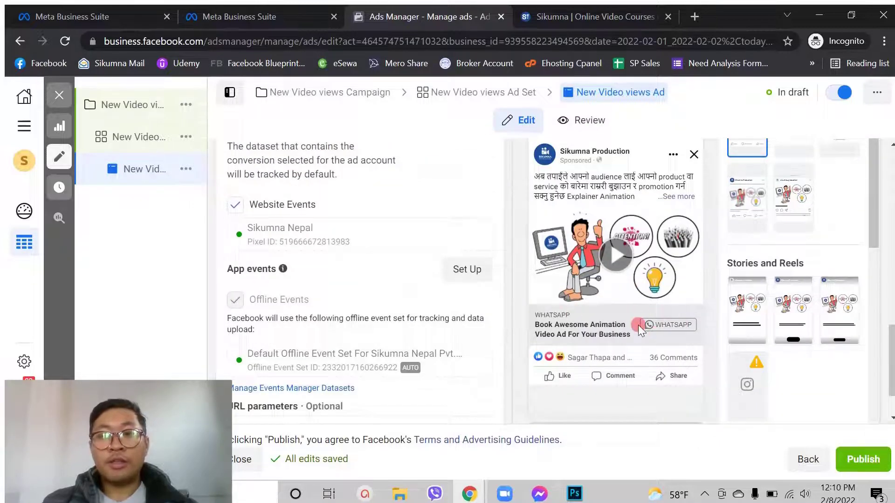
scroll(638, 325, "up", 12)
scroll(450, 317, "up", 3)
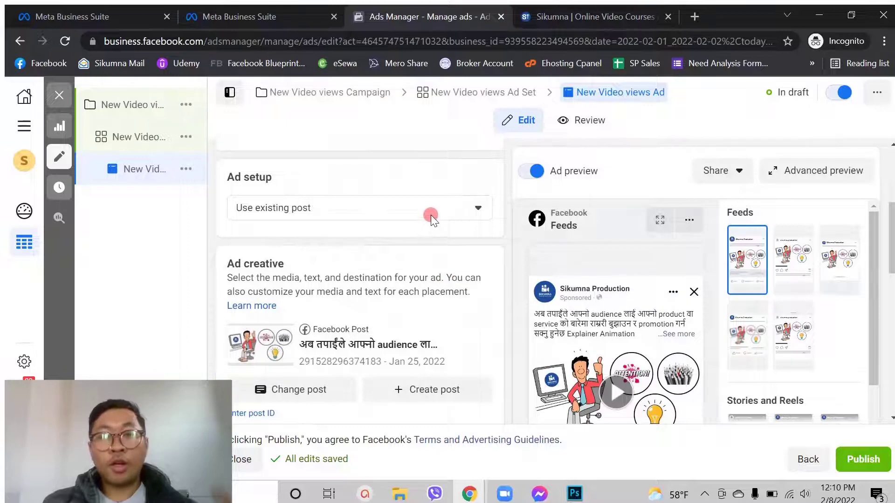
scroll(427, 216, "down", 5)
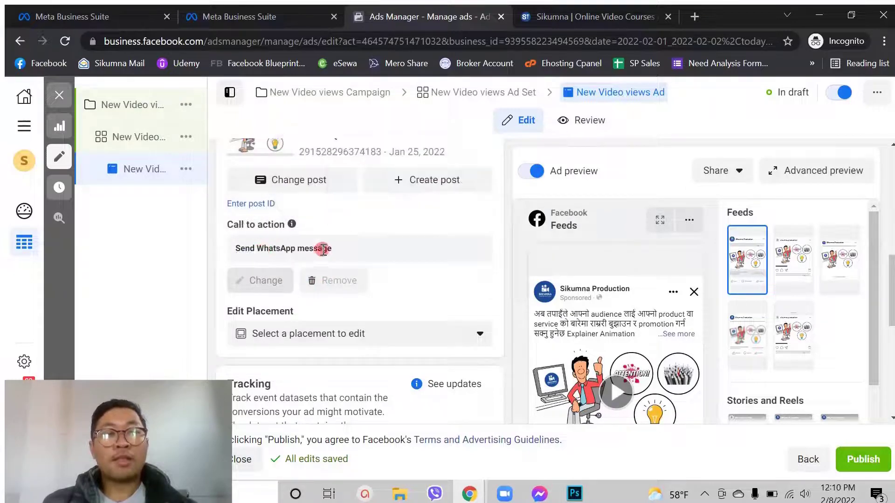
scroll(440, 277, "up", 8)
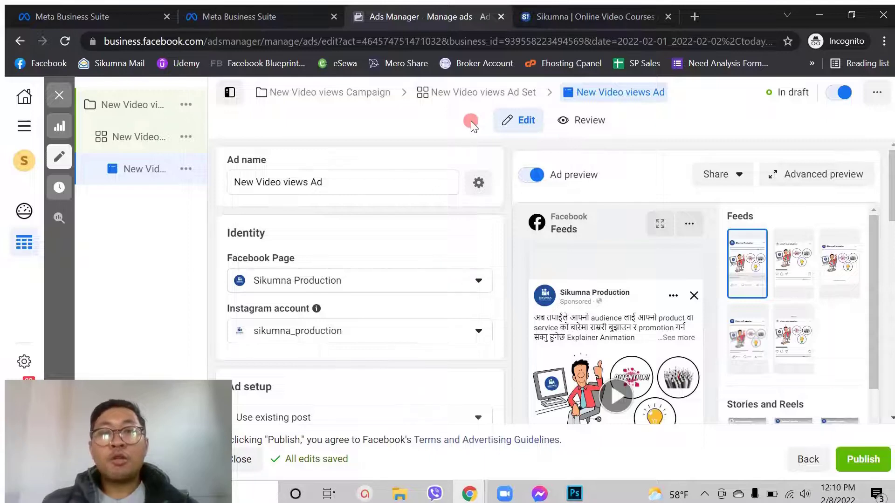
- Review the ad set once more, and check the ad's setup choices, selected post, call to action and tracking settings
left_click(480, 92)
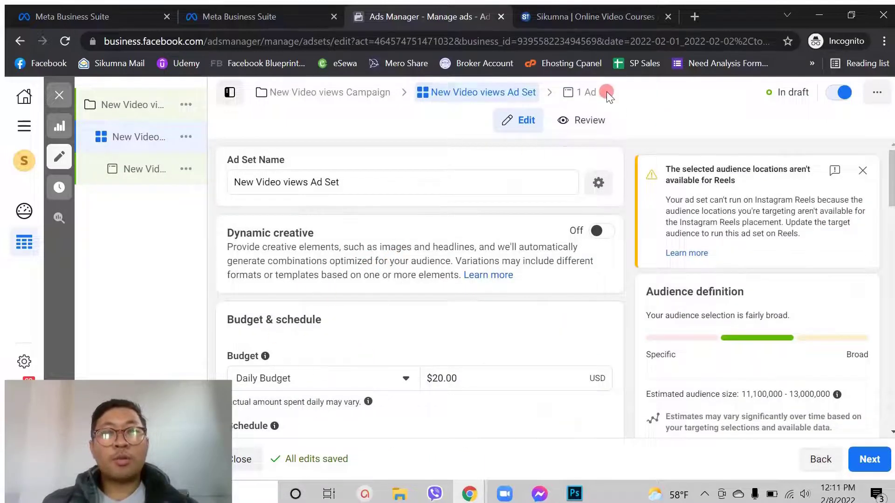
left_click(588, 92)
scroll(395, 269, "down", 3)
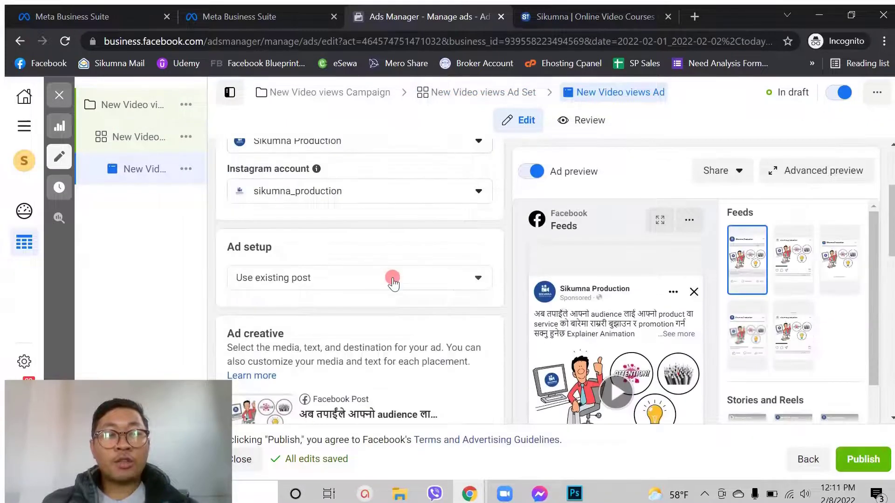
left_click(317, 280)
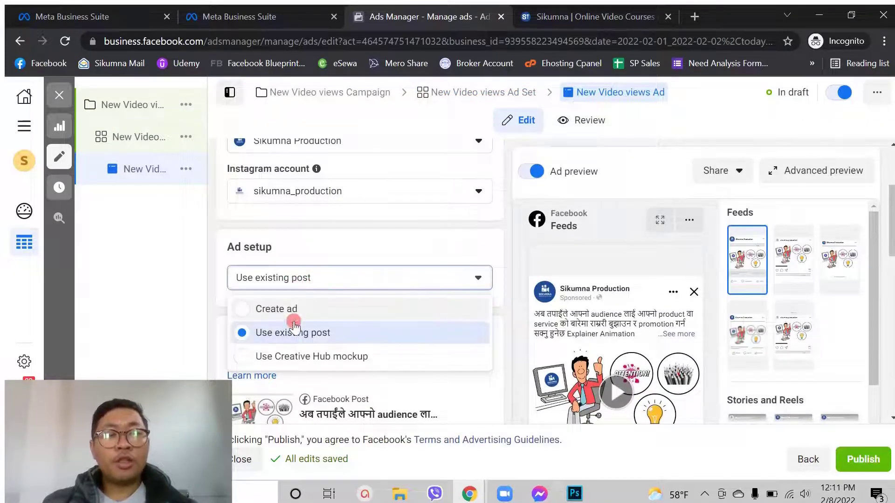
scroll(369, 289, "down", 3)
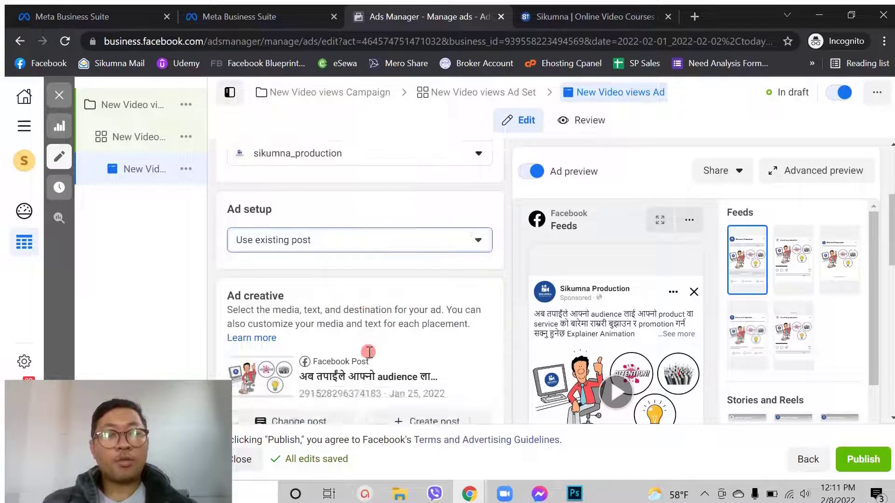
scroll(362, 357, "up", 1)
scroll(363, 357, "up", 1)
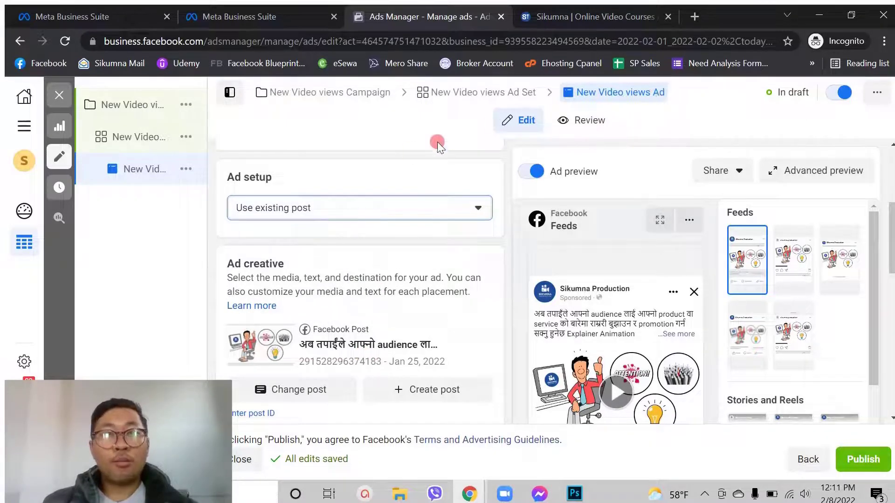
scroll(376, 291, "up", 2)
left_click(373, 289)
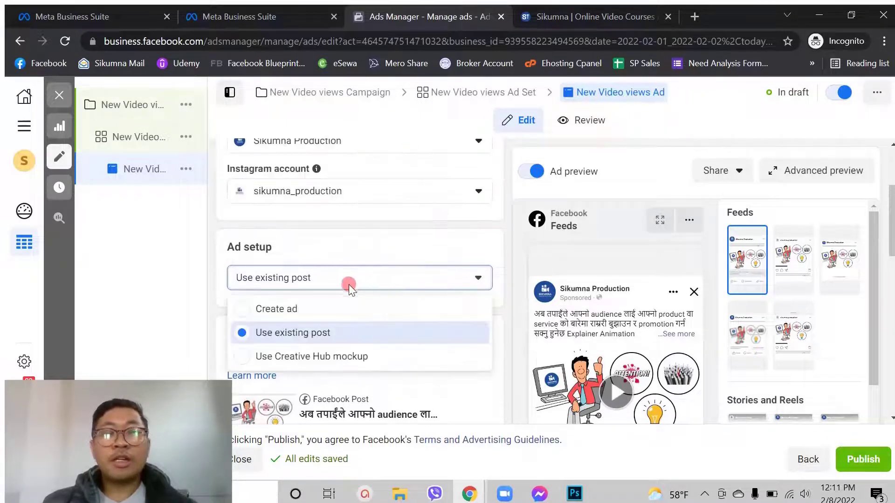
left_click(338, 258)
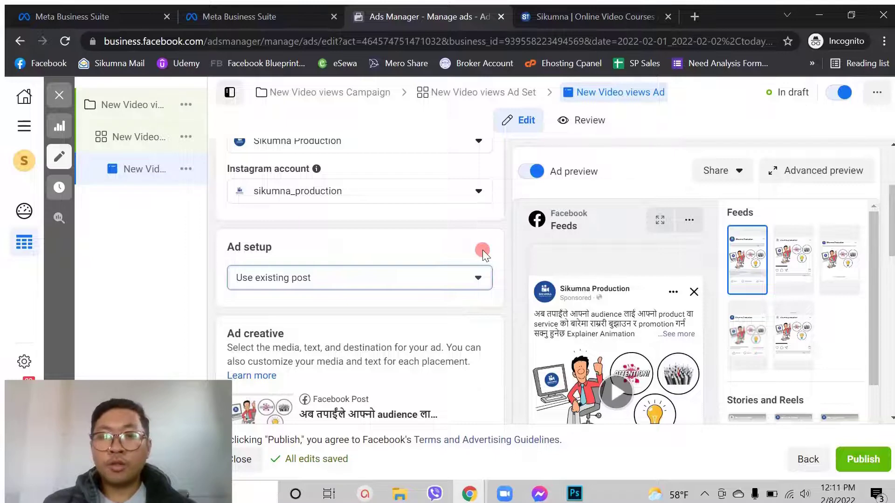
scroll(322, 287, "down", 3)
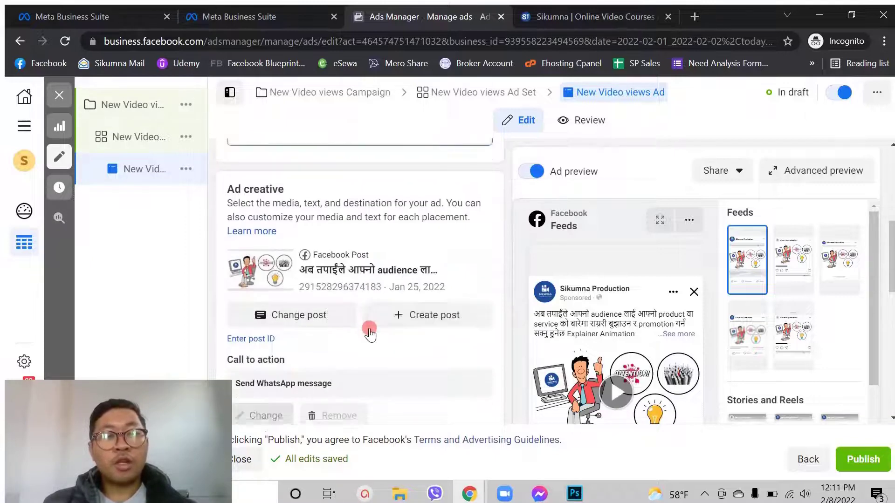
scroll(329, 314, "down", 10)
scroll(711, 335, "down", 5)
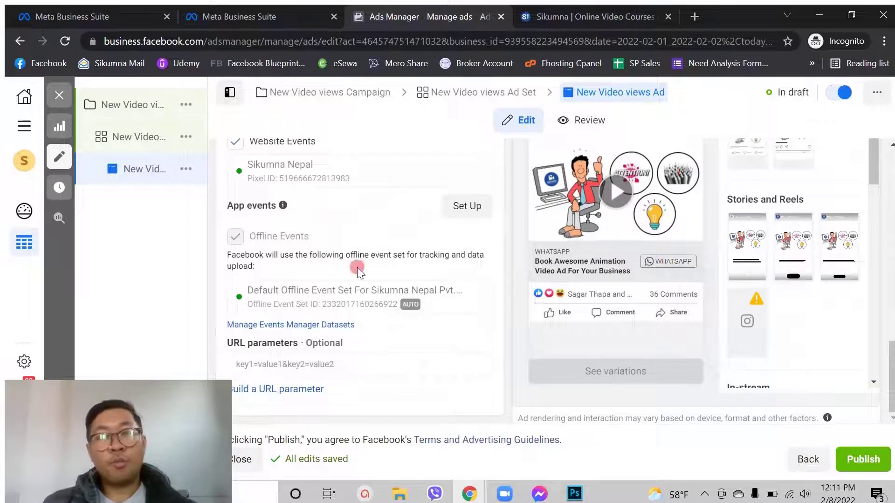
- Leave the Video views ad editor and start creating a new campaign
left_click(59, 96)
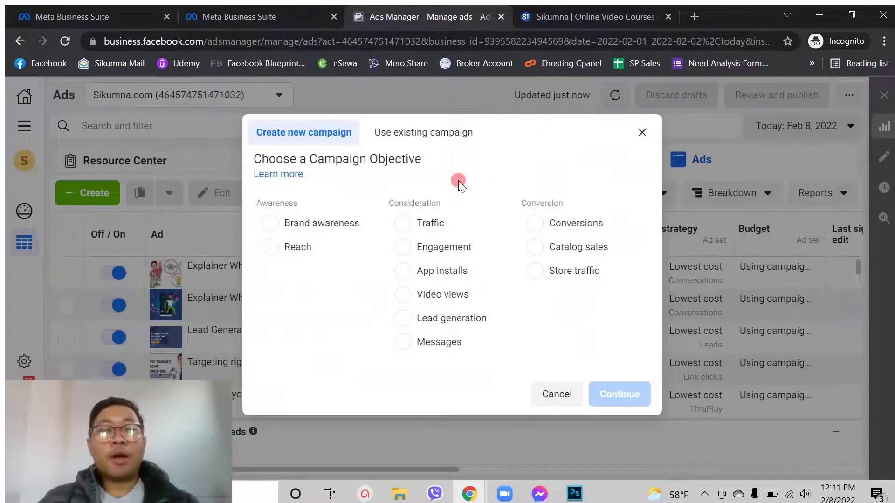